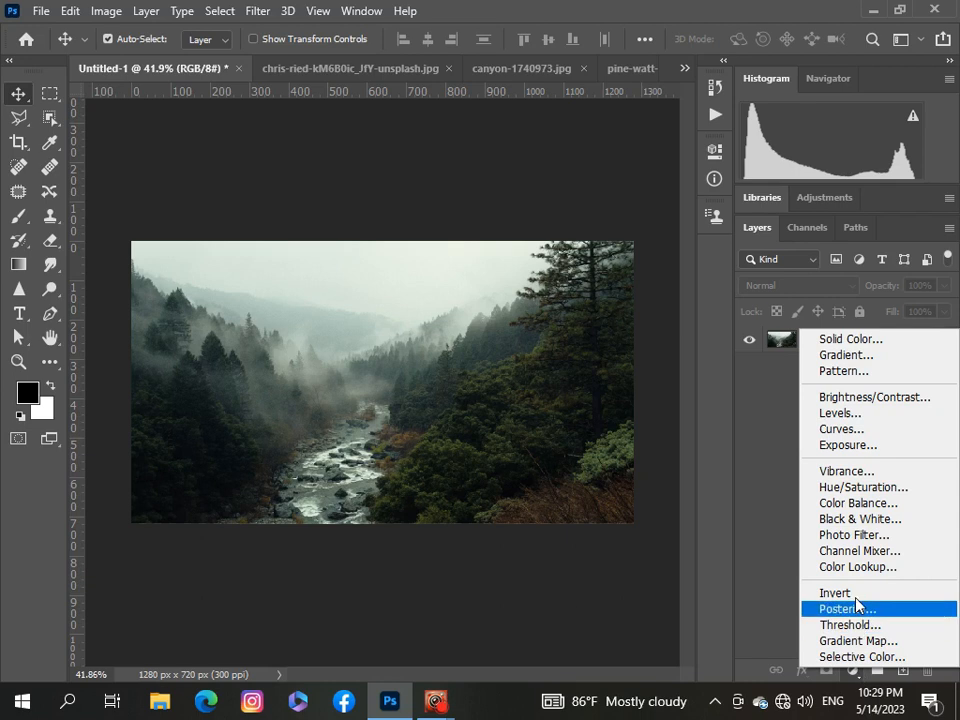
Step: Add a Color Balance adjustment clipped to the forest photo layer, with midtones Magenta–Green set to +17
{"action": "left_click", "coordinate": [859, 503]}
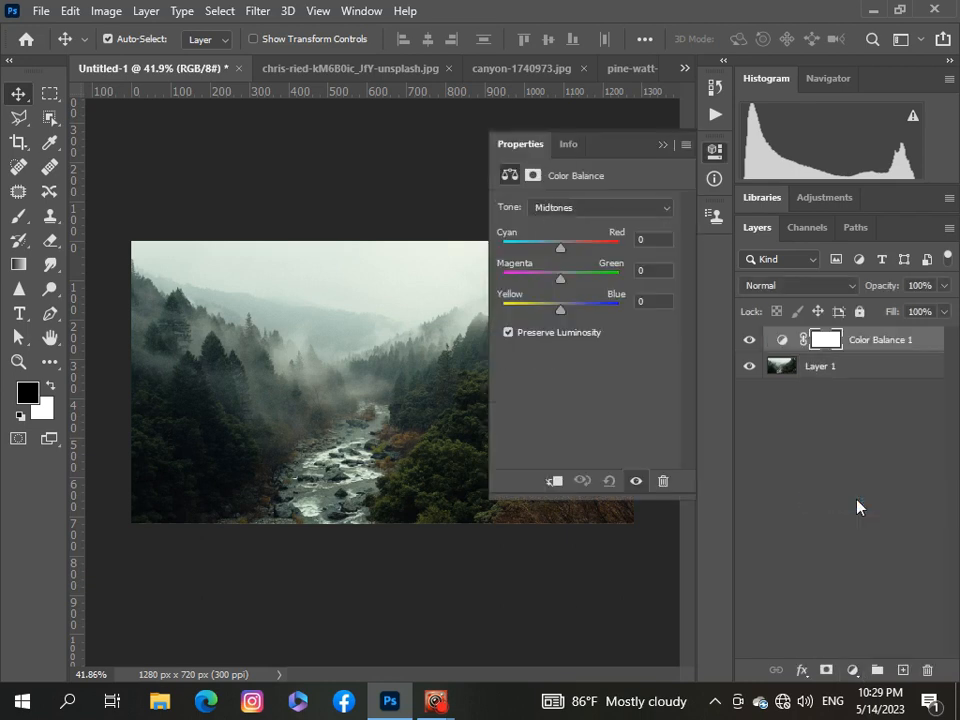
{"action": "left_click", "coordinate": [554, 481]}
{"action": "left_click_drag", "start_coordinate": [563, 280], "coordinate": [570, 279]}
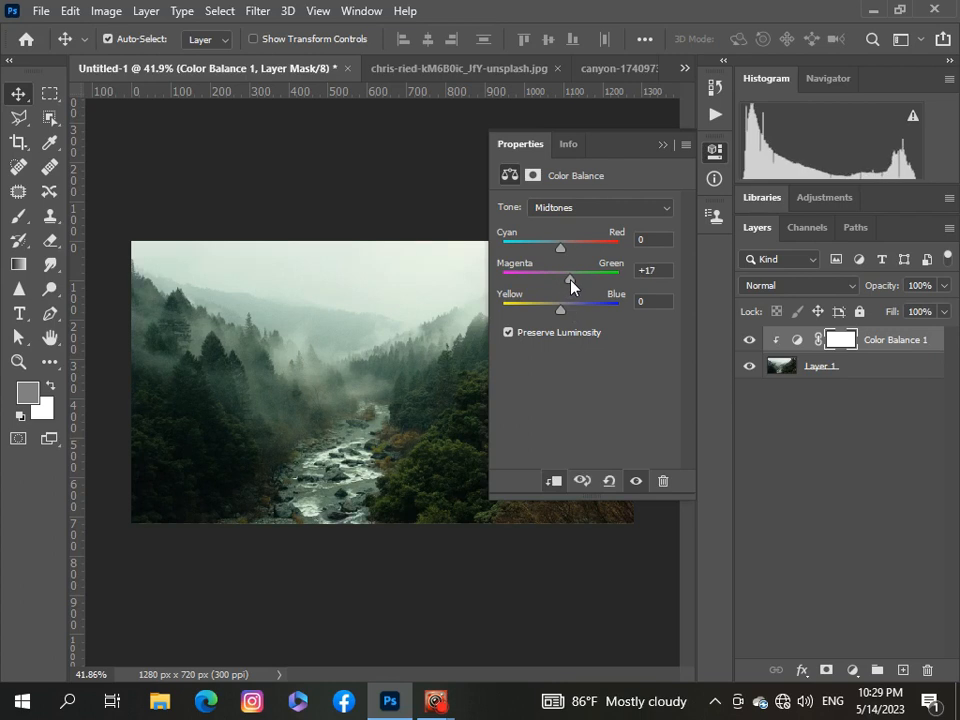
{"action": "left_click", "coordinate": [663, 145]}
{"action": "scroll", "coordinate": [406, 478], "scroll_direction": "up", "scroll_amount": 3}
{"action": "scroll", "coordinate": [406, 478], "scroll_direction": "down", "scroll_amount": 5}
{"action": "scroll", "coordinate": [406, 478], "scroll_direction": "up", "scroll_amount": 2}
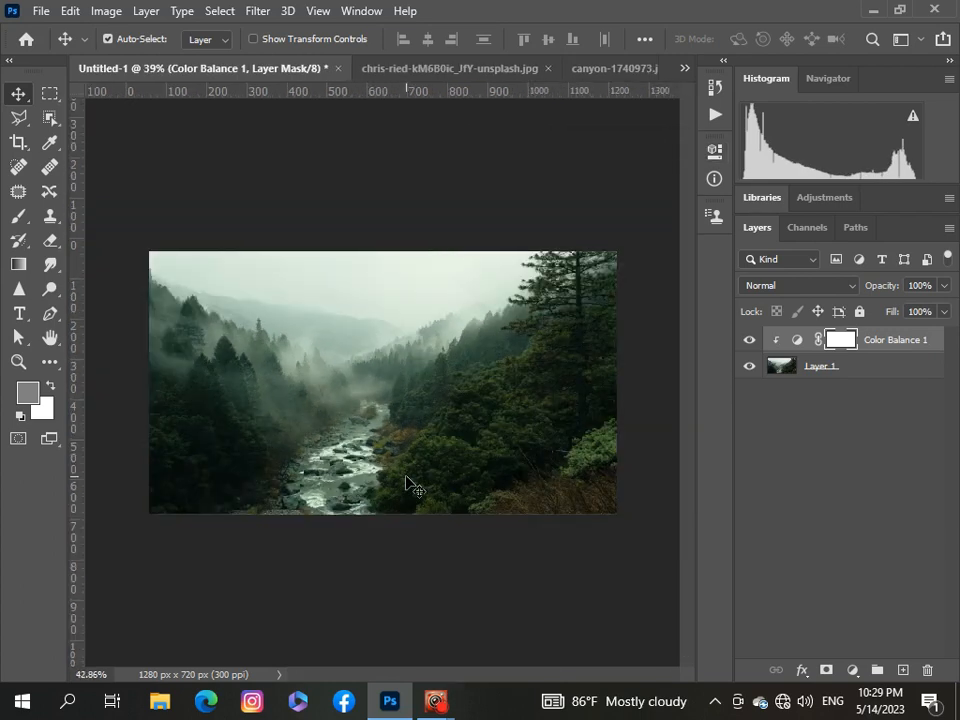
Step: Add a clipped Hue/Saturation adjustment above the Color Balance layer with hue -10, saturation +22 and lightness -11
{"action": "left_click", "coordinate": [853, 670]}
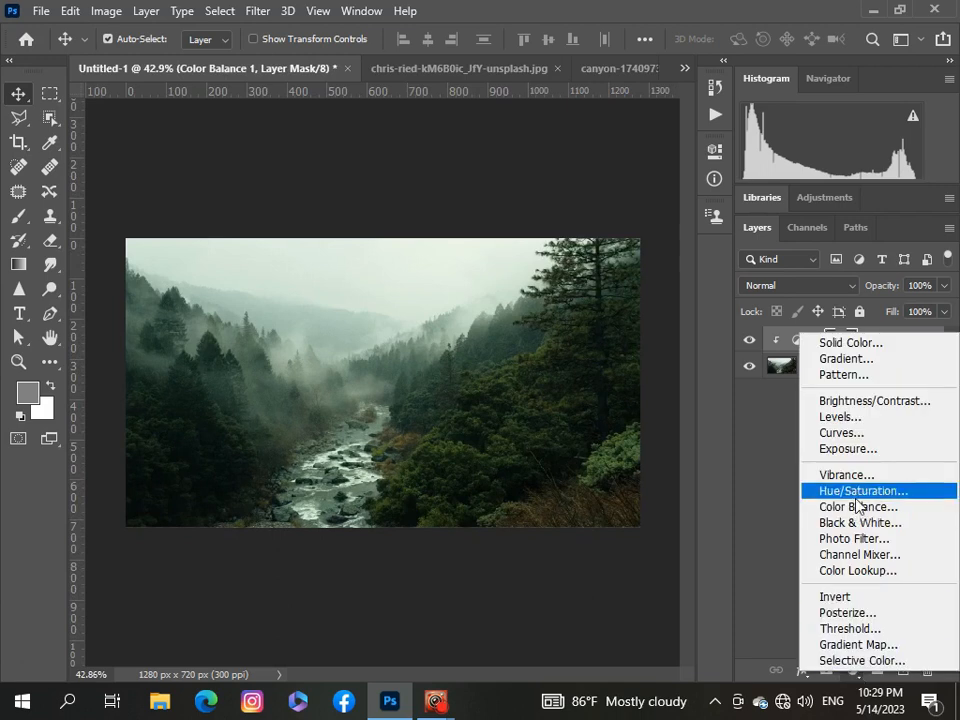
{"action": "left_click", "coordinate": [797, 494]}
{"action": "left_click", "coordinate": [554, 482]}
{"action": "left_click_drag", "start_coordinate": [585, 350], "coordinate": [572, 284]}
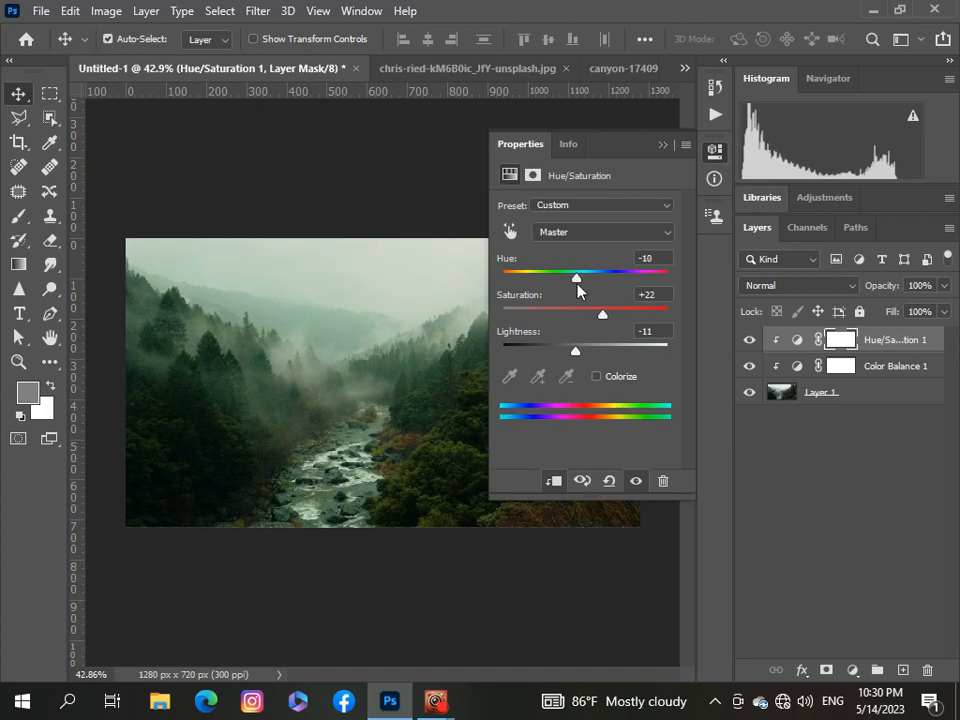
{"action": "left_click", "coordinate": [661, 145]}
{"action": "scroll", "coordinate": [484, 392], "scroll_direction": "down", "scroll_amount": 3}
{"action": "scroll", "coordinate": [484, 392], "scroll_direction": "up", "scroll_amount": 4}
{"action": "scroll", "coordinate": [484, 392], "scroll_direction": "down", "scroll_amount": 1}
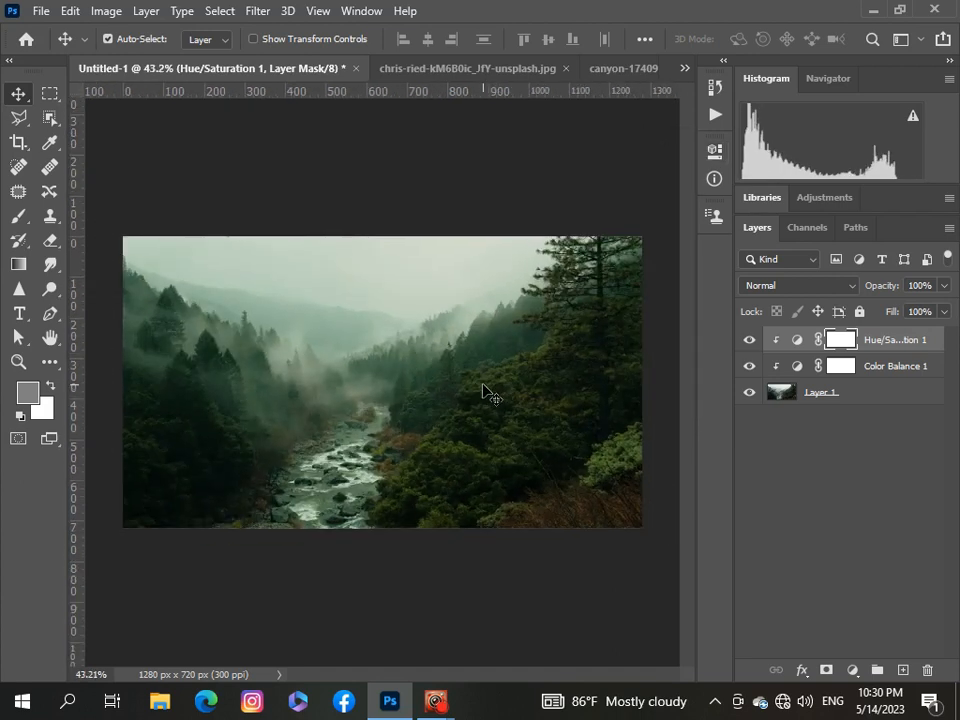
{"action": "left_click", "coordinate": [849, 671]}
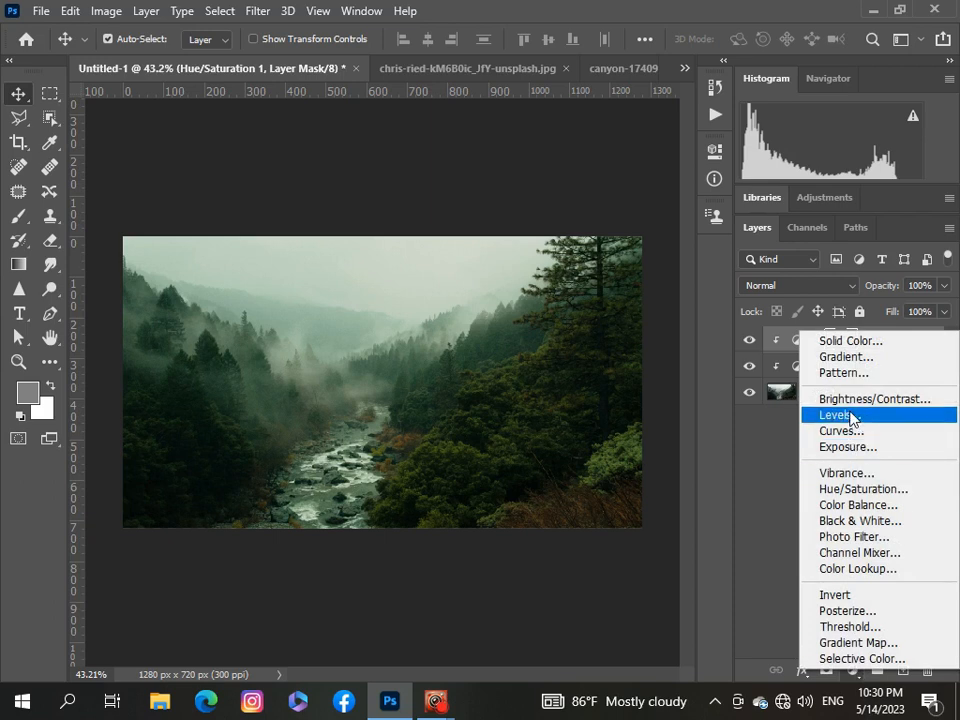
{"action": "left_click", "coordinate": [793, 417]}
{"action": "left_click", "coordinate": [560, 482]}
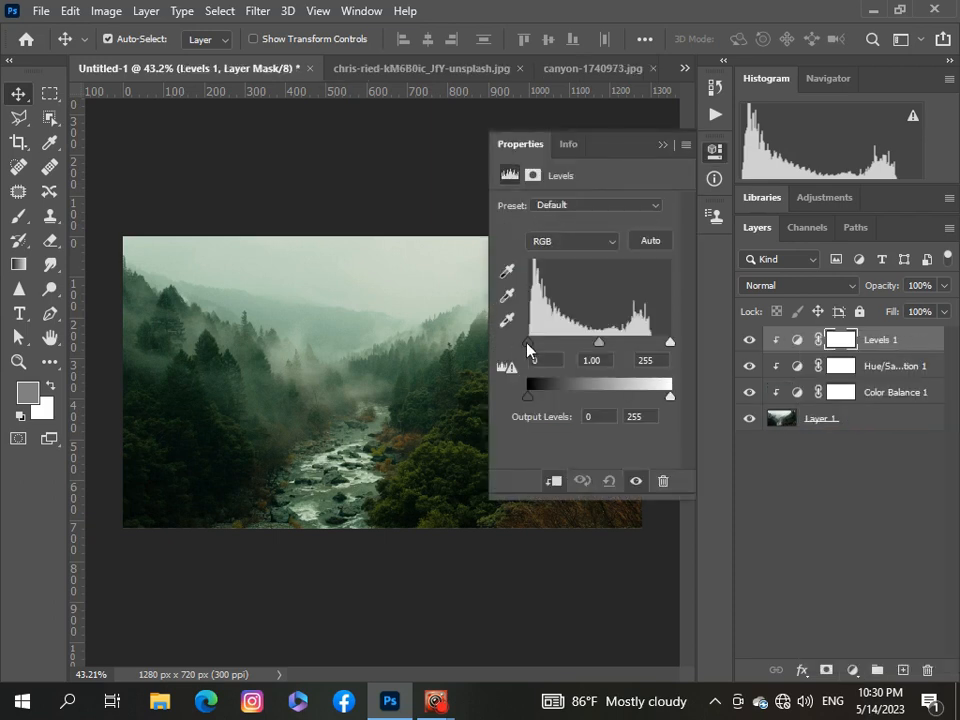
{"action": "mouse_move", "coordinate": [529, 345]}
{"action": "left_mouse_down"}
{"action": "mouse_move", "coordinate": [537, 343]}
{"action": "mouse_move", "coordinate": [529, 346]}
{"action": "left_mouse_up"}
{"action": "left_click", "coordinate": [662, 145]}
{"action": "left_click", "coordinate": [927, 670]}
{"action": "left_click", "coordinate": [400, 272]}
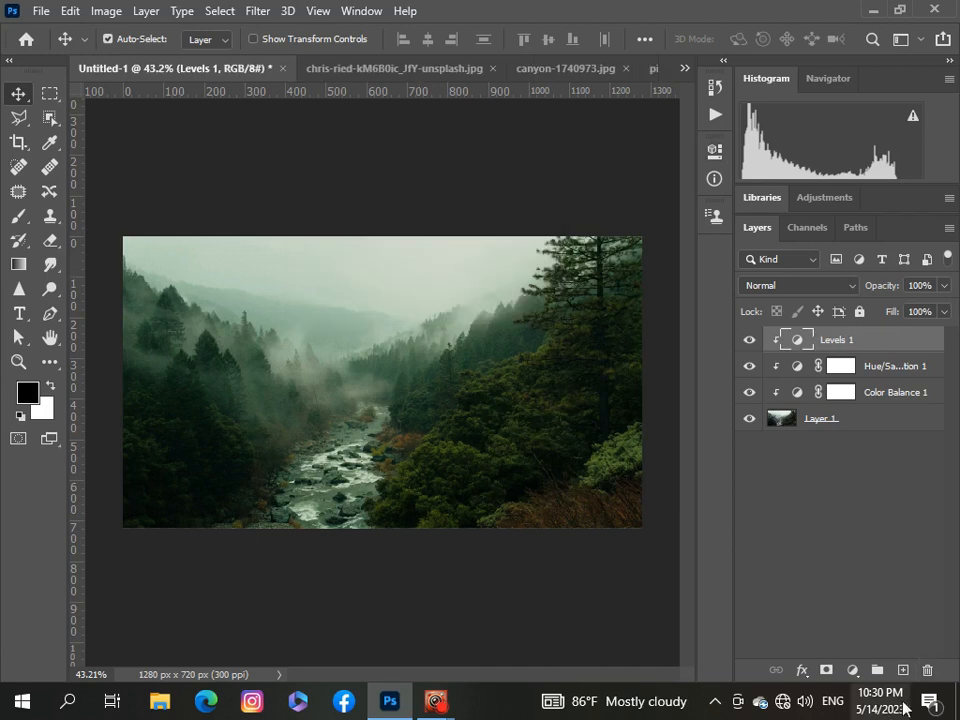
{"action": "left_click", "coordinate": [927, 670]}
{"action": "left_click", "coordinate": [416, 272]}
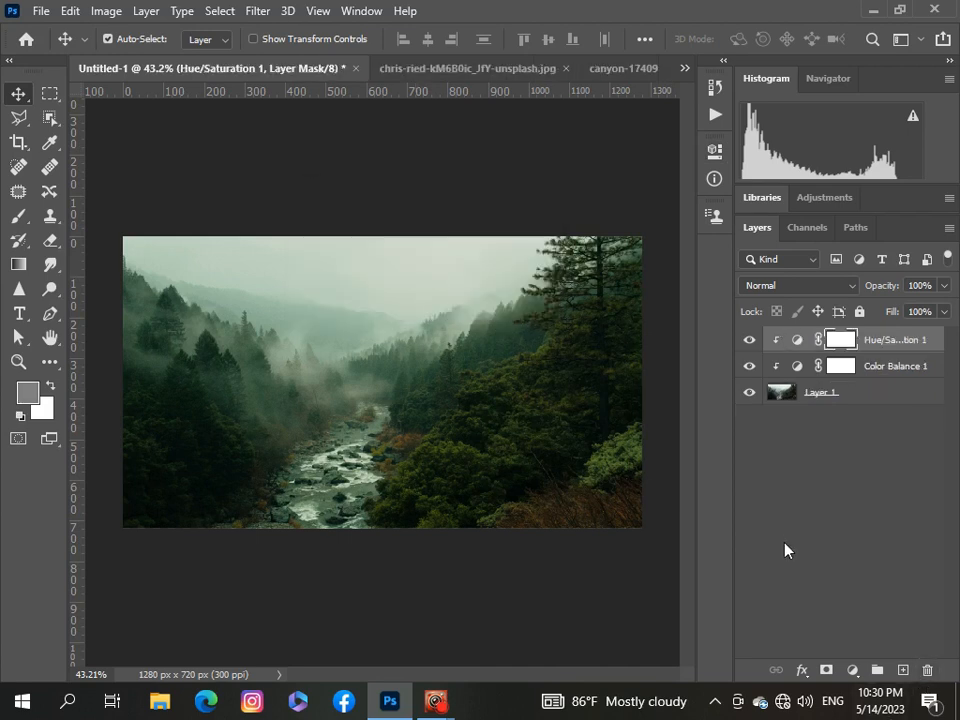
Step: Add a clipped Brightness/Contrast adjustment above the Hue/Saturation layer with brightness -14 and contrast 17
{"action": "left_click", "coordinate": [849, 675]}
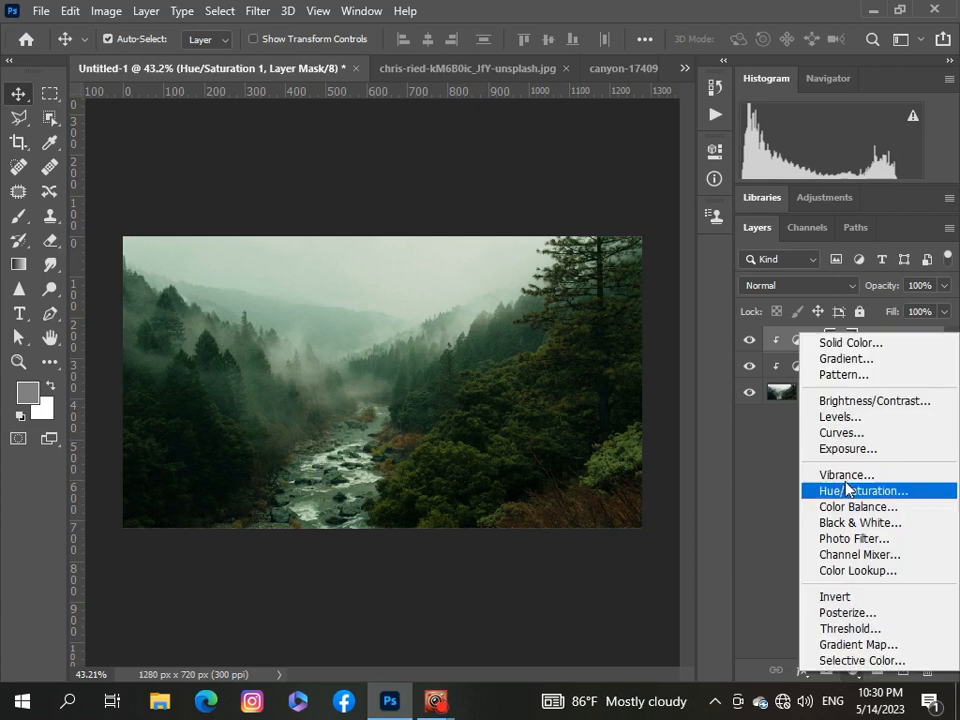
{"action": "left_click", "coordinate": [860, 398]}
{"action": "left_click_drag", "start_coordinate": [585, 258], "coordinate": [599, 303]}
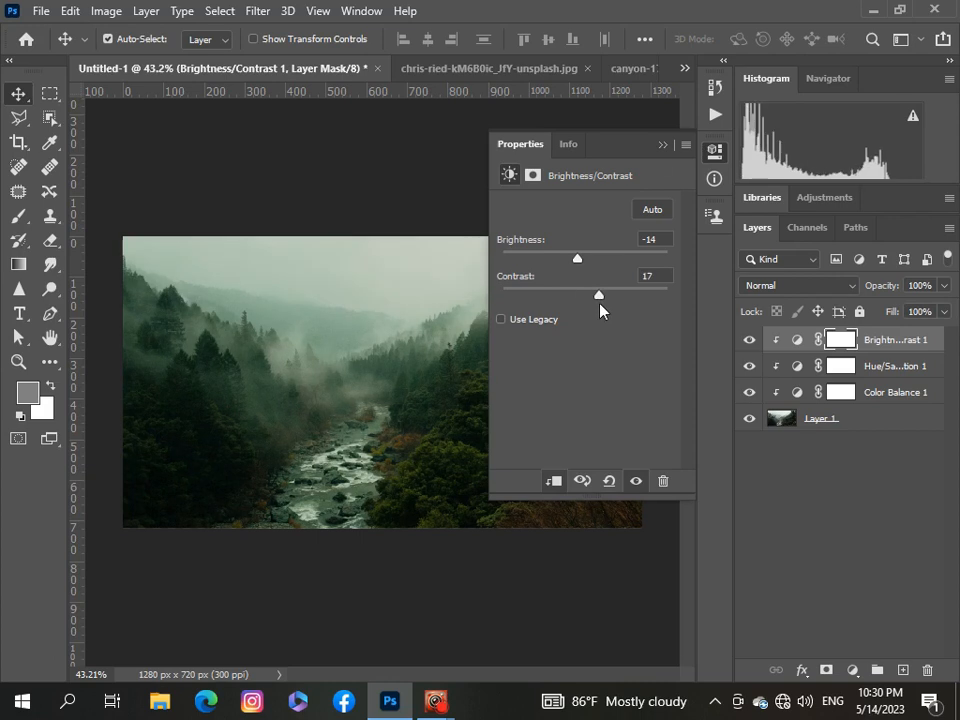
{"action": "left_click", "coordinate": [662, 145]}
{"action": "scroll", "coordinate": [440, 392], "scroll_direction": "up", "scroll_amount": 1}
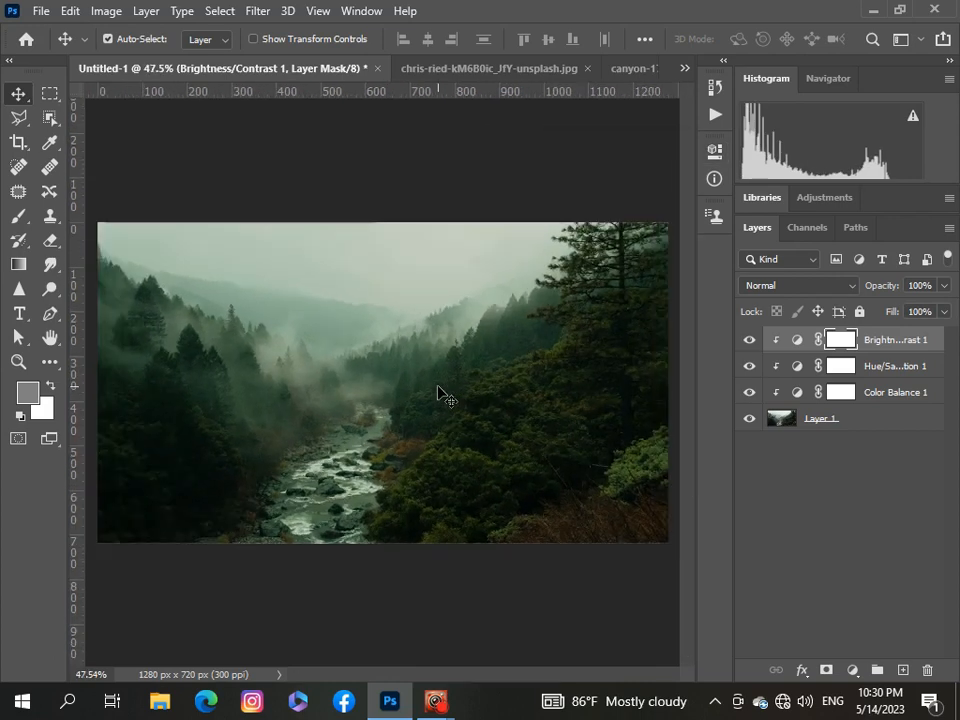
{"action": "scroll", "coordinate": [440, 392], "scroll_direction": "down", "scroll_amount": 1}
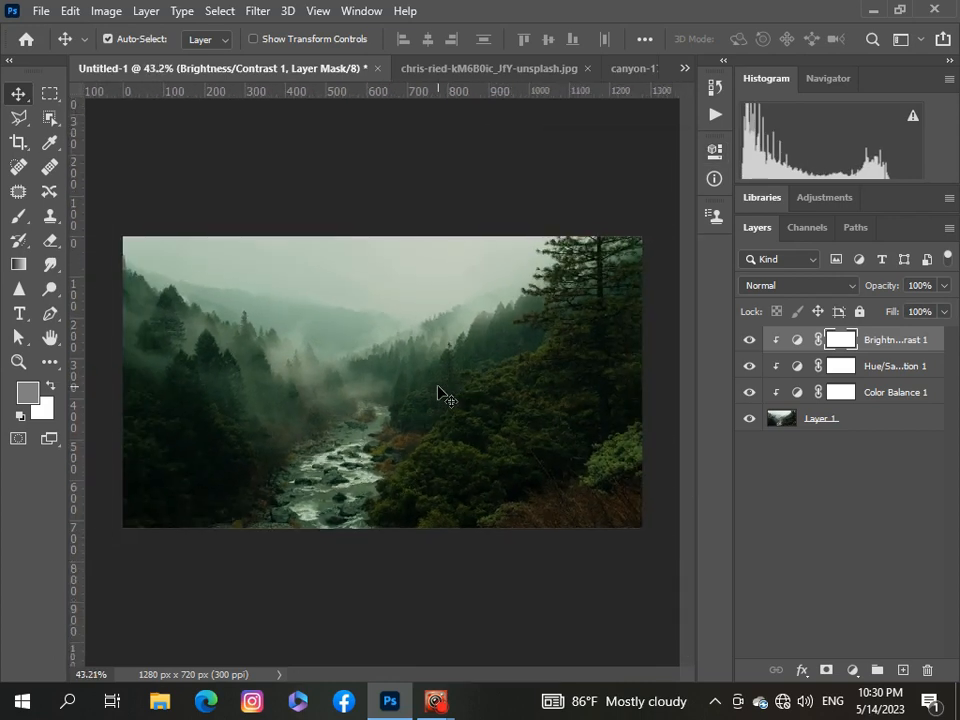
Step: Group the forest photo layer together with its three clipped adjustment layers
{"action": "left_click", "coordinate": [936, 368], "text": "shift"}
{"action": "left_click", "coordinate": [928, 395], "text": "shift"}
{"action": "left_click", "coordinate": [921, 420], "text": "shift"}
{"action": "key", "text": "ctrl+g"}
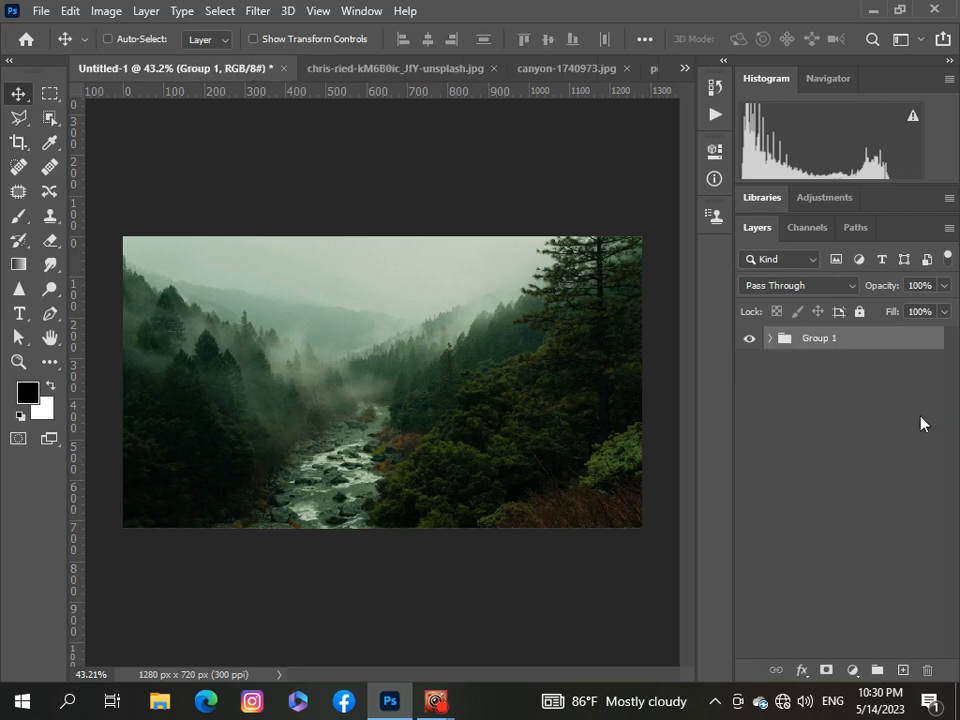
{"action": "scroll", "coordinate": [417, 454], "scroll_direction": "up", "scroll_amount": 1}
{"action": "scroll", "coordinate": [417, 454], "scroll_direction": "down", "scroll_amount": 1}
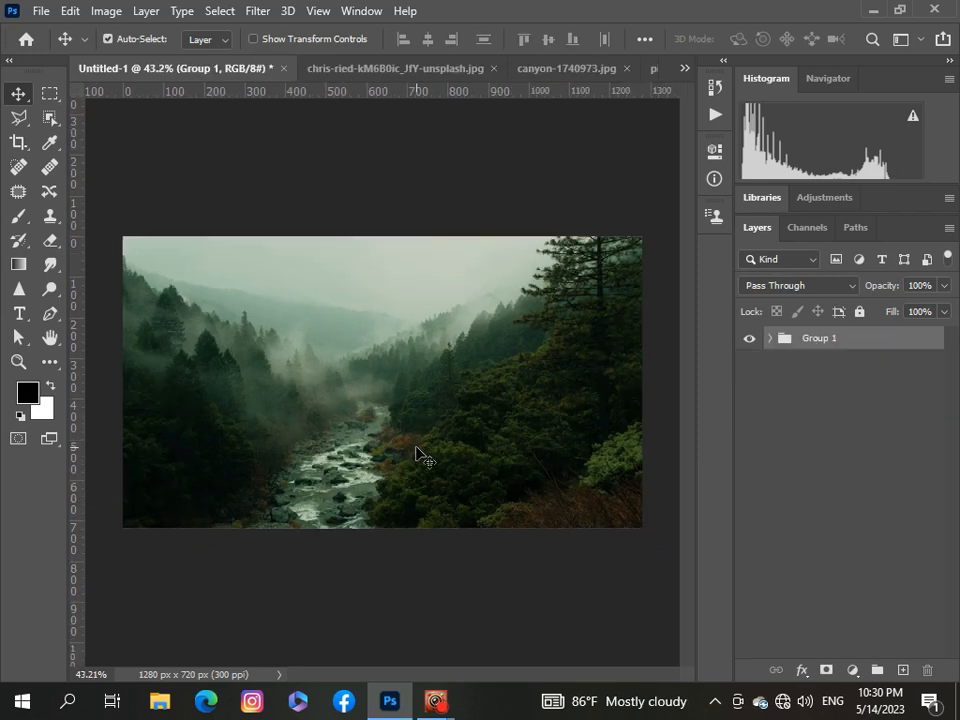
Step: Copy the selected cliff from canyon-1740973.jpg and paste it into the Untitled-1 document above the forest group
{"action": "left_click", "coordinate": [685, 76]}
{"action": "left_click", "coordinate": [589, 118]}
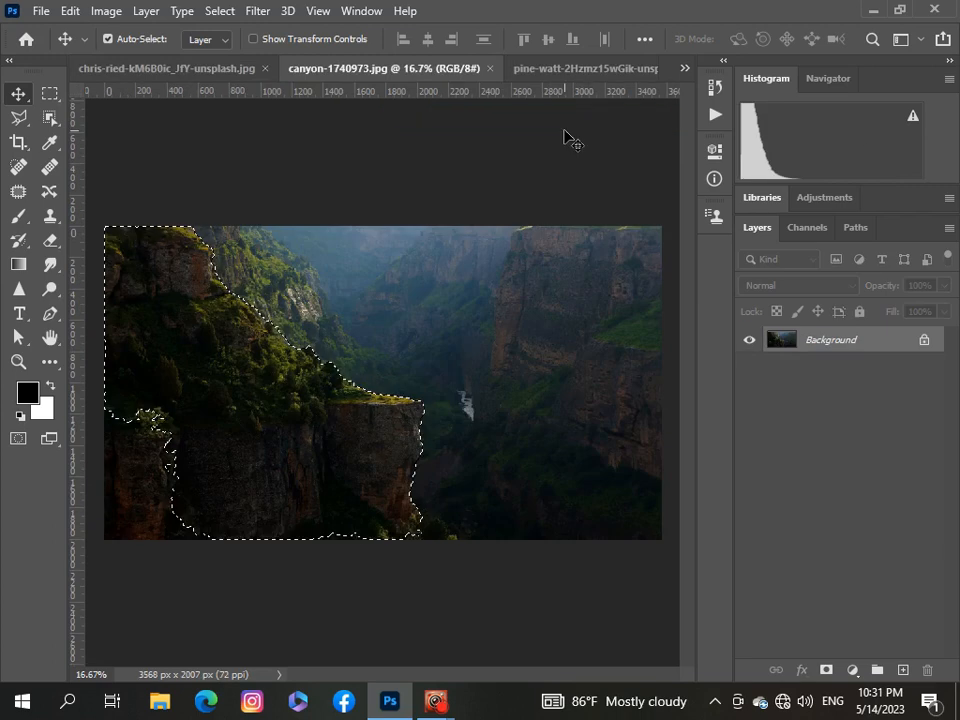
{"action": "left_click_drag", "start_coordinate": [193, 419], "coordinate": [193, 416]}
{"action": "left_click", "coordinate": [685, 68]}
{"action": "left_click", "coordinate": [430, 71]}
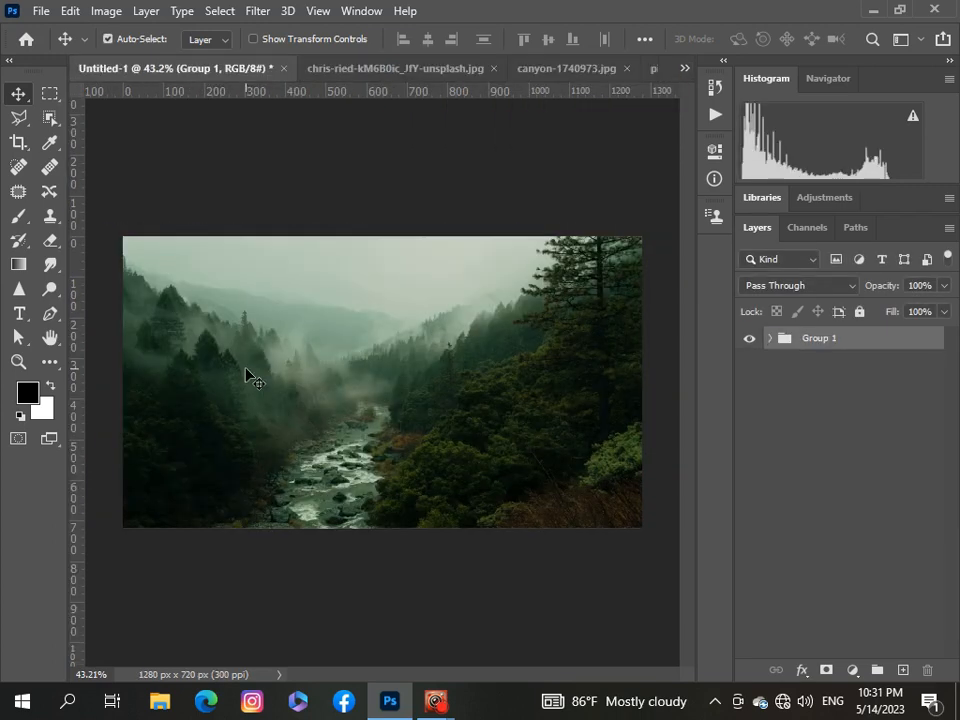
{"action": "key", "text": "ctrl+v"}
Step: Scale the pasted cliff to about 30.86% and move it to the lower-left corner of the forest image
{"action": "key", "text": "ctrl+t"}
{"action": "key", "text": "ctrl+0"}
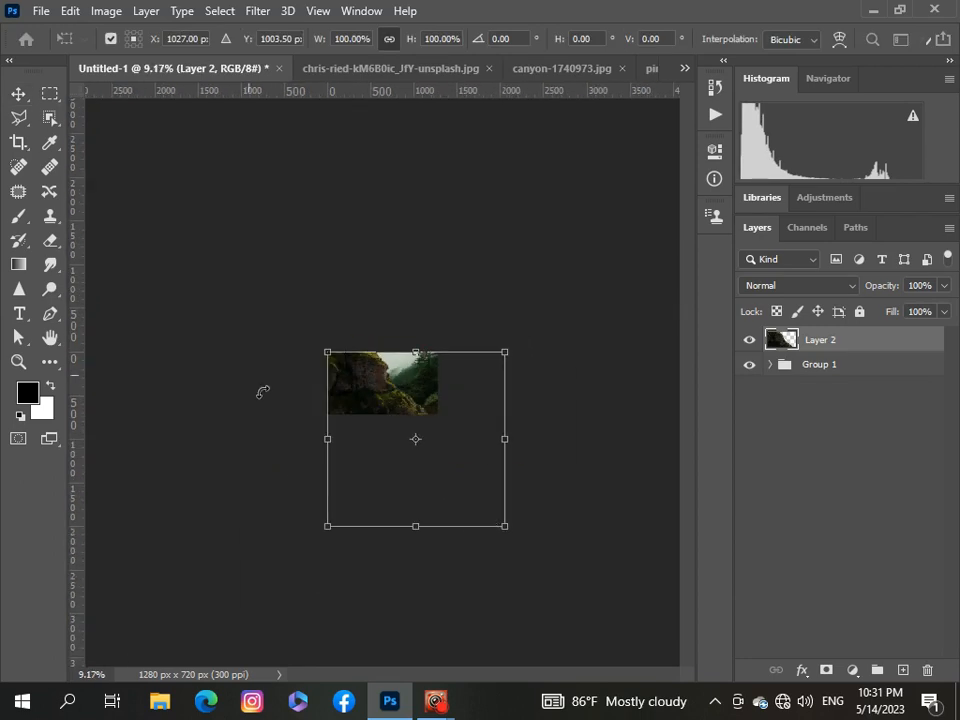
{"action": "left_click_drag", "start_coordinate": [500, 528], "coordinate": [399, 420]}
{"action": "key", "text": "ctrl+0"}
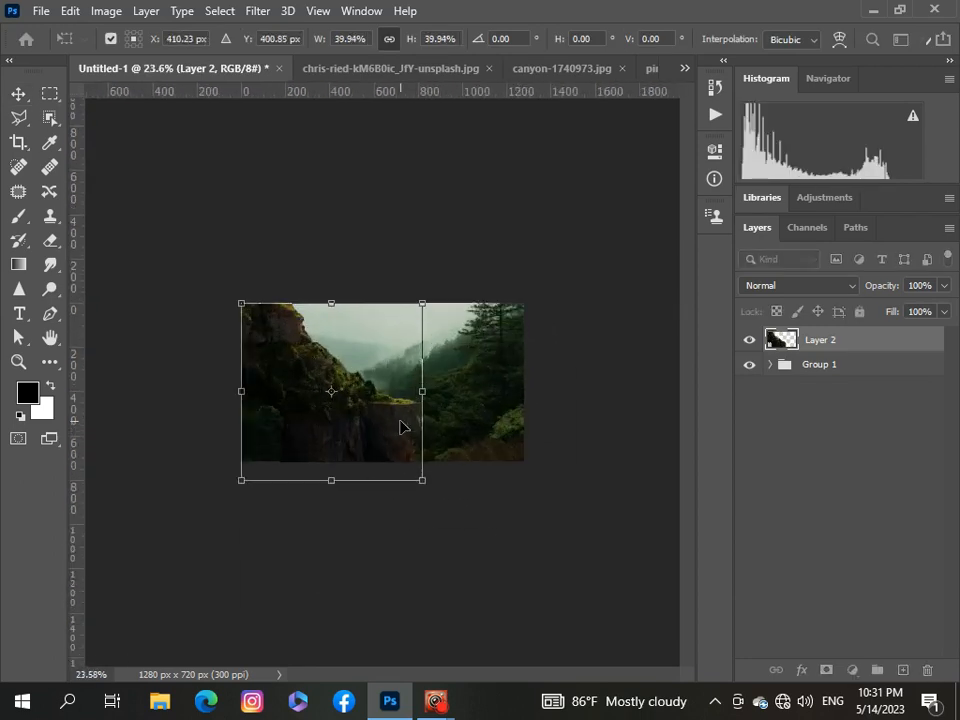
{"action": "left_click_drag", "start_coordinate": [177, 267], "coordinate": [236, 326]}
{"action": "left_click_drag", "start_coordinate": [302, 422], "coordinate": [200, 440]}
{"action": "scroll", "coordinate": [214, 440], "scroll_direction": "up", "scroll_amount": 5}
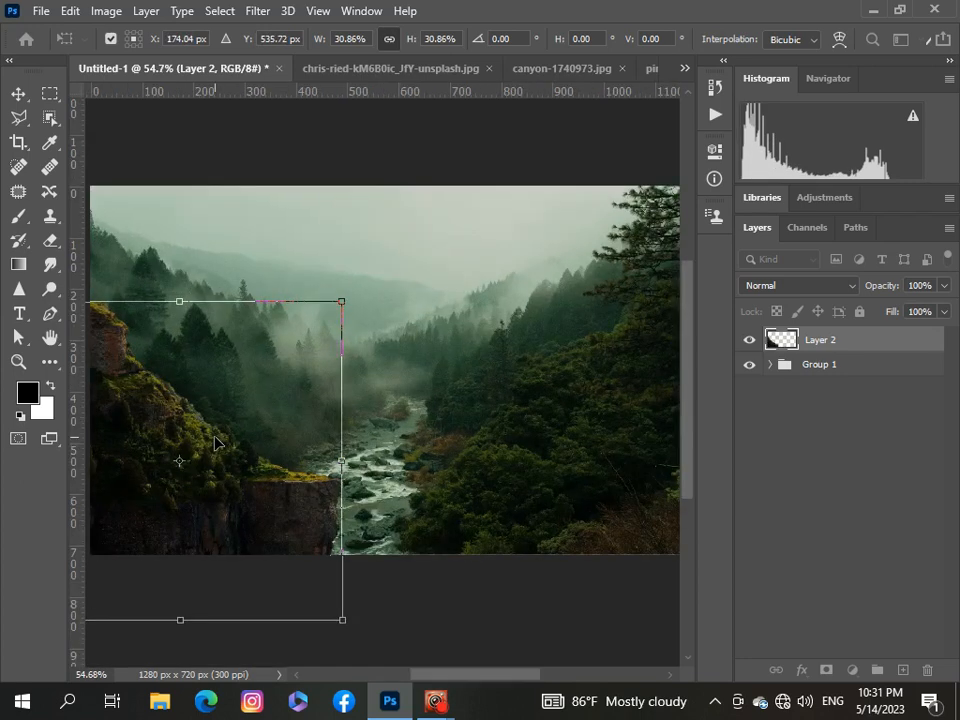
{"action": "scroll", "coordinate": [220, 441], "scroll_direction": "down", "scroll_amount": 2}
{"action": "scroll", "coordinate": [295, 476], "scroll_direction": "down", "scroll_amount": 1}
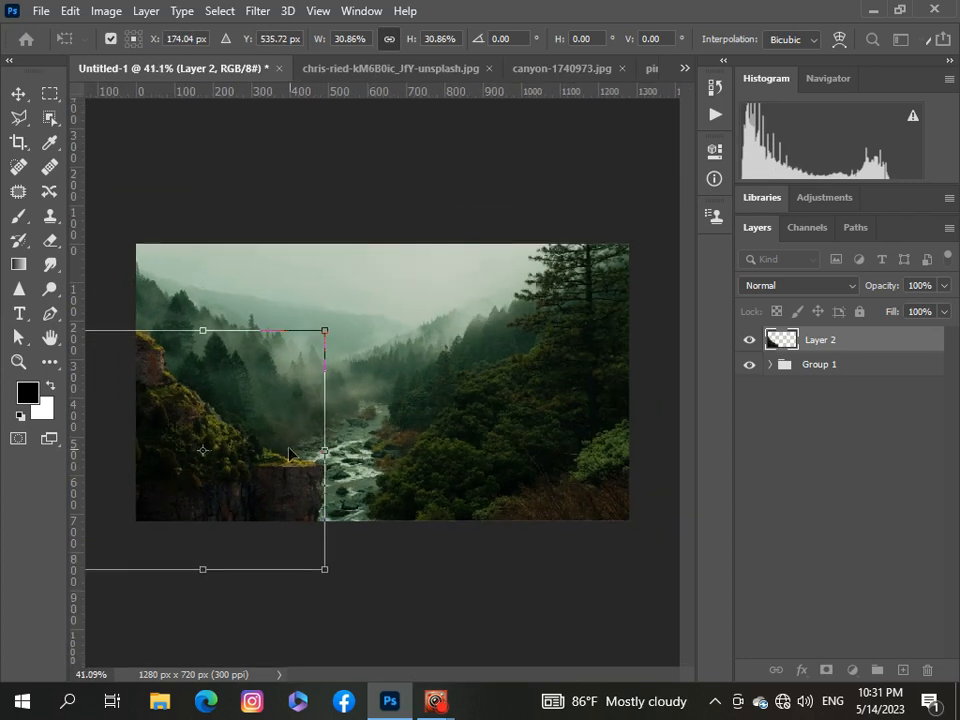
Step: Warp the cliff by pulling its lower-right corner outward and adjusting its top and right edges, then apply the transform
{"action": "right_click", "coordinate": [288, 454]}
{"action": "left_click", "coordinate": [318, 227]}
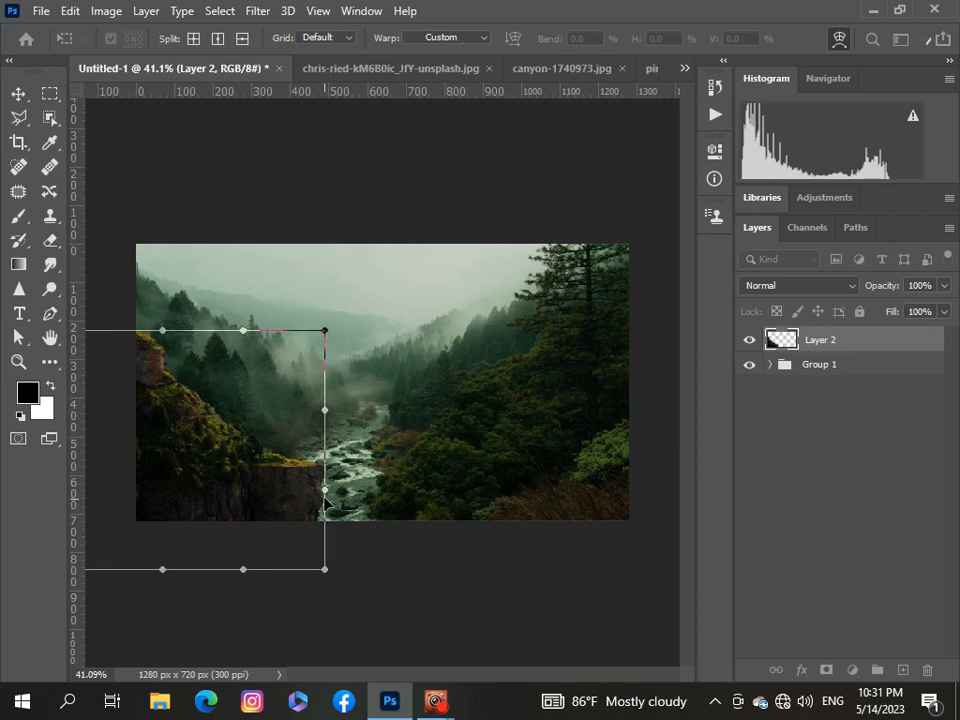
{"action": "left_click_drag", "start_coordinate": [326, 491], "coordinate": [328, 491]}
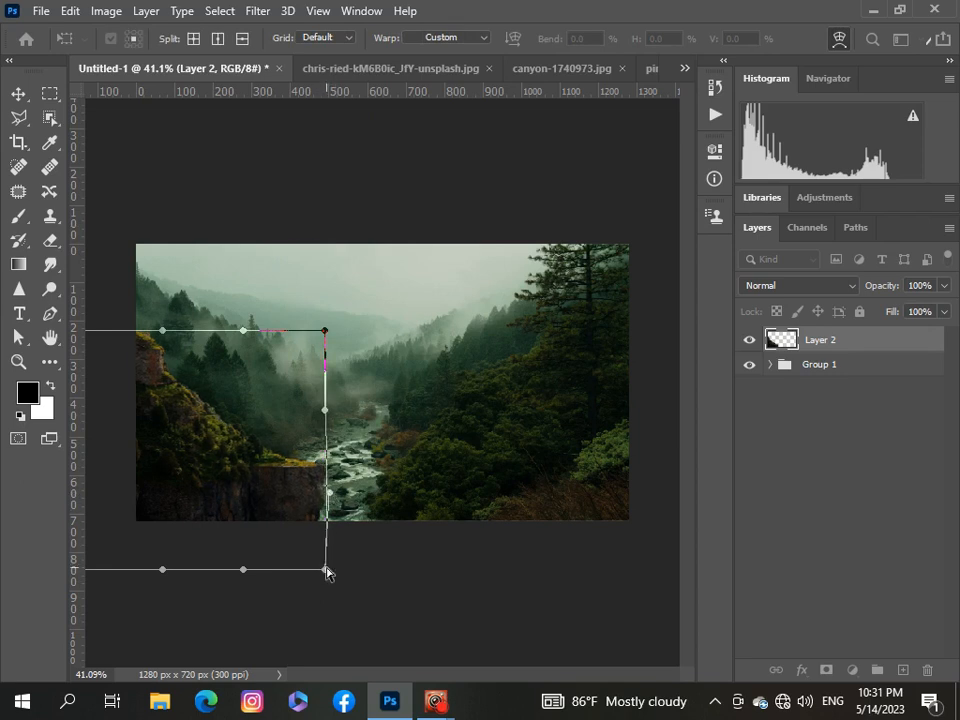
{"action": "left_click_drag", "start_coordinate": [328, 572], "coordinate": [367, 575]}
{"action": "scroll", "coordinate": [220, 398], "scroll_direction": "down", "scroll_amount": 1}
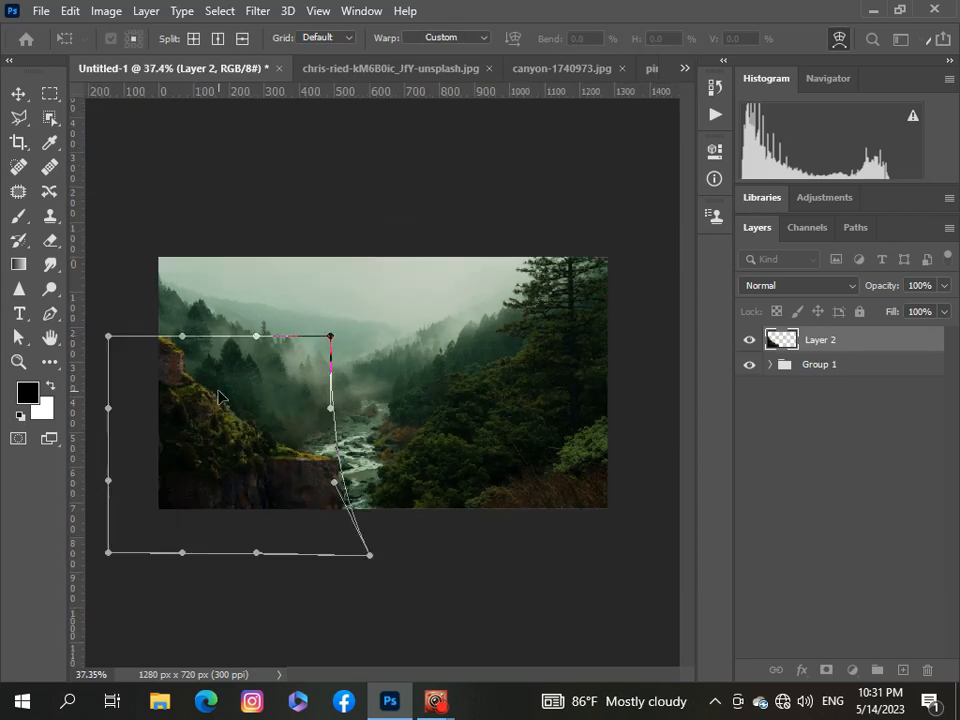
{"action": "left_click_drag", "start_coordinate": [256, 336], "coordinate": [305, 345]}
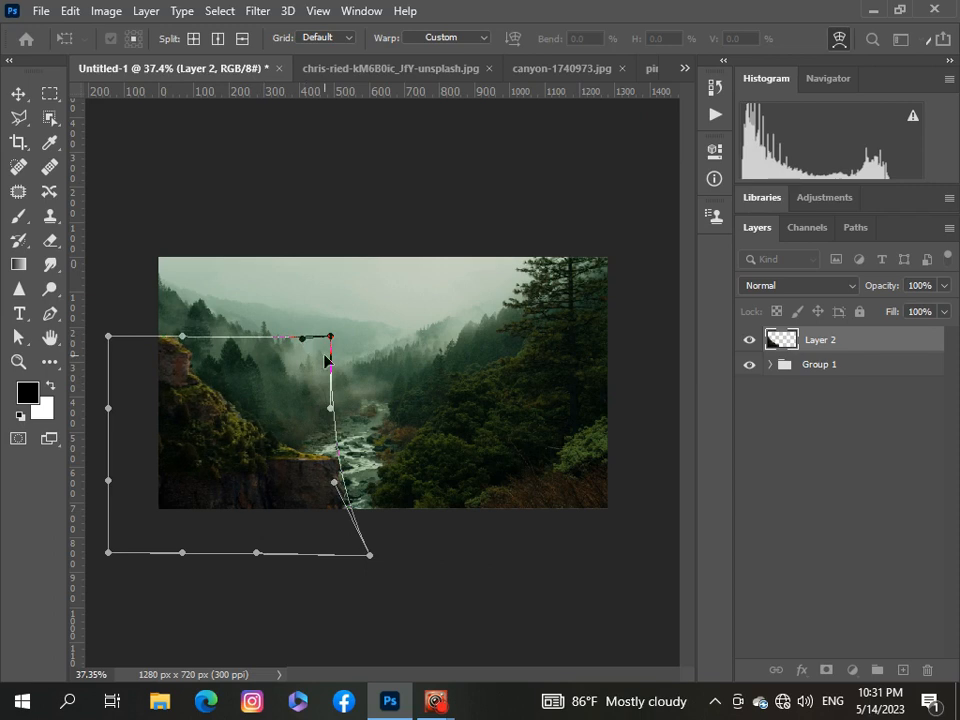
{"action": "left_click_drag", "start_coordinate": [330, 411], "coordinate": [336, 416]}
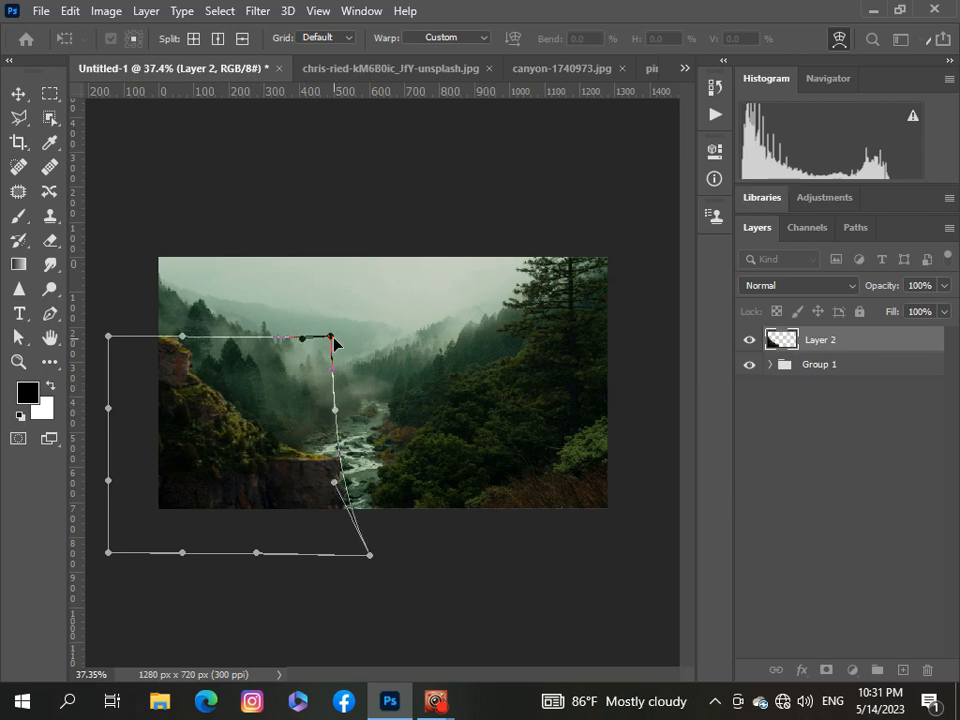
{"action": "left_click_drag", "start_coordinate": [183, 340], "coordinate": [177, 325]}
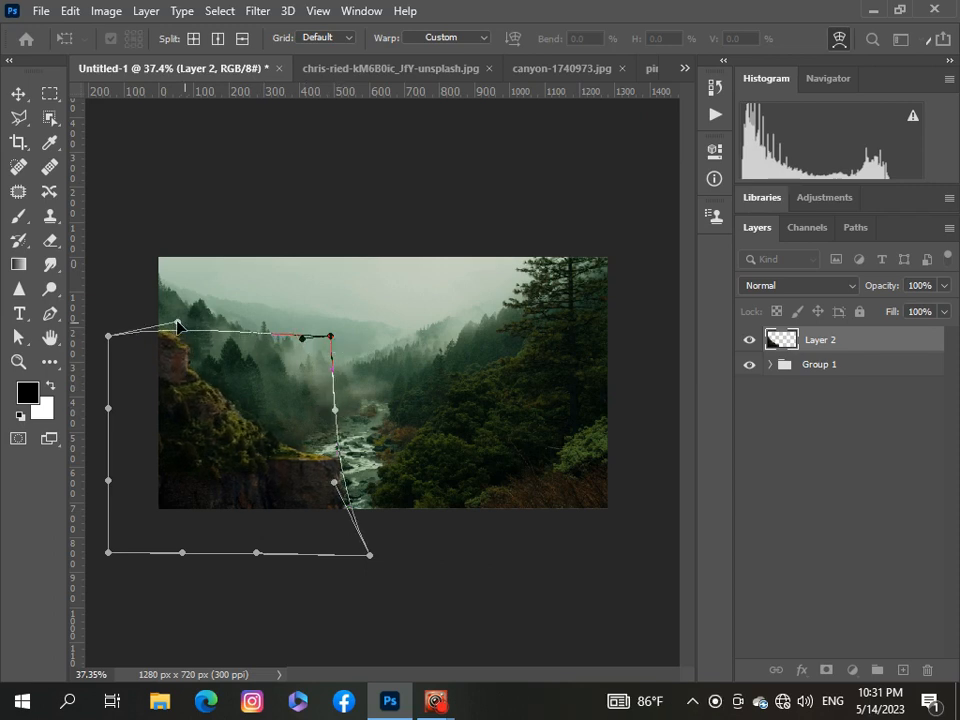
{"action": "left_click", "coordinate": [808, 478]}
{"action": "scroll", "coordinate": [279, 477], "scroll_direction": "down", "scroll_amount": 2}
{"action": "scroll", "coordinate": [279, 477], "scroll_direction": "up", "scroll_amount": 4}
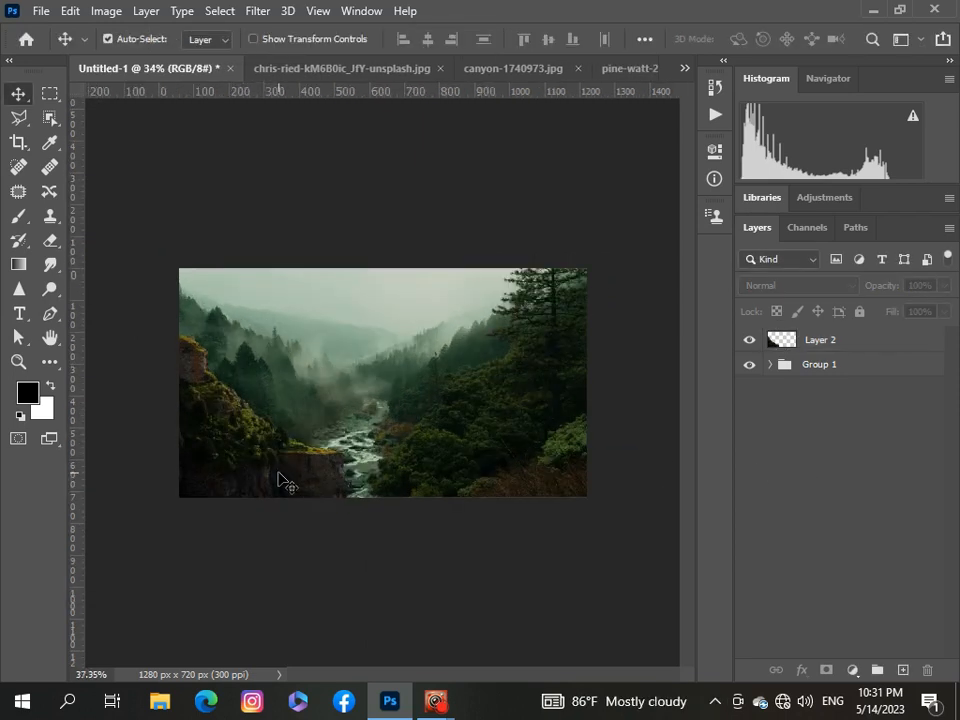
{"action": "scroll", "coordinate": [279, 477], "scroll_direction": "down", "scroll_amount": 1}
Step: Add a Color Balance adjustment clipped to the cliff layer, shifting its midtones from magenta toward green
{"action": "left_click", "coordinate": [928, 343]}
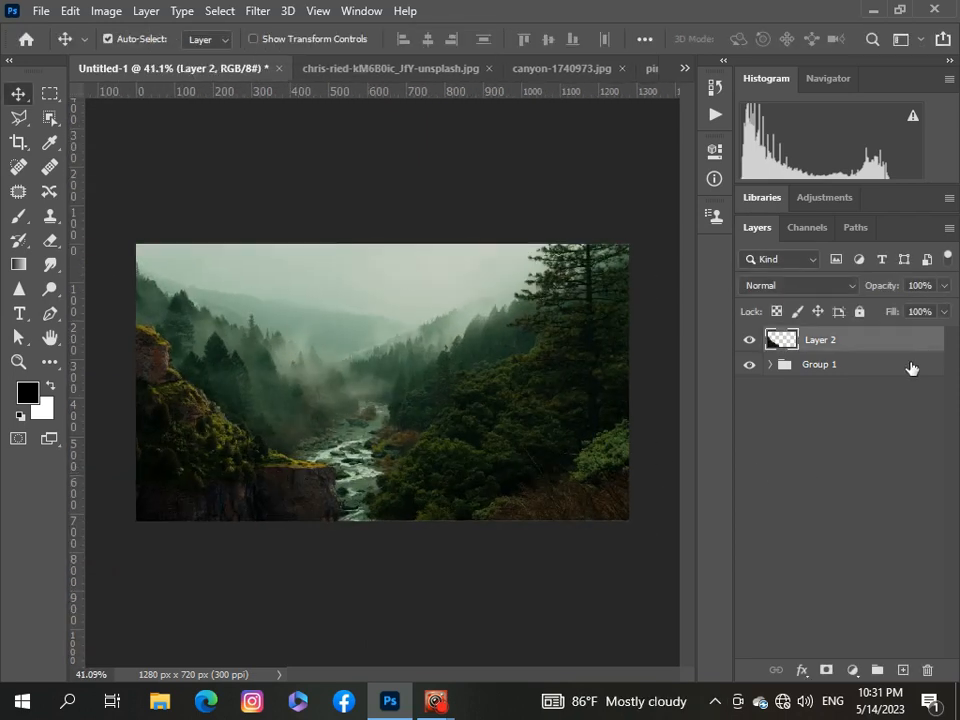
{"action": "left_click", "coordinate": [852, 670]}
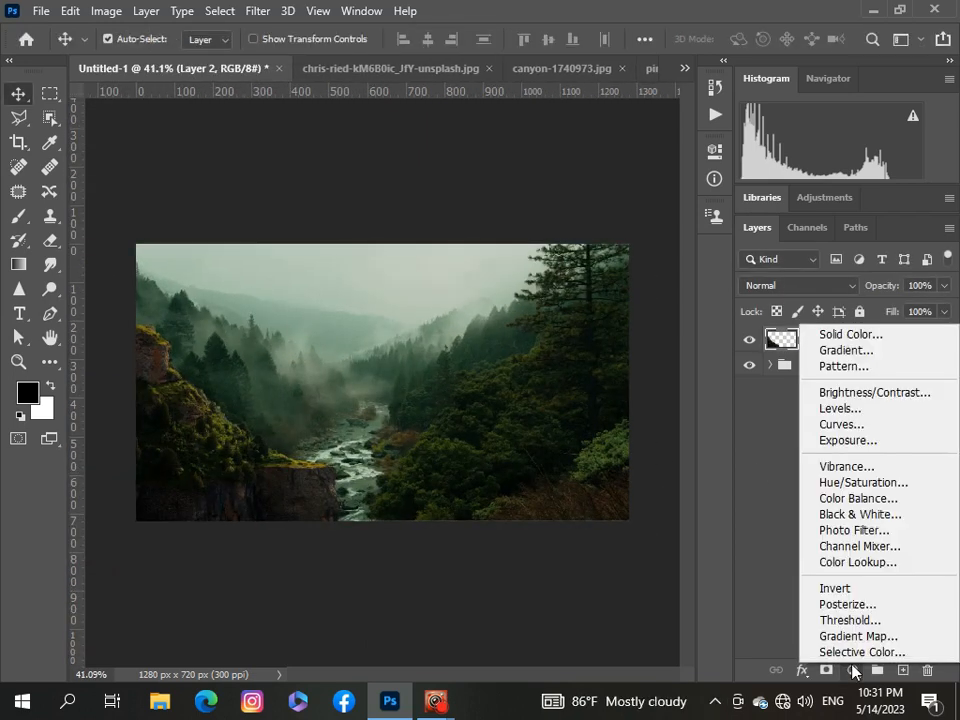
{"action": "left_click", "coordinate": [853, 499]}
{"action": "left_click", "coordinate": [554, 482]}
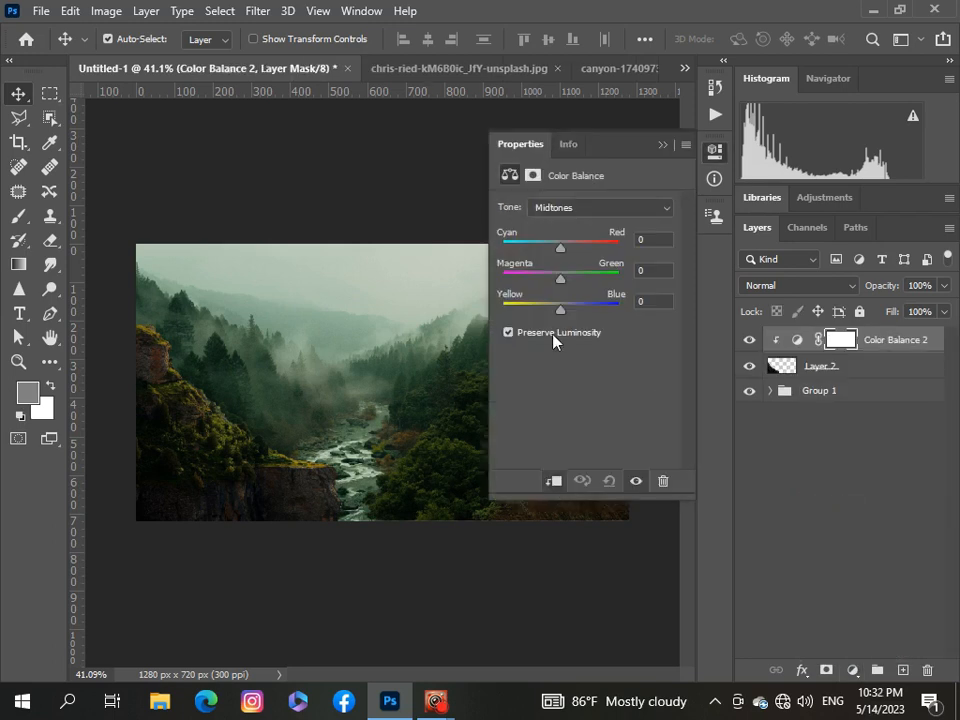
{"action": "left_click_drag", "start_coordinate": [561, 285], "coordinate": [573, 280]}
{"action": "left_click", "coordinate": [663, 146]}
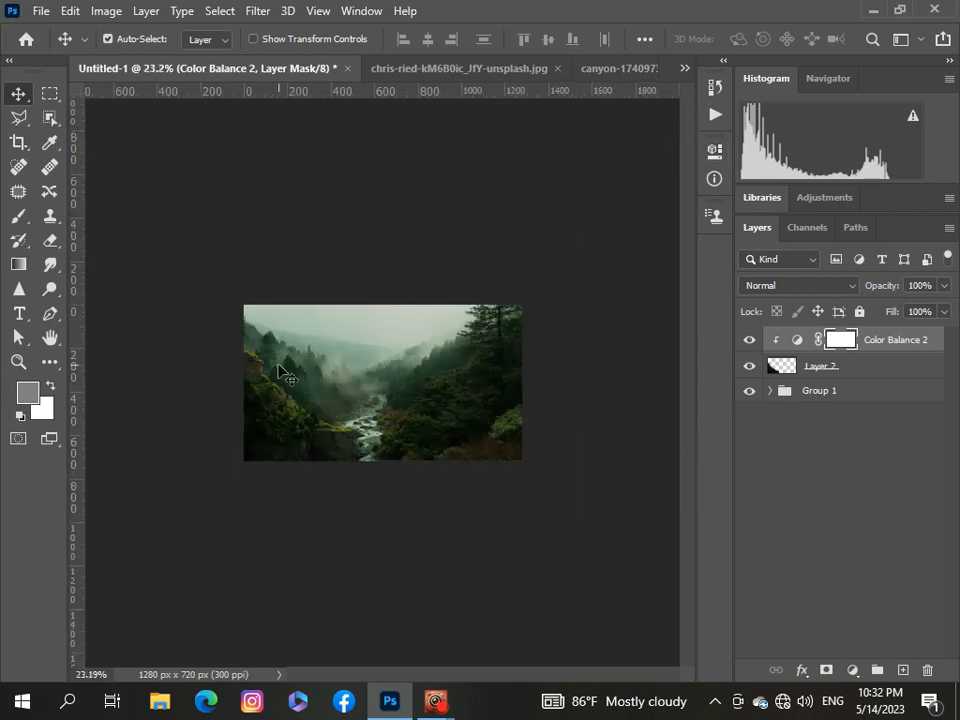
Step: Add a Brightness/Contrast adjustment clipped to the cliff layer, lowering its brightness and slightly raising its contrast
{"action": "left_click", "coordinate": [852, 669]}
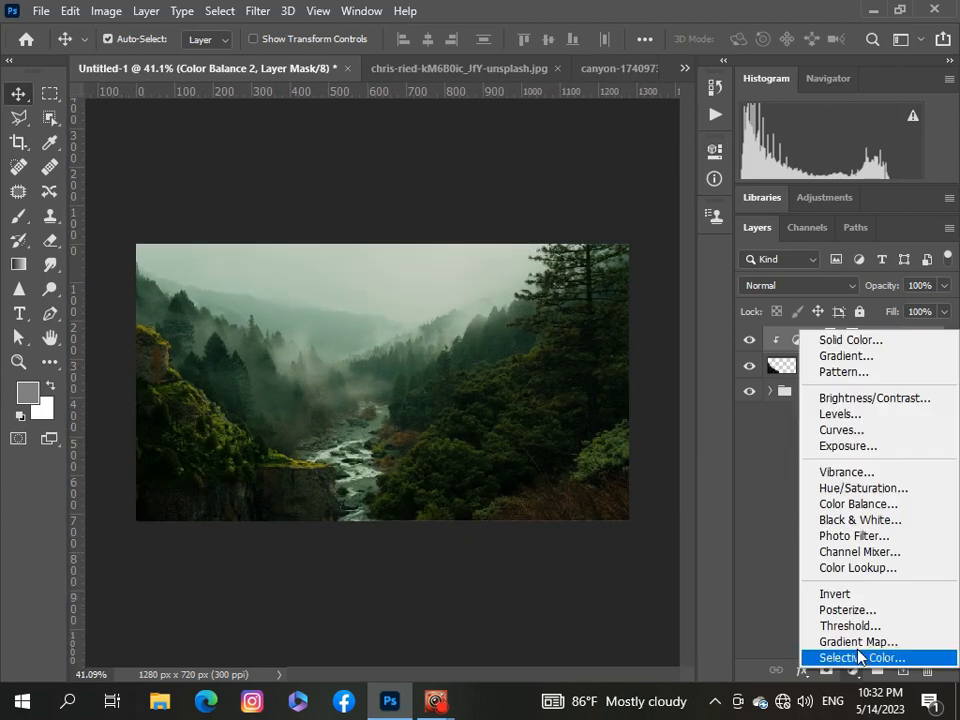
{"action": "left_click", "coordinate": [840, 398]}
{"action": "left_click", "coordinate": [553, 483]}
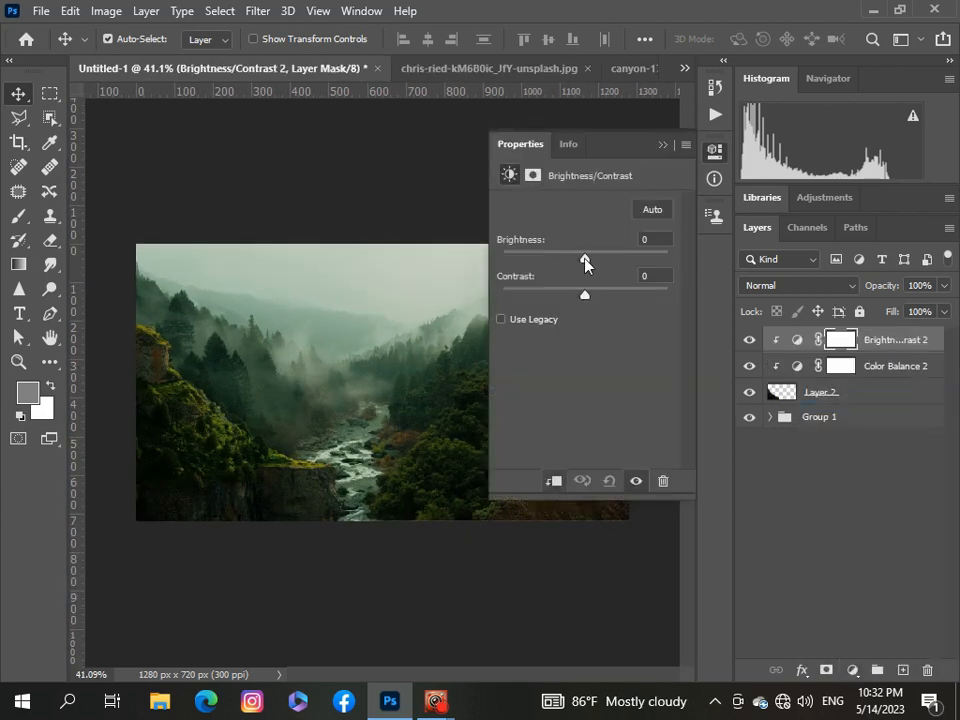
{"action": "left_click_drag", "start_coordinate": [585, 262], "coordinate": [593, 294]}
{"action": "left_click", "coordinate": [662, 145]}
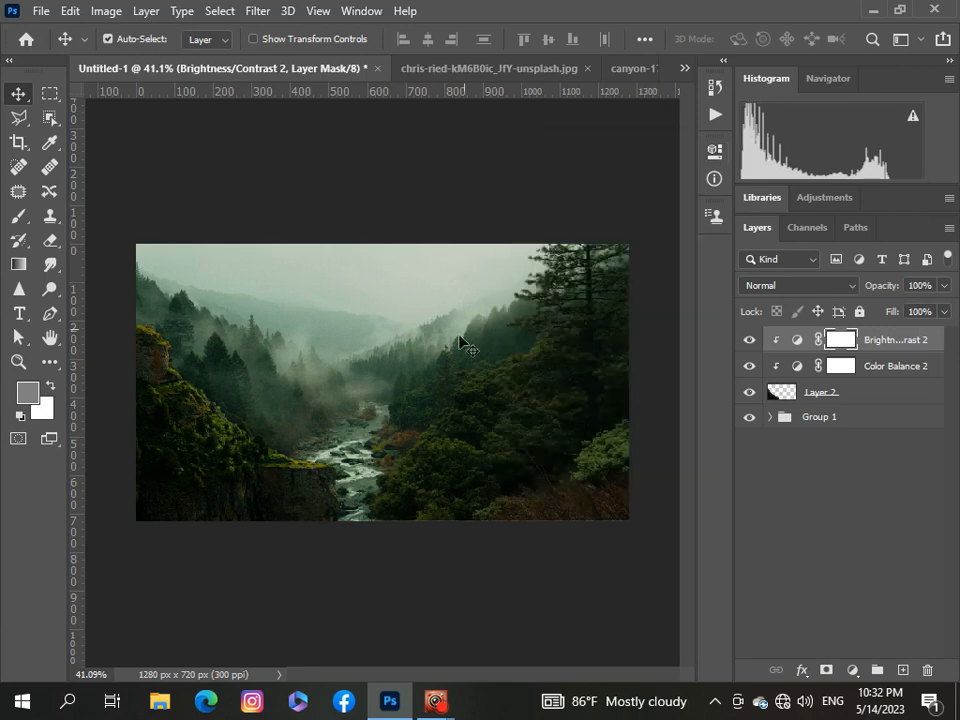
{"action": "scroll", "coordinate": [460, 348], "scroll_direction": "down", "scroll_amount": 2}
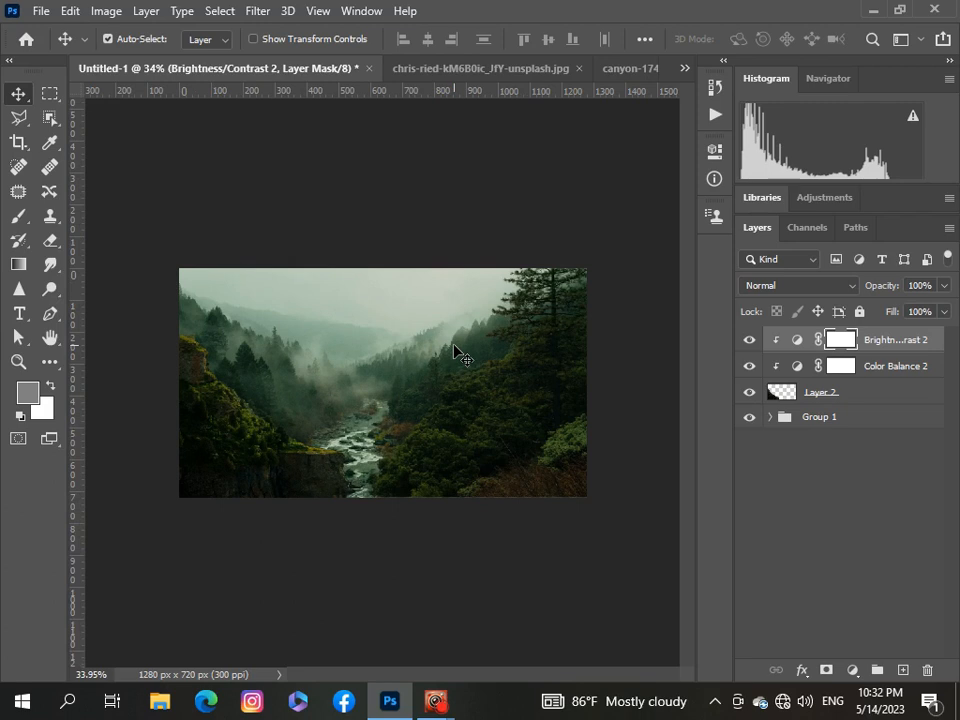
{"action": "scroll", "coordinate": [456, 350], "scroll_direction": "up", "scroll_amount": 3}
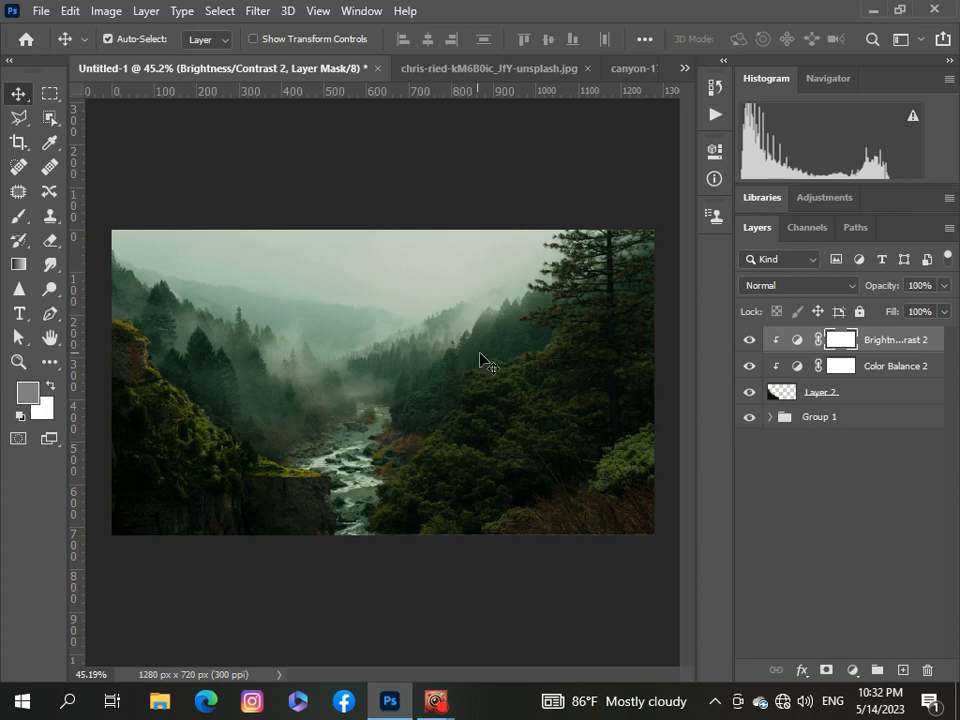
Step: Copy the selected mossy rock from chris-ried-kM6B0ic_JfY-unsplash.jpg and paste it into Untitled-1 above the cliff's adjustments
{"action": "left_click", "coordinate": [677, 72]}
{"action": "left_click", "coordinate": [583, 139]}
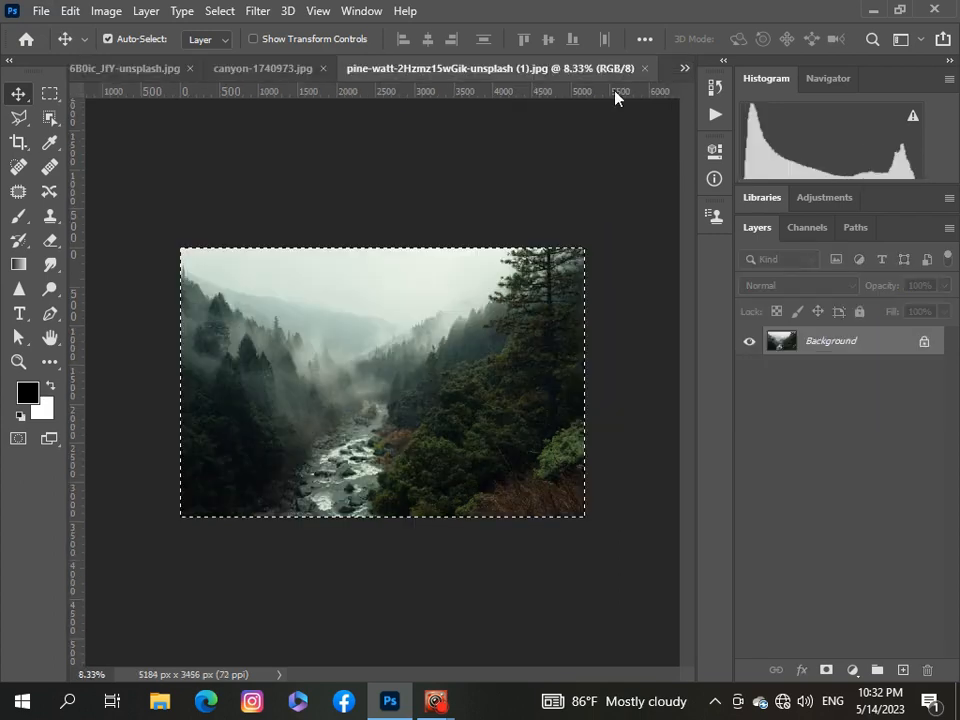
{"action": "left_click", "coordinate": [684, 68]}
{"action": "left_click", "coordinate": [641, 97]}
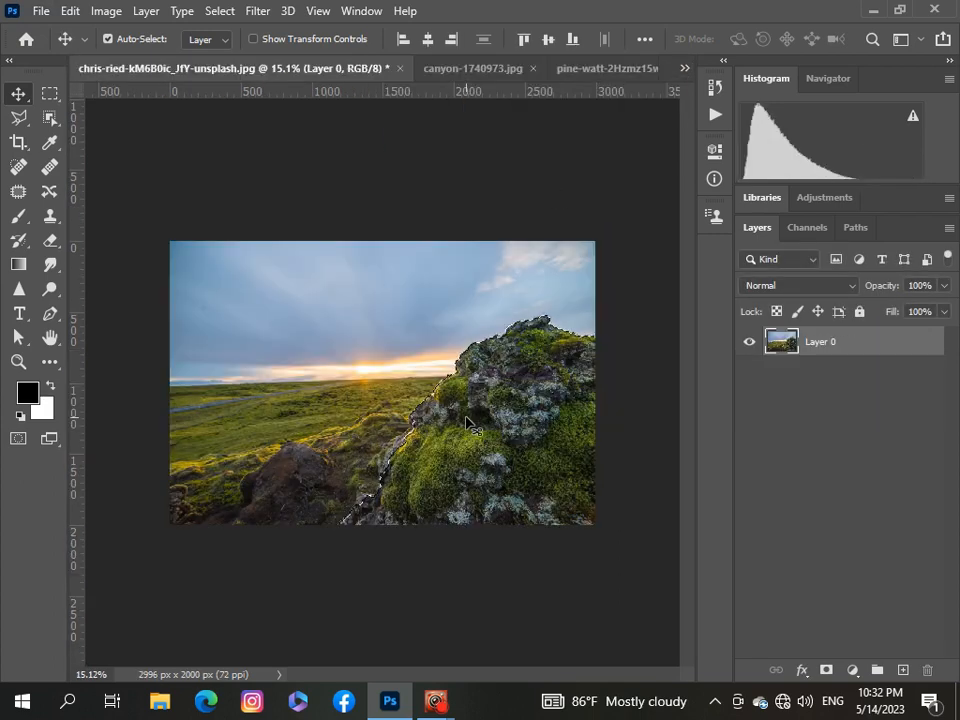
{"action": "left_click", "coordinate": [684, 69]}
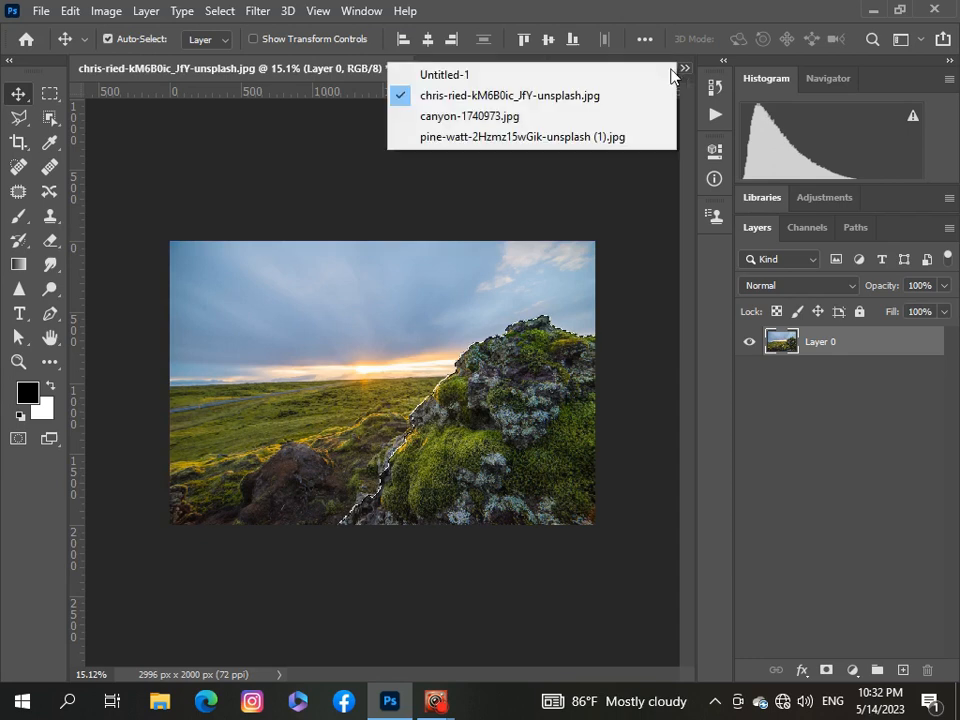
{"action": "left_click", "coordinate": [444, 74]}
{"action": "left_click_drag", "start_coordinate": [503, 399], "coordinate": [503, 399]}
Step: Scale the pasted mossy rock to about 37.16% and move it to the lower-right corner of the forest image
{"action": "key", "text": "ctrl+t"}
{"action": "scroll", "coordinate": [503, 399], "scroll_direction": "down", "scroll_amount": 8}
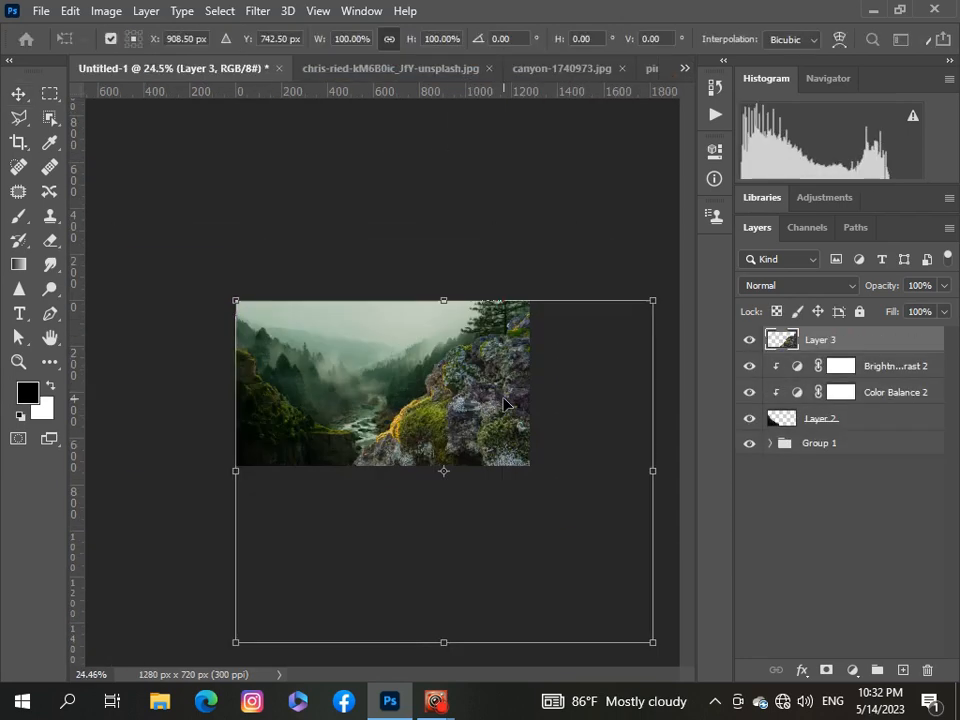
{"action": "left_click_drag", "start_coordinate": [605, 597], "coordinate": [403, 430]}
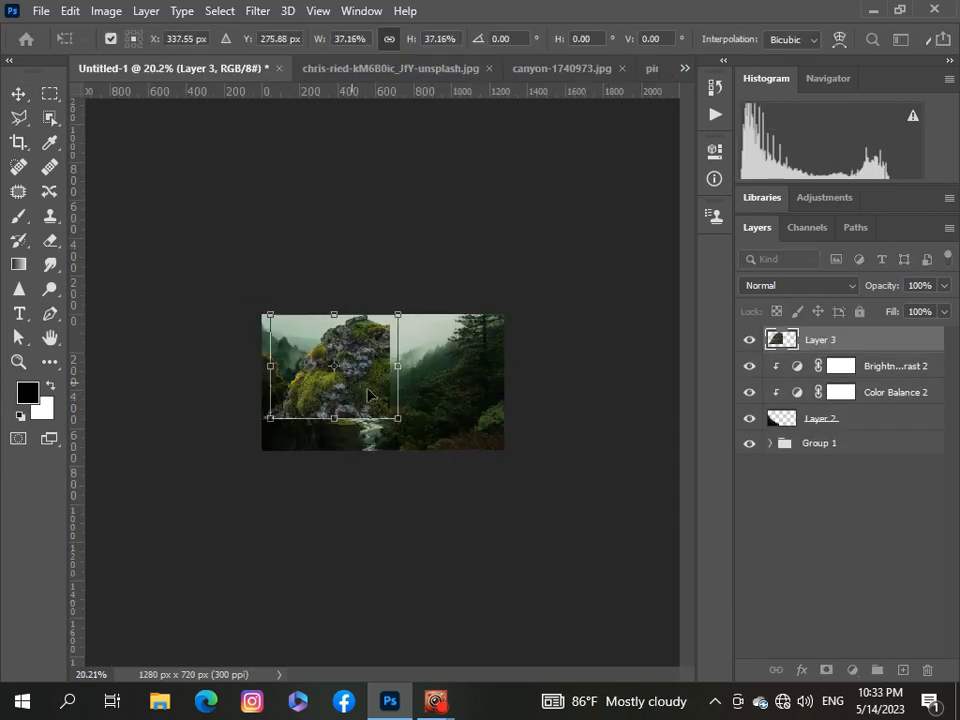
{"action": "left_click_drag", "start_coordinate": [353, 391], "coordinate": [466, 437]}
{"action": "scroll", "coordinate": [466, 437], "scroll_direction": "up", "scroll_amount": 6}
{"action": "left_click_drag", "start_coordinate": [528, 517], "coordinate": [532, 476]}
{"action": "scroll", "coordinate": [532, 476], "scroll_direction": "down", "scroll_amount": 1}
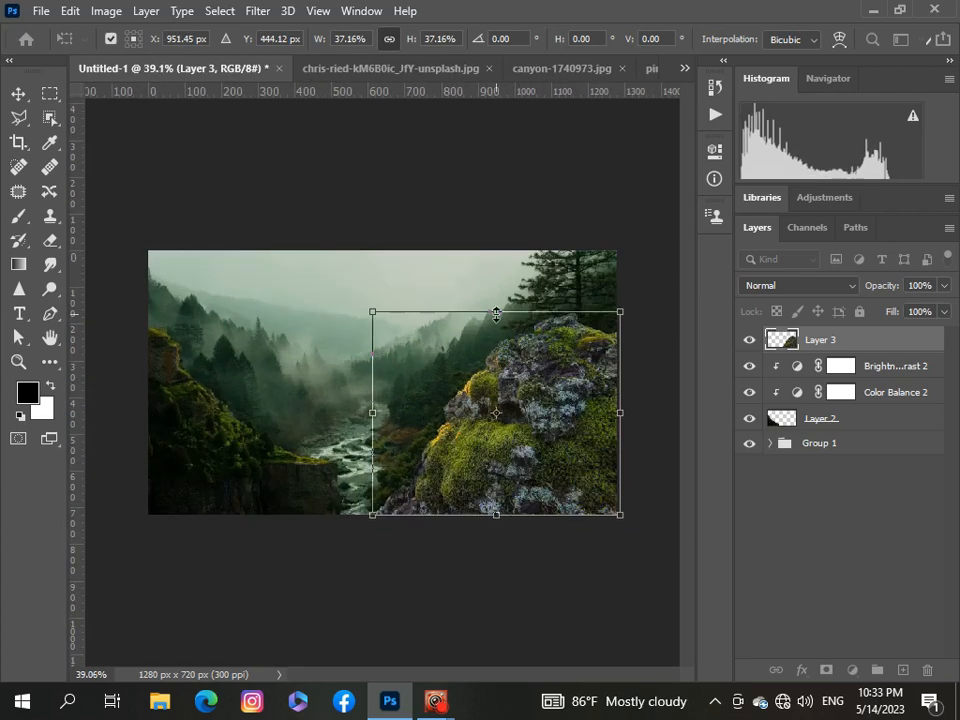
Step: Shrink the mossy rock further, fit it against the image's right and bottom edges, and apply the transform
{"action": "left_click_drag", "start_coordinate": [495, 311], "coordinate": [496, 360]}
{"action": "left_click_drag", "start_coordinate": [543, 460], "coordinate": [570, 460]}
{"action": "left_click_drag", "start_coordinate": [429, 361], "coordinate": [420, 353]}
{"action": "key", "text": "Return"}
Step: Warp the mossy rock by pulling its left corners and edge outward and bulging its top and right edges, then apply it
{"action": "left_click", "coordinate": [889, 341]}
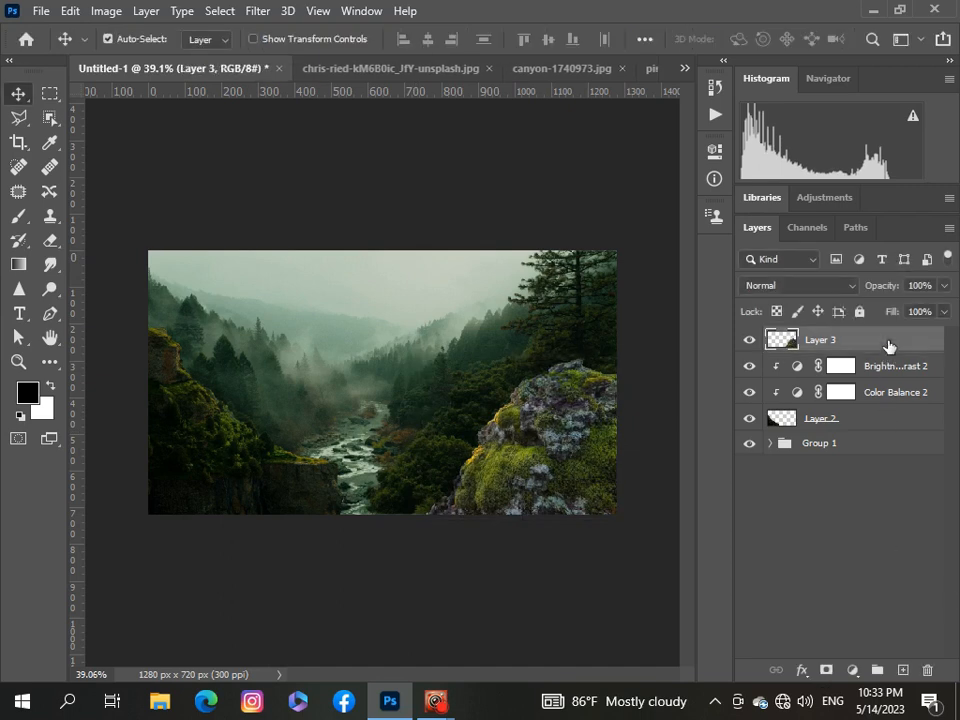
{"action": "key", "text": "ctrl+t"}
{"action": "right_click", "coordinate": [527, 469]}
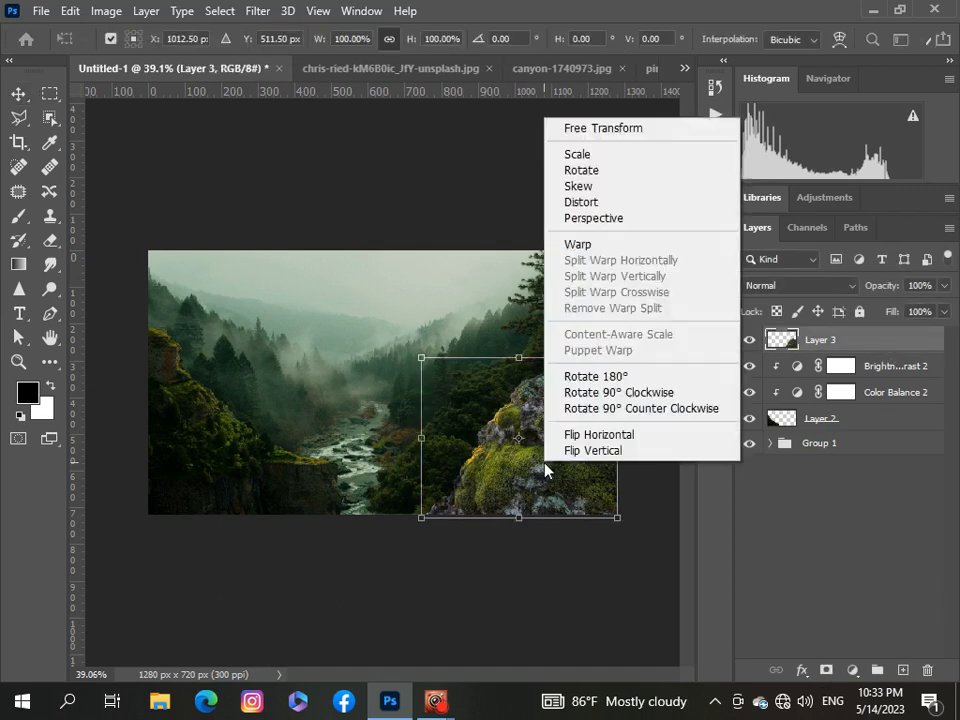
{"action": "left_click", "coordinate": [580, 244]}
{"action": "left_click_drag", "start_coordinate": [422, 520], "coordinate": [401, 524]}
{"action": "left_click_drag", "start_coordinate": [421, 411], "coordinate": [406, 411]}
{"action": "left_click_drag", "start_coordinate": [421, 358], "coordinate": [403, 340]}
{"action": "left_click_drag", "start_coordinate": [551, 358], "coordinate": [562, 342]}
{"action": "left_click_drag", "start_coordinate": [617, 410], "coordinate": [629, 415]}
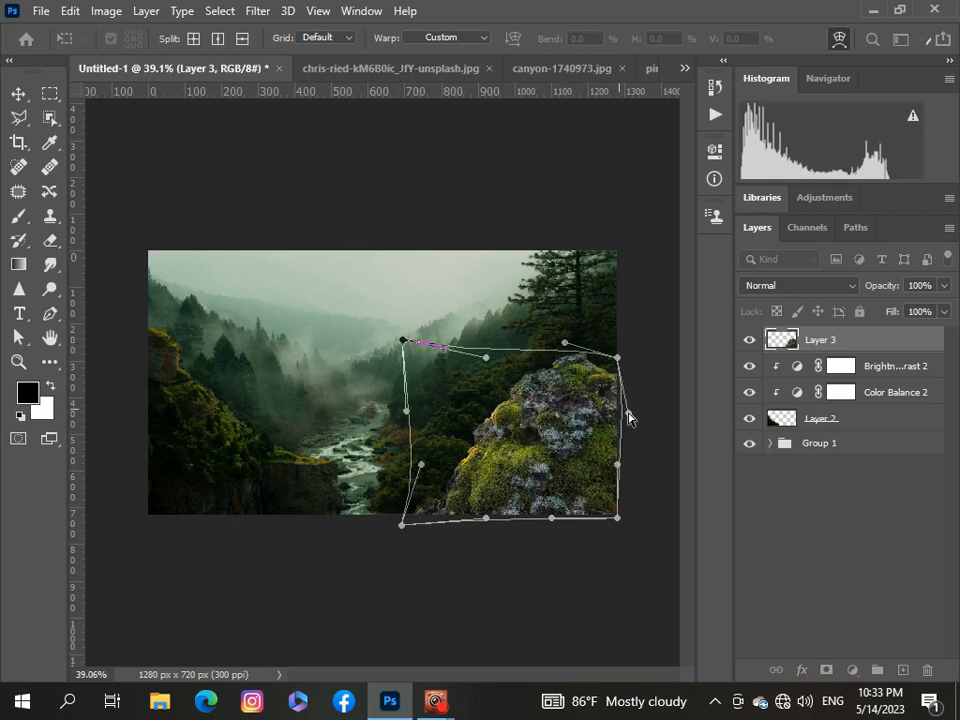
{"action": "left_click", "coordinate": [886, 519]}
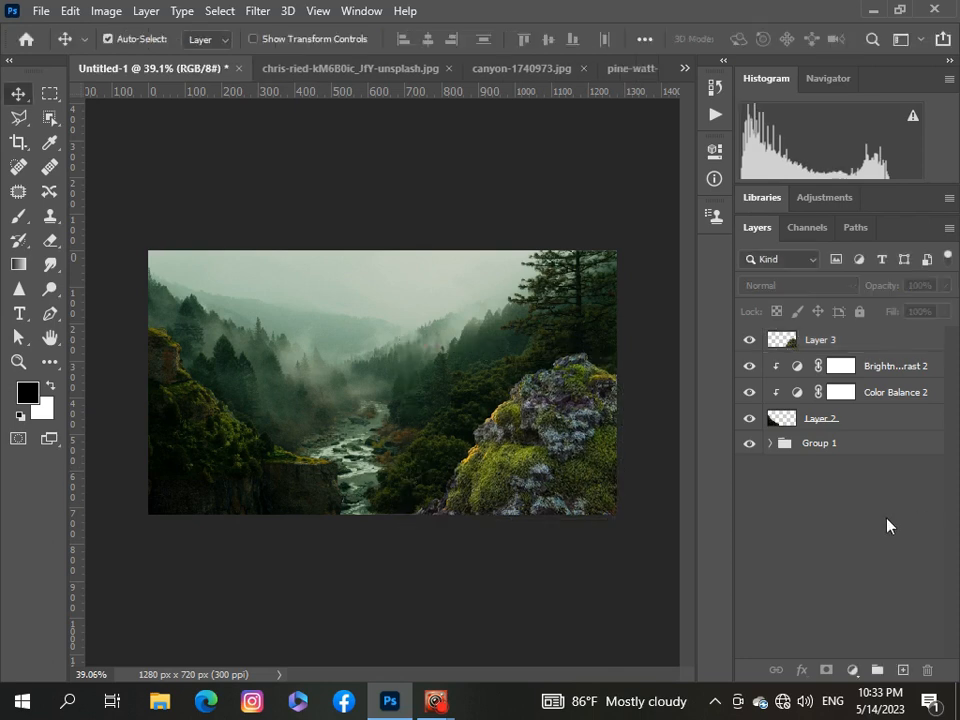
Step: Add a Color Balance adjustment clipped to the mossy rock layer with midtones Magenta–Green set to +22
{"action": "scroll", "coordinate": [631, 524], "scroll_direction": "down", "scroll_amount": 4}
{"action": "scroll", "coordinate": [631, 524], "scroll_direction": "up", "scroll_amount": 5}
{"action": "left_click", "coordinate": [893, 345]}
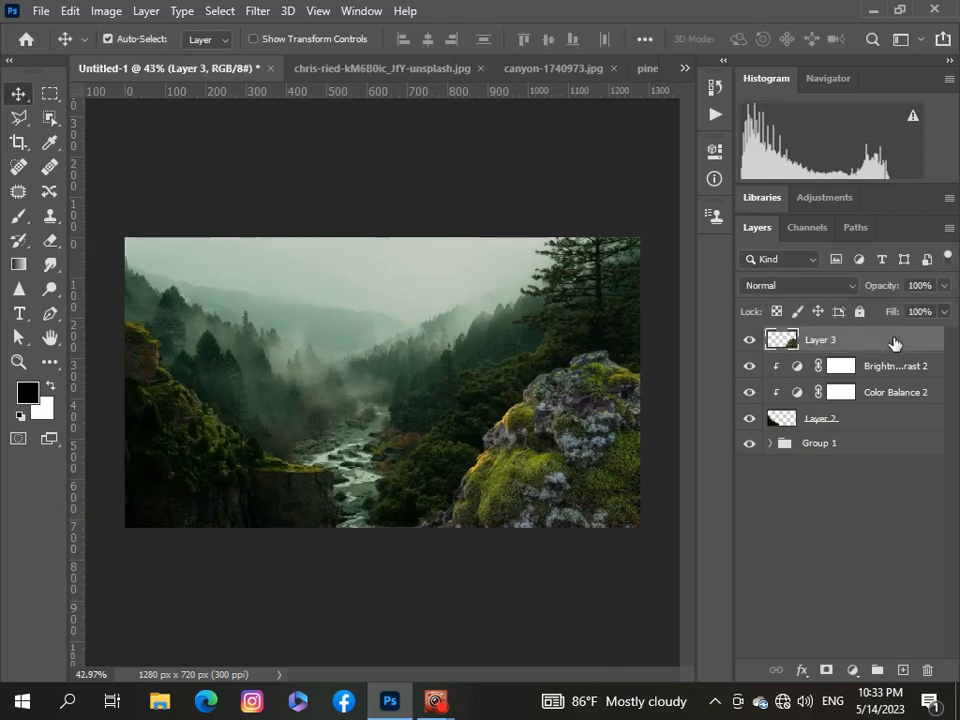
{"action": "left_click", "coordinate": [852, 670]}
{"action": "left_click", "coordinate": [857, 510]}
{"action": "scroll", "coordinate": [300, 450], "scroll_direction": "up", "scroll_amount": 3}
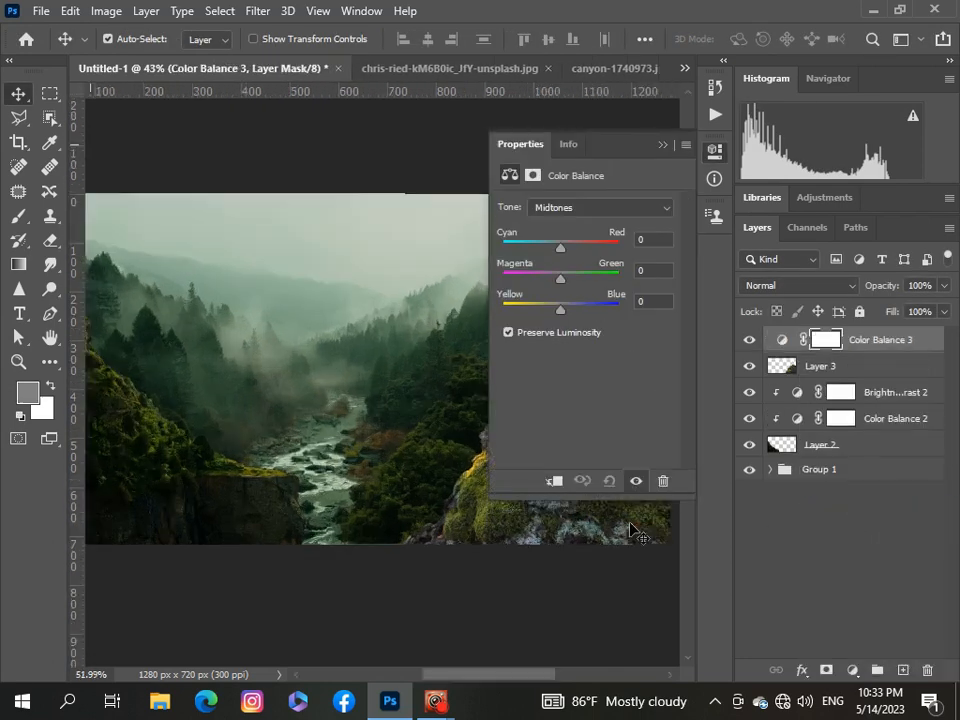
{"action": "left_click_drag", "start_coordinate": [502, 676], "coordinate": [552, 675]}
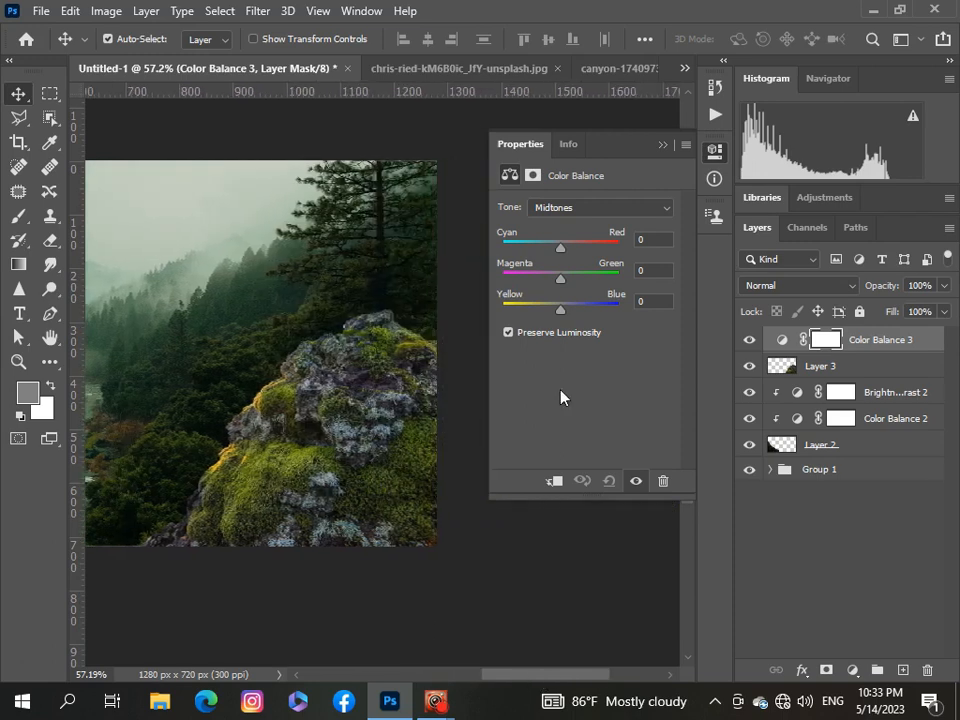
{"action": "mouse_move", "coordinate": [563, 282]}
{"action": "left_mouse_down"}
{"action": "mouse_move", "coordinate": [579, 280]}
{"action": "mouse_move", "coordinate": [560, 288]}
{"action": "mouse_move", "coordinate": [575, 288]}
{"action": "left_mouse_up"}
{"action": "left_click", "coordinate": [554, 481]}
{"action": "scroll", "coordinate": [462, 372], "scroll_direction": "down", "scroll_amount": 2}
{"action": "scroll", "coordinate": [462, 376], "scroll_direction": "up", "scroll_amount": 1}
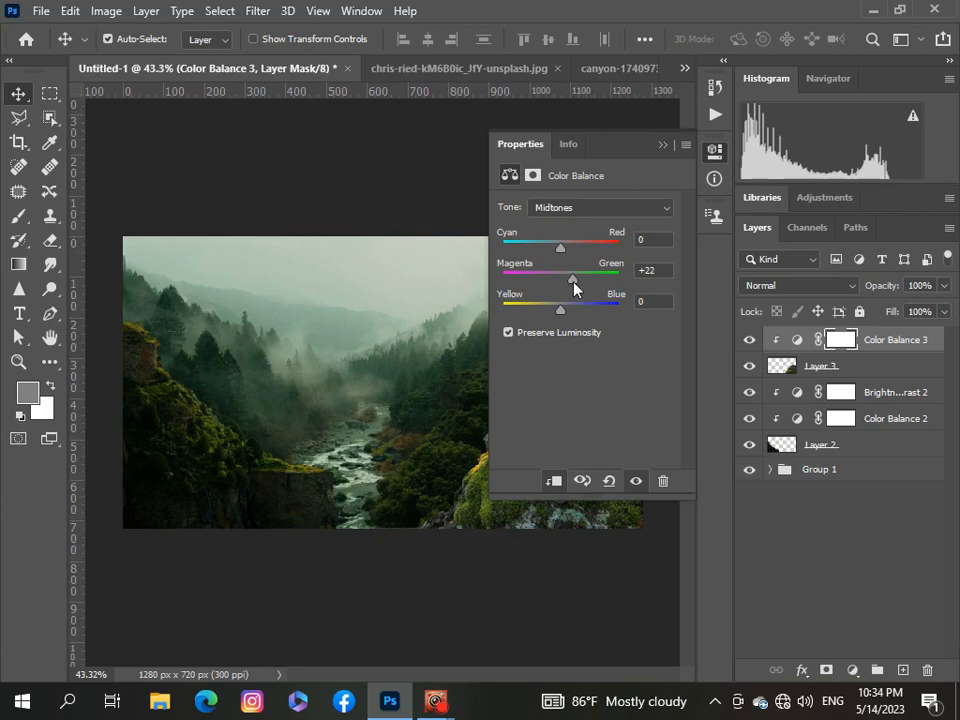
{"action": "left_click", "coordinate": [660, 146]}
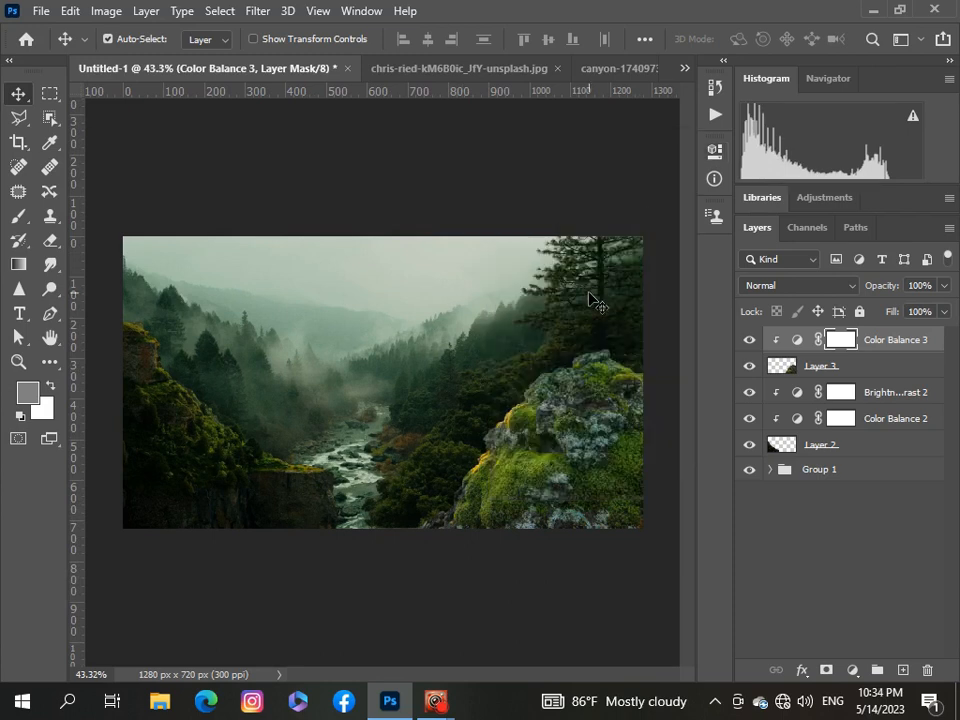
Step: Add a Brightness/Contrast adjustment clipped to the mossy rock layer with brightness -41 and contrast 17
{"action": "left_click", "coordinate": [852, 670]}
{"action": "left_click", "coordinate": [846, 399]}
{"action": "scroll", "coordinate": [441, 677], "scroll_direction": "up", "scroll_amount": 1}
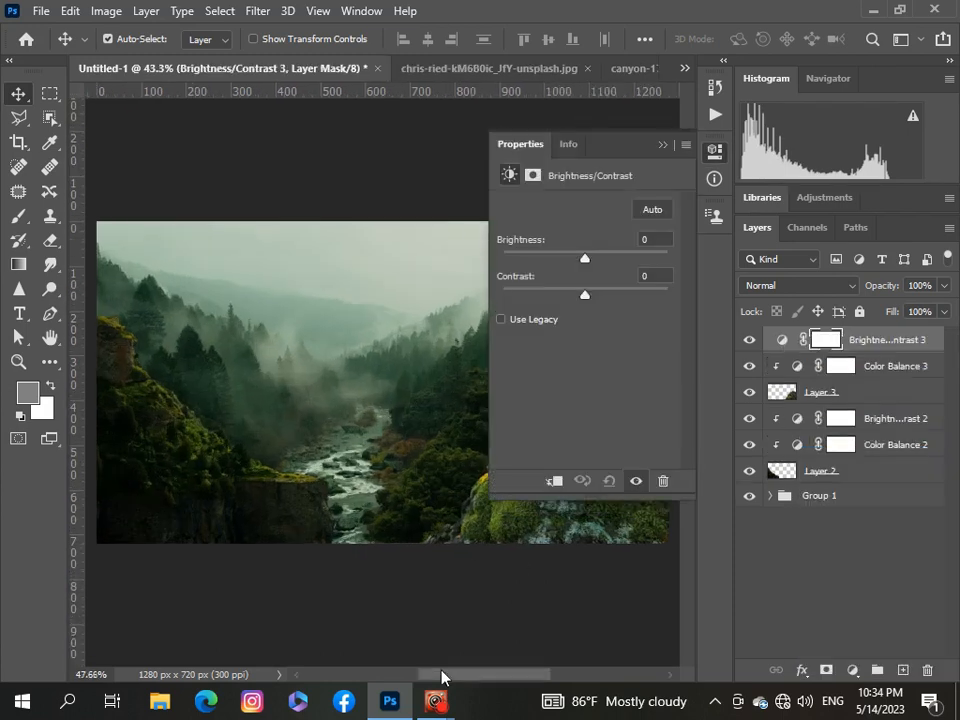
{"action": "scroll", "coordinate": [441, 677], "scroll_direction": "up", "scroll_amount": 1}
{"action": "left_click_drag", "start_coordinate": [422, 681], "coordinate": [520, 681]}
{"action": "left_click", "coordinate": [555, 481]}
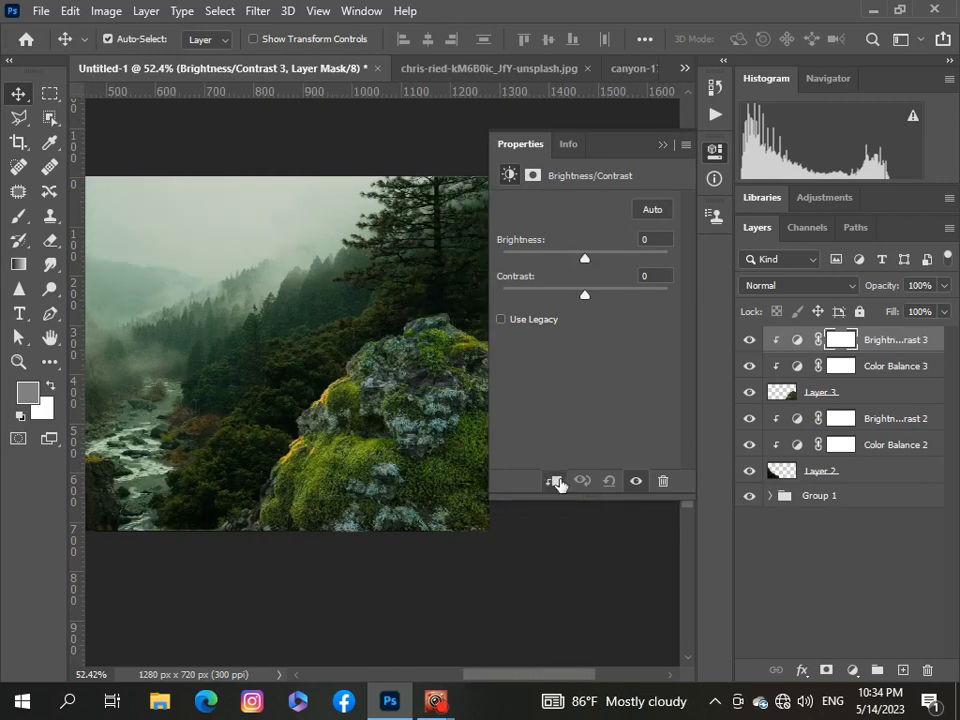
{"action": "left_click_drag", "start_coordinate": [585, 259], "coordinate": [600, 298]}
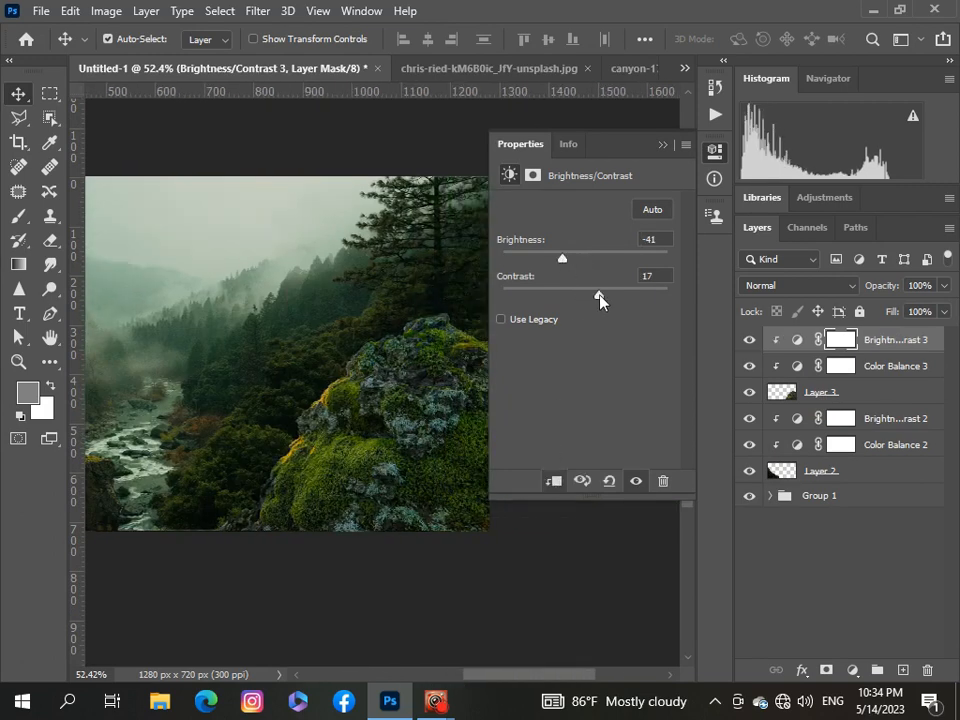
{"action": "scroll", "coordinate": [600, 300], "scroll_direction": "down", "scroll_amount": 1}
{"action": "left_click", "coordinate": [661, 146]}
Step: Examine at different magnifications how the cliff and mossy rock blend with the misty river forest
{"action": "scroll", "coordinate": [478, 312], "scroll_direction": "down", "scroll_amount": 4}
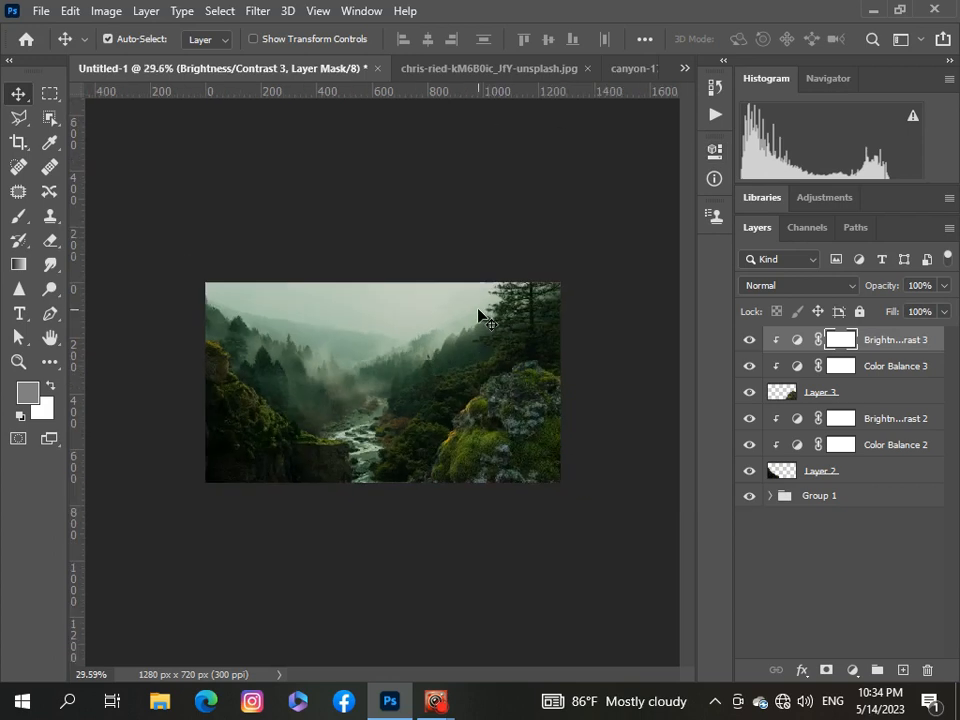
{"action": "scroll", "coordinate": [478, 312], "scroll_direction": "up", "scroll_amount": 4}
{"action": "scroll", "coordinate": [478, 312], "scroll_direction": "down", "scroll_amount": 2}
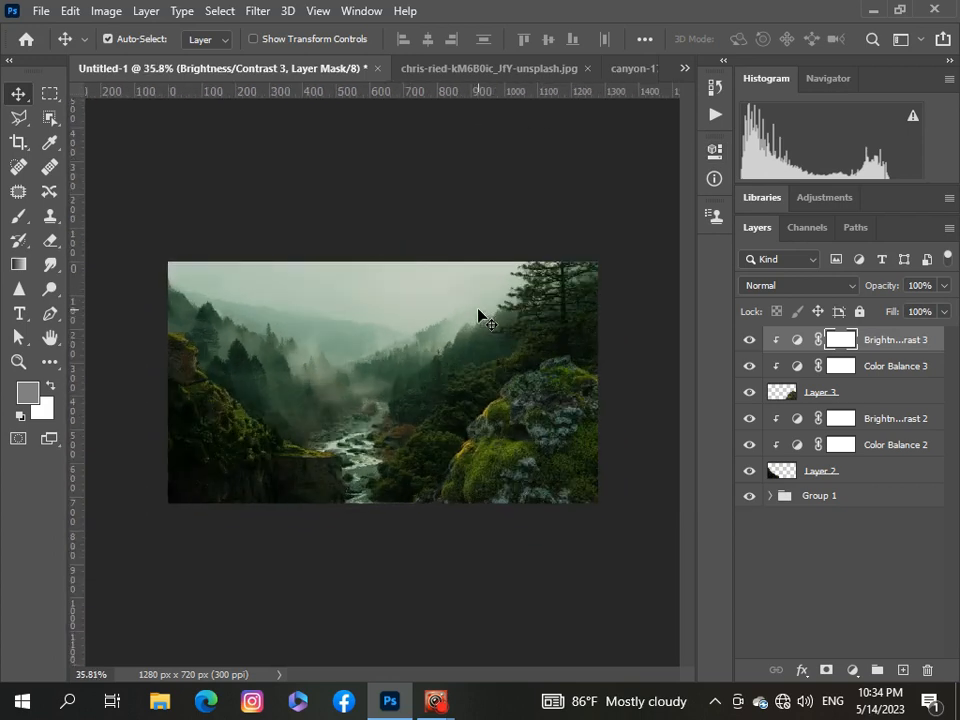
{"action": "scroll", "coordinate": [478, 312], "scroll_direction": "up", "scroll_amount": 2}
{"action": "scroll", "coordinate": [478, 312], "scroll_direction": "down", "scroll_amount": 1}
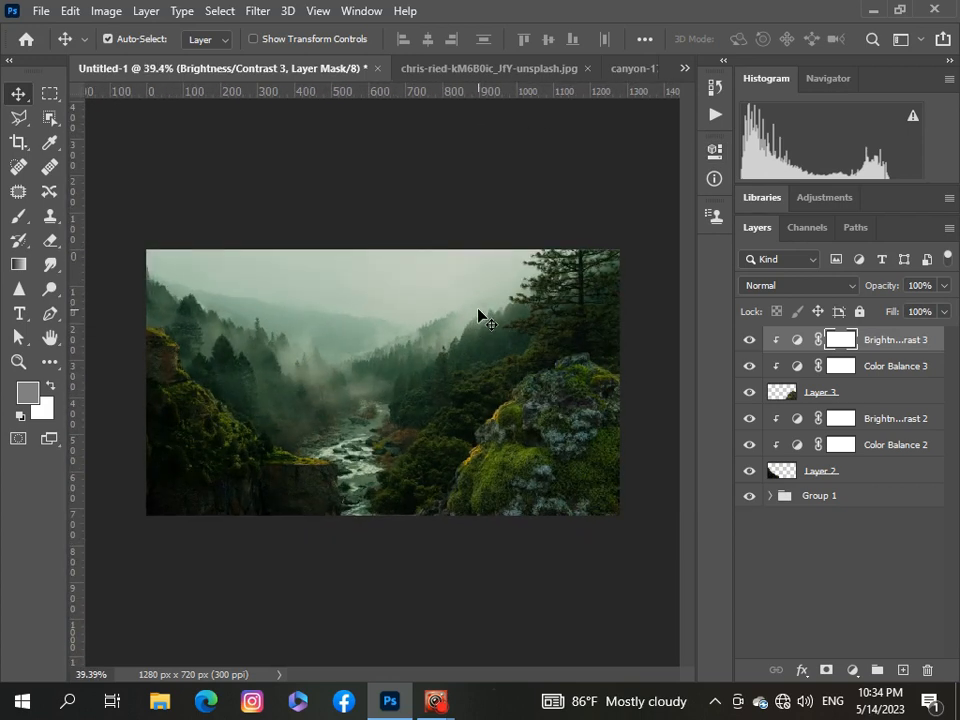
{"action": "scroll", "coordinate": [480, 316], "scroll_direction": "up", "scroll_amount": 1}
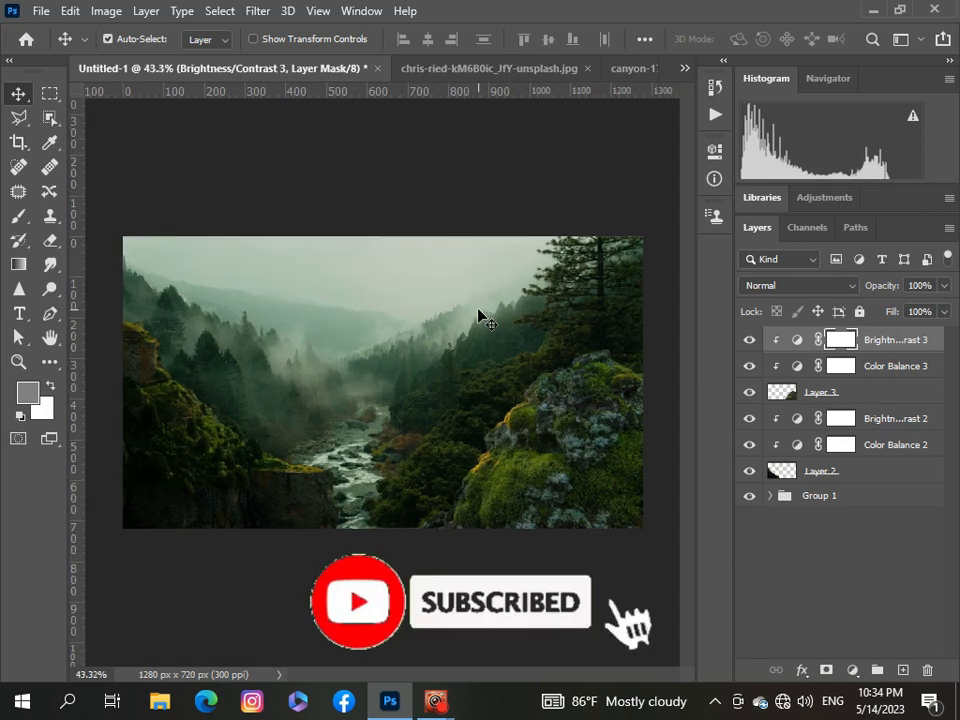
{"action": "scroll", "coordinate": [480, 316], "scroll_direction": "down", "scroll_amount": 2}
{"action": "scroll", "coordinate": [480, 316], "scroll_direction": "up", "scroll_amount": 2}
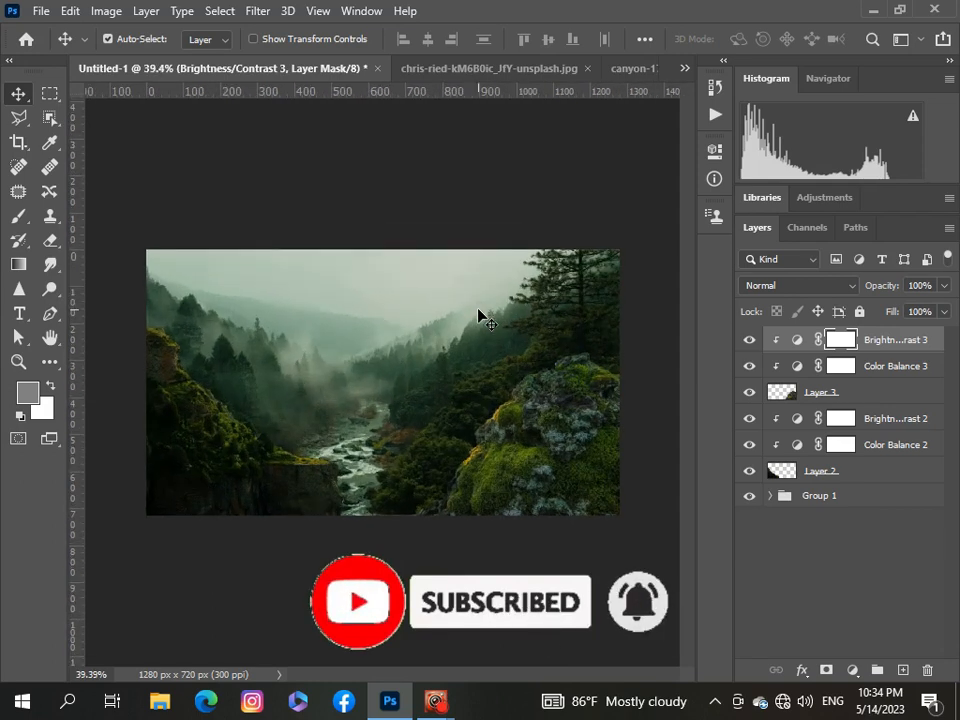
{"action": "scroll", "coordinate": [478, 312], "scroll_direction": "up", "scroll_amount": 1}
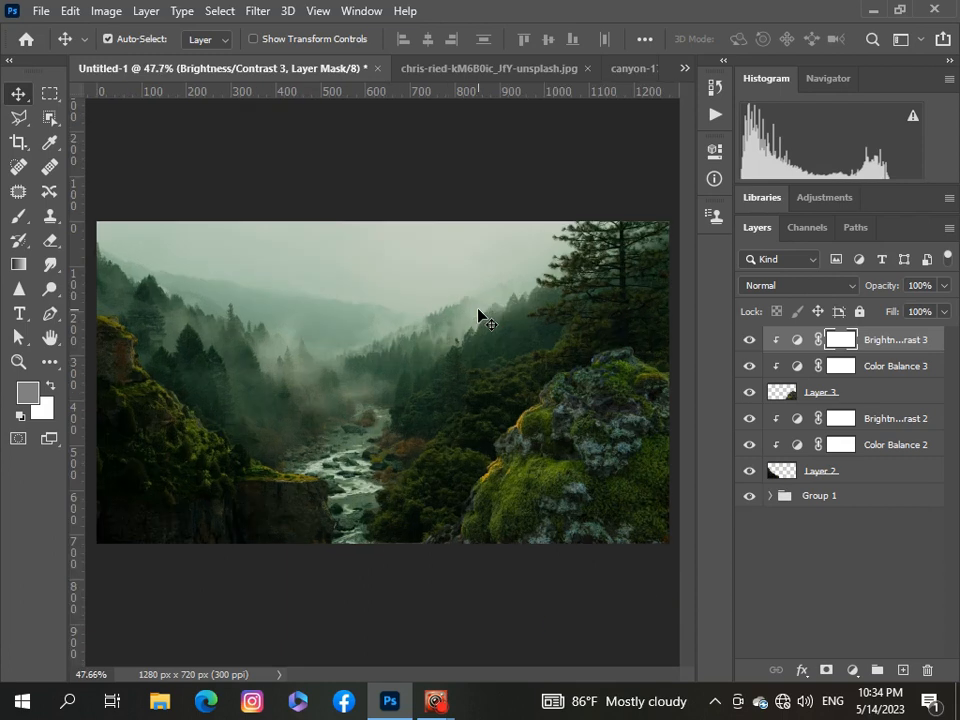
{"action": "scroll", "coordinate": [479, 314], "scroll_direction": "down", "scroll_amount": 1}
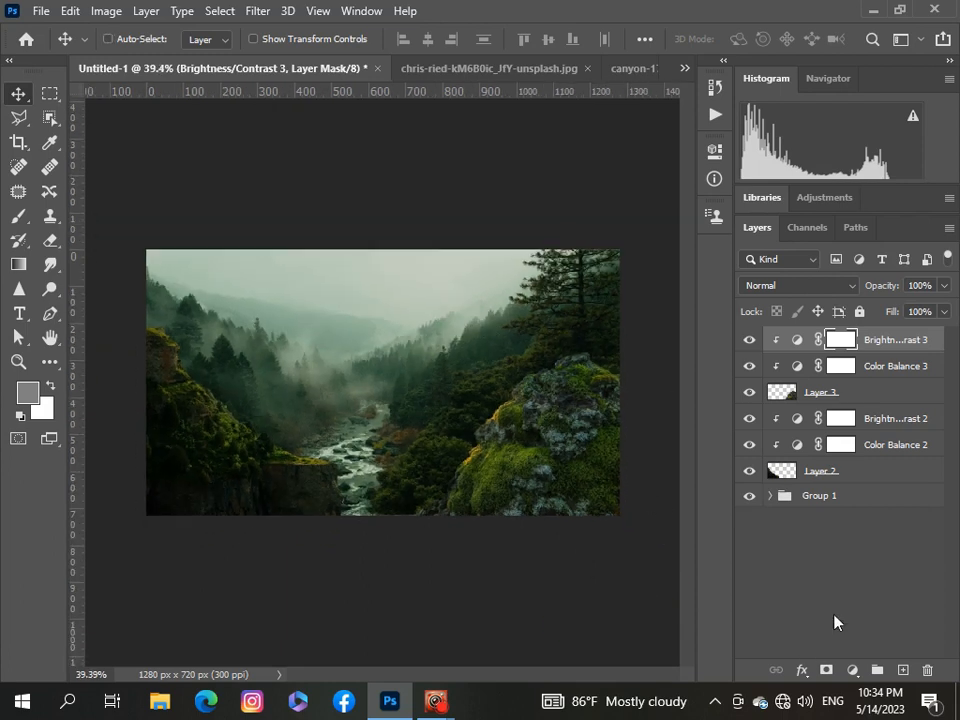
Step: Group the cliff and mossy rock layers together with all their clipped adjustments
{"action": "left_click", "coordinate": [919, 371], "text": "ctrl"}
{"action": "left_click", "coordinate": [916, 393], "text": "ctrl"}
{"action": "left_click", "coordinate": [910, 418], "text": "ctrl"}
{"action": "left_click", "coordinate": [906, 446], "text": "ctrl"}
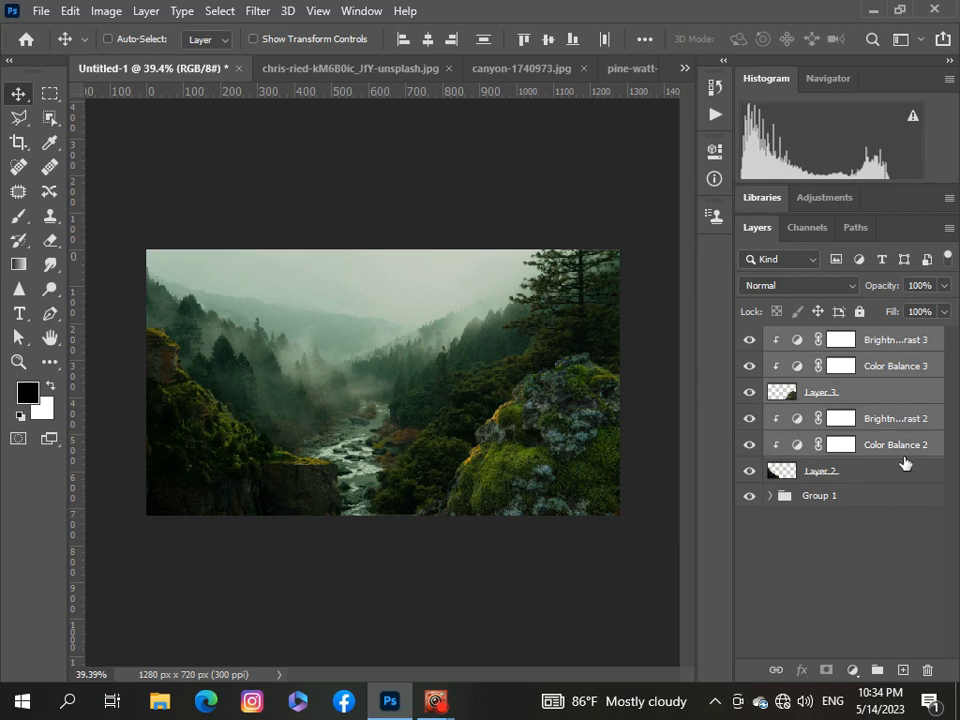
{"action": "left_click", "coordinate": [902, 471], "text": "ctrl"}
{"action": "key", "text": "ctrl+g"}
{"action": "scroll", "coordinate": [439, 484], "scroll_direction": "up", "scroll_amount": 1}
{"action": "scroll", "coordinate": [184, 326], "scroll_direction": "down", "scroll_amount": 1}
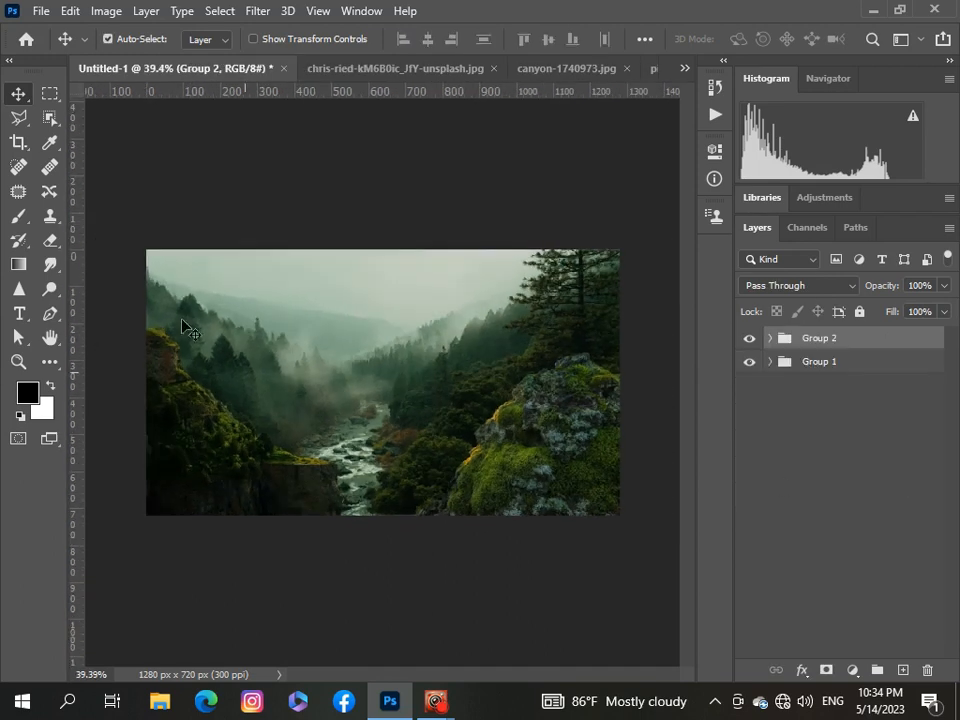
Step: Open the gorilla cutout image kindpng_998641 as a new document
{"action": "left_click", "coordinate": [40, 11]}
{"action": "left_click", "coordinate": [47, 47]}
{"action": "scroll", "coordinate": [272, 212], "scroll_direction": "down", "scroll_amount": 2}
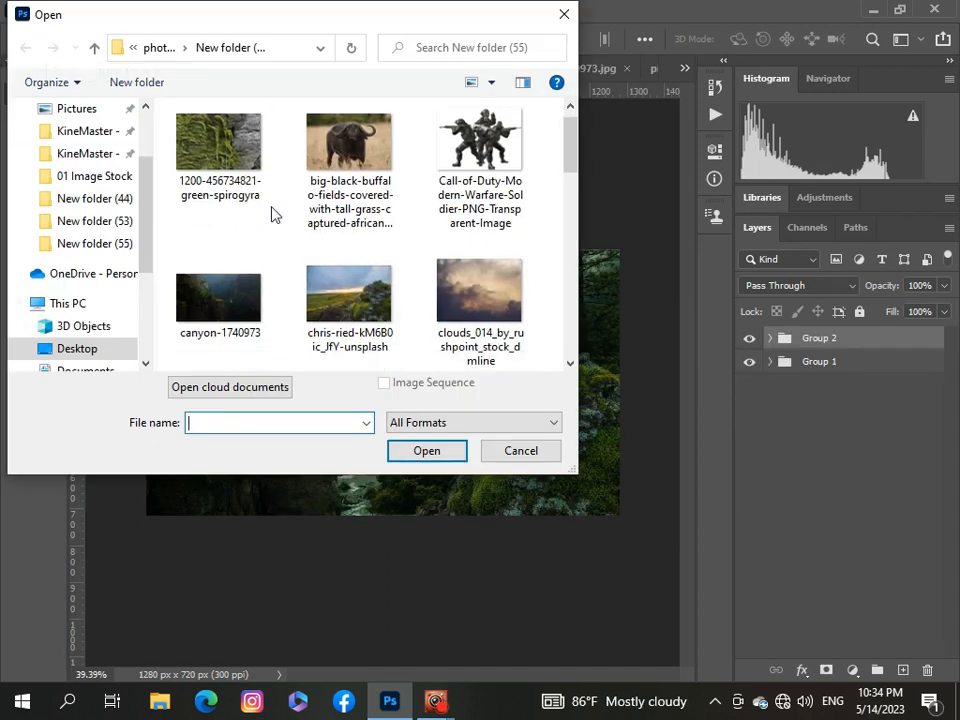
{"action": "scroll", "coordinate": [275, 215], "scroll_direction": "down", "scroll_amount": 3}
{"action": "left_click", "coordinate": [332, 208]}
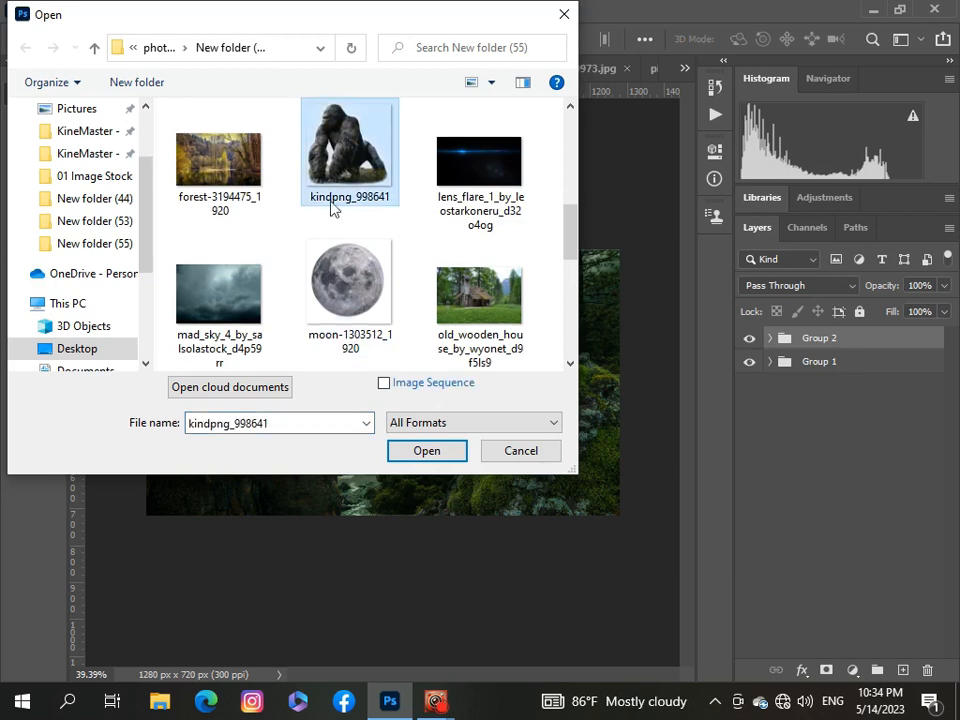
{"action": "left_click", "coordinate": [424, 452]}
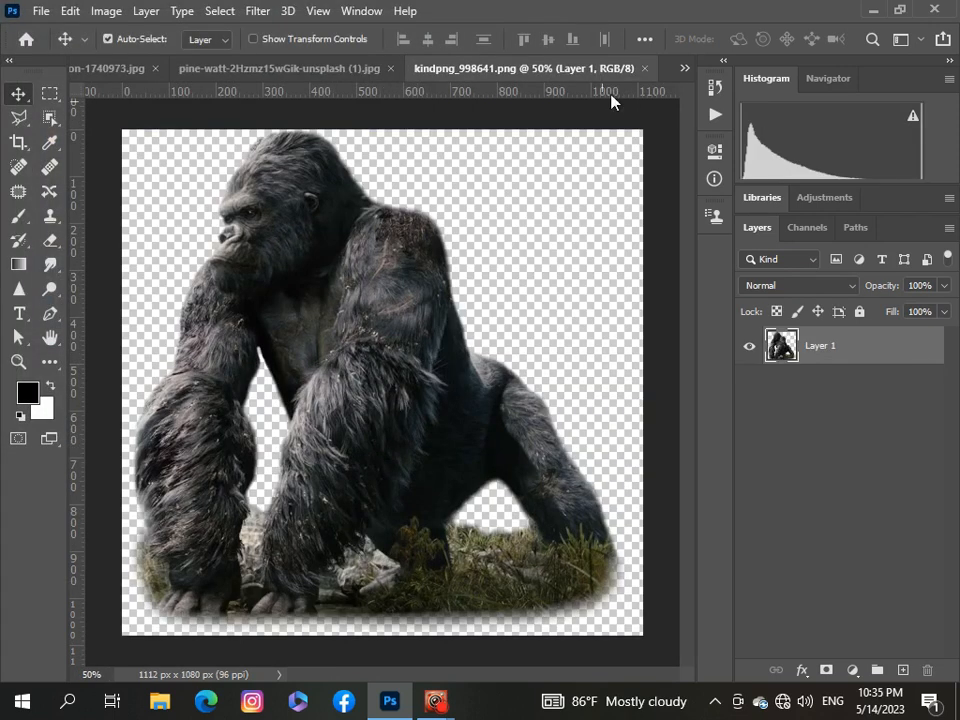
Step: Return to the Untitled-1 composite and flip the misty river photo layer horizontally
{"action": "left_click", "coordinate": [684, 67]}
{"action": "left_click", "coordinate": [643, 84]}
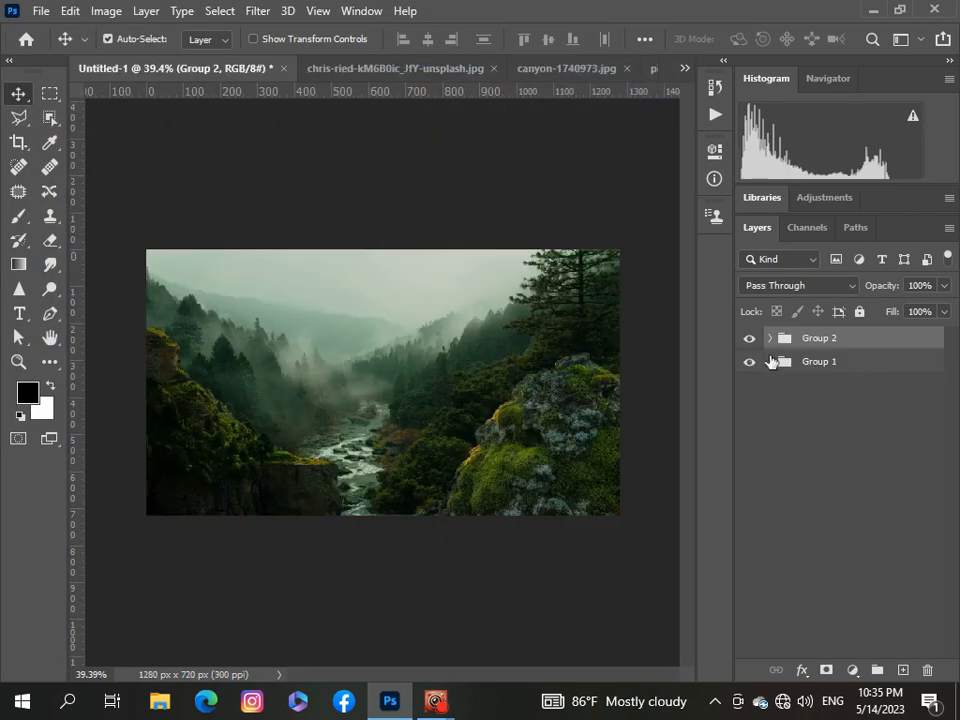
{"action": "left_click", "coordinate": [769, 361]}
{"action": "left_click", "coordinate": [800, 472]}
{"action": "key", "text": "ctrl+t"}
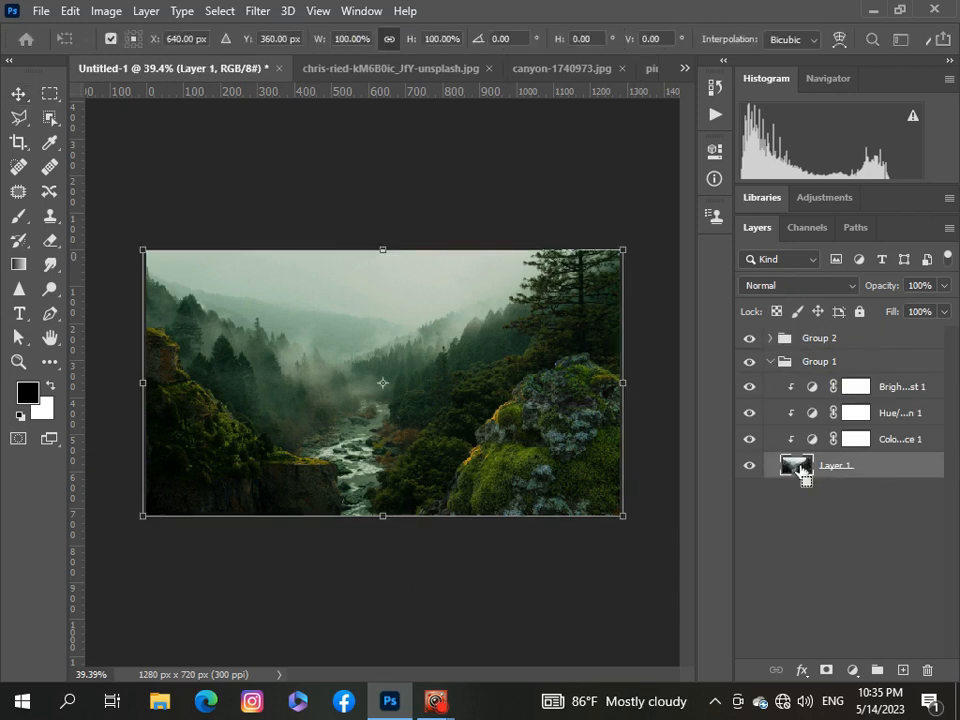
{"action": "right_click", "coordinate": [408, 370]}
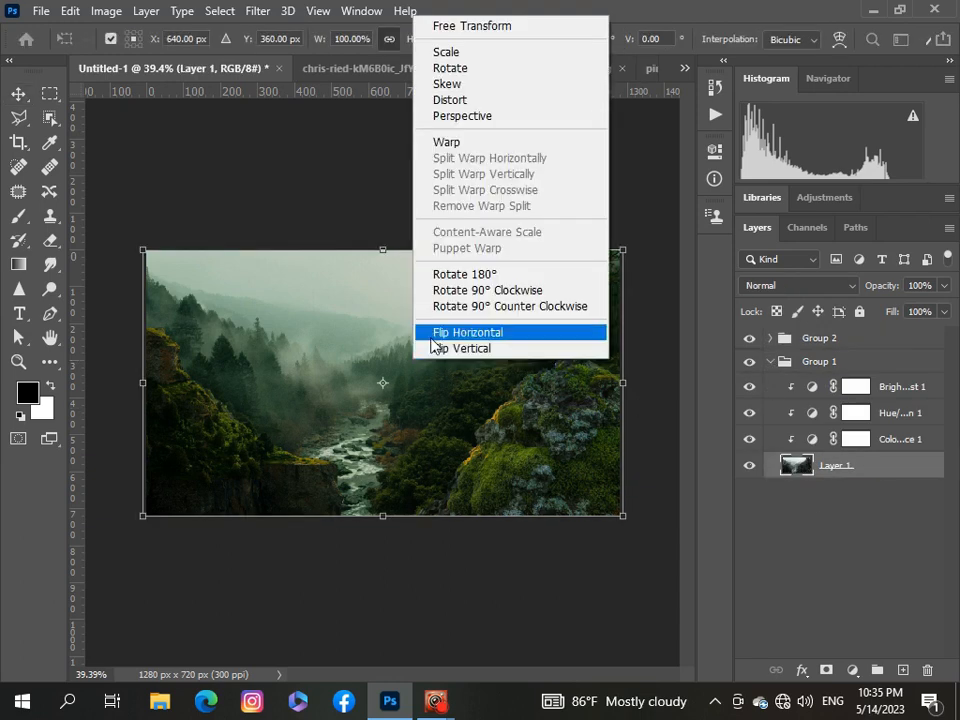
{"action": "left_click", "coordinate": [430, 340]}
{"action": "left_click", "coordinate": [778, 491]}
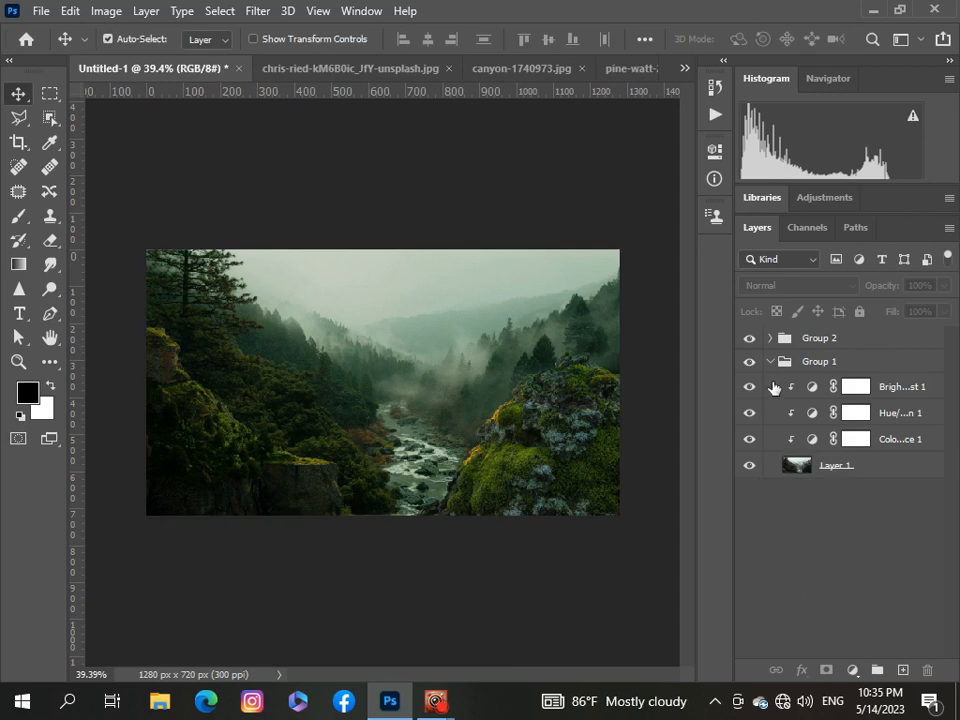
{"action": "left_click", "coordinate": [765, 362]}
{"action": "left_click", "coordinate": [769, 363]}
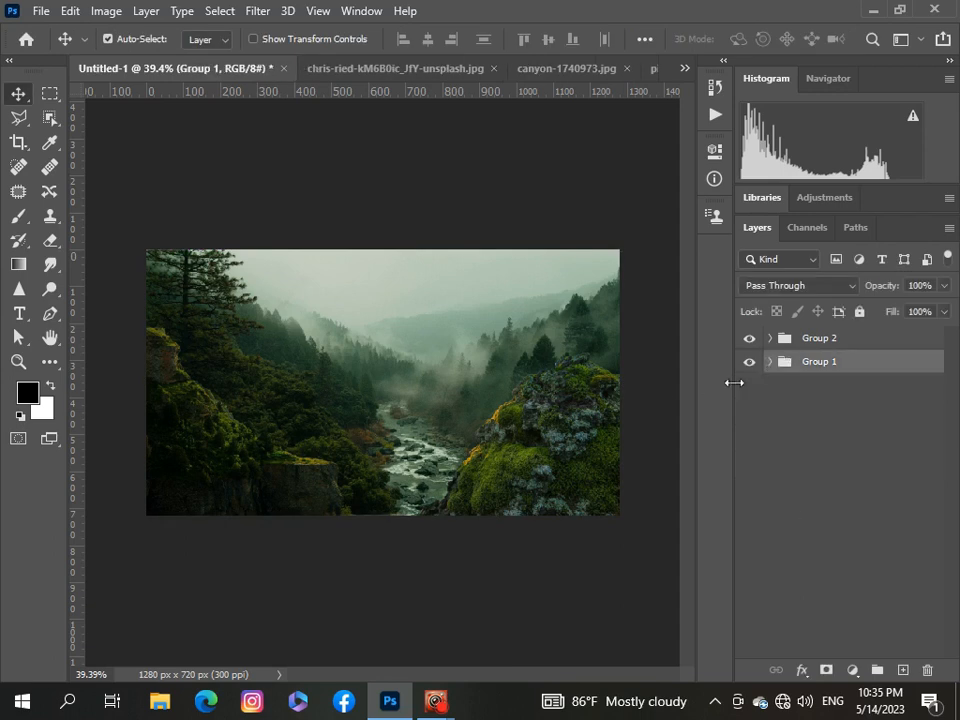
{"action": "scroll", "coordinate": [345, 470], "scroll_direction": "up", "scroll_amount": 1}
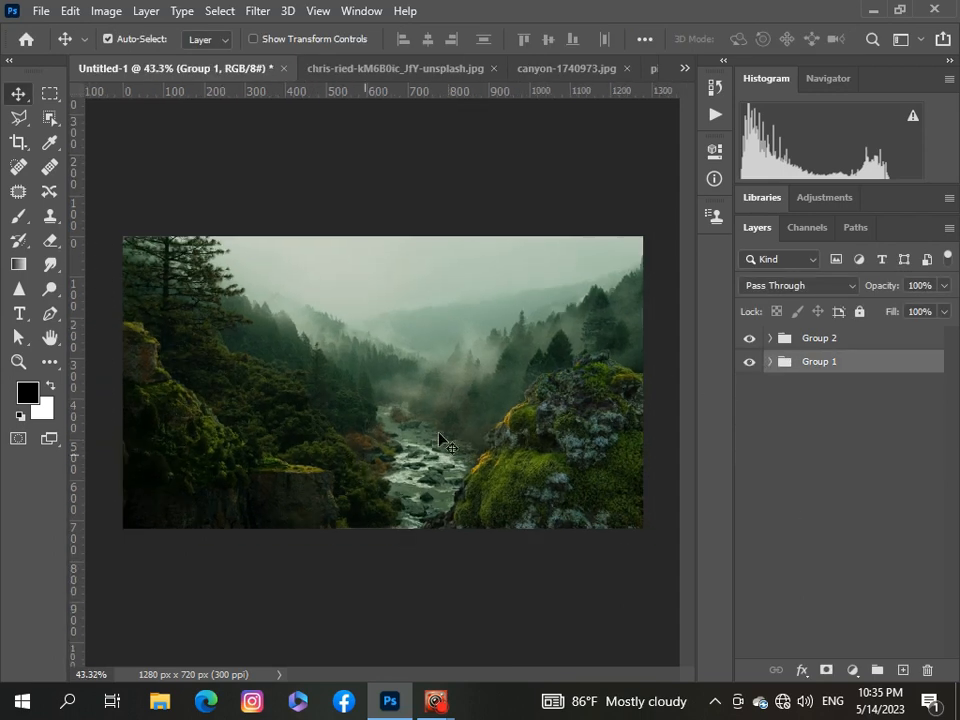
{"action": "key", "text": "ctrl+v"}
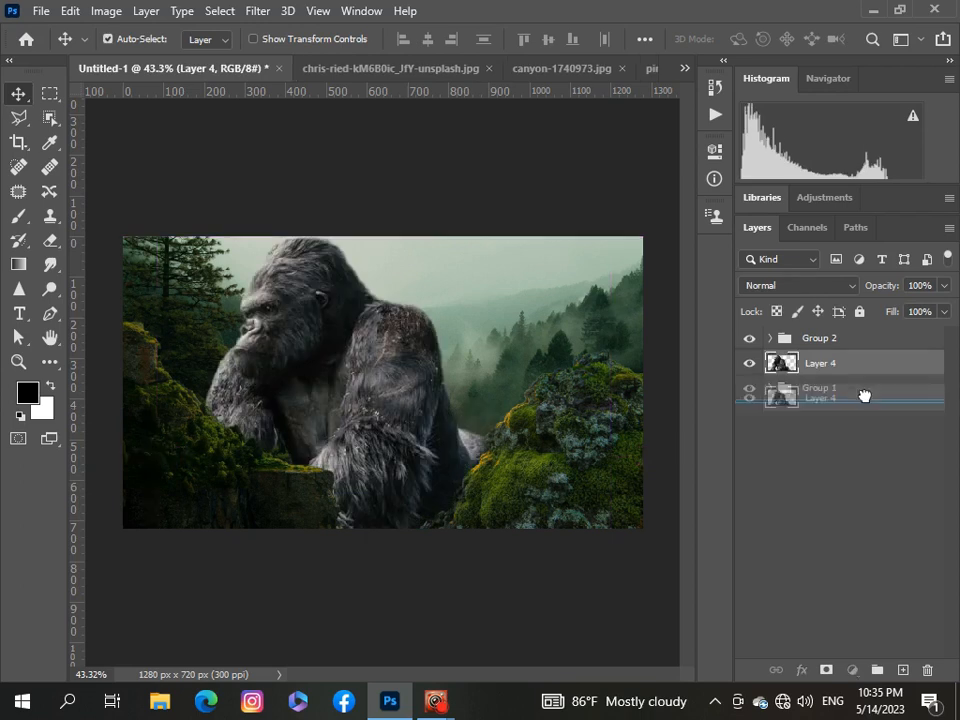
{"action": "left_click_drag", "start_coordinate": [864, 397], "coordinate": [867, 364]}
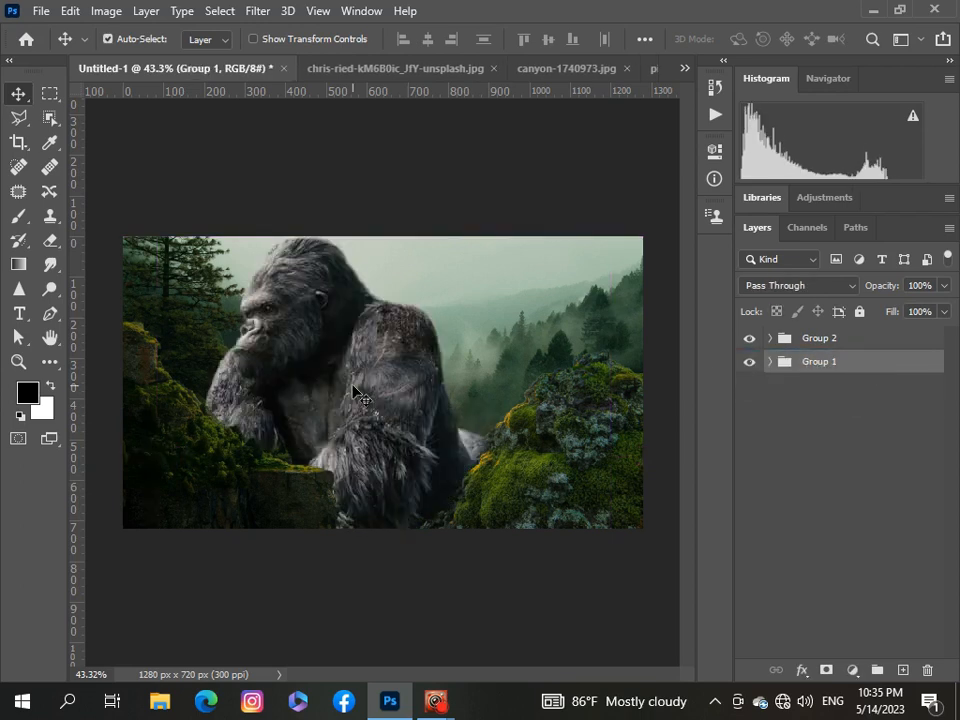
{"action": "key", "text": "ctrl+t"}
{"action": "key", "text": "ctrl+0"}
{"action": "mouse_move", "coordinate": [232, 300]}
{"action": "left_mouse_down"}
{"action": "mouse_move", "coordinate": [342, 390]}
{"action": "mouse_move", "coordinate": [231, 296]}
{"action": "left_mouse_up"}
{"action": "key", "text": "Return"}
{"action": "left_click", "coordinate": [769, 361]}
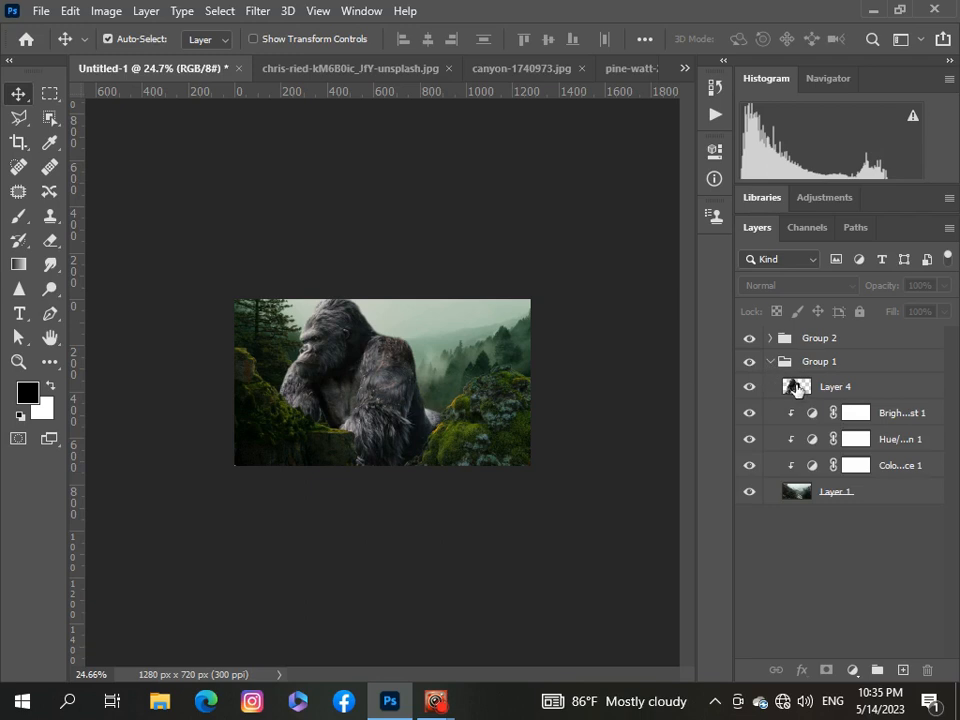
{"action": "left_click", "coordinate": [805, 388]}
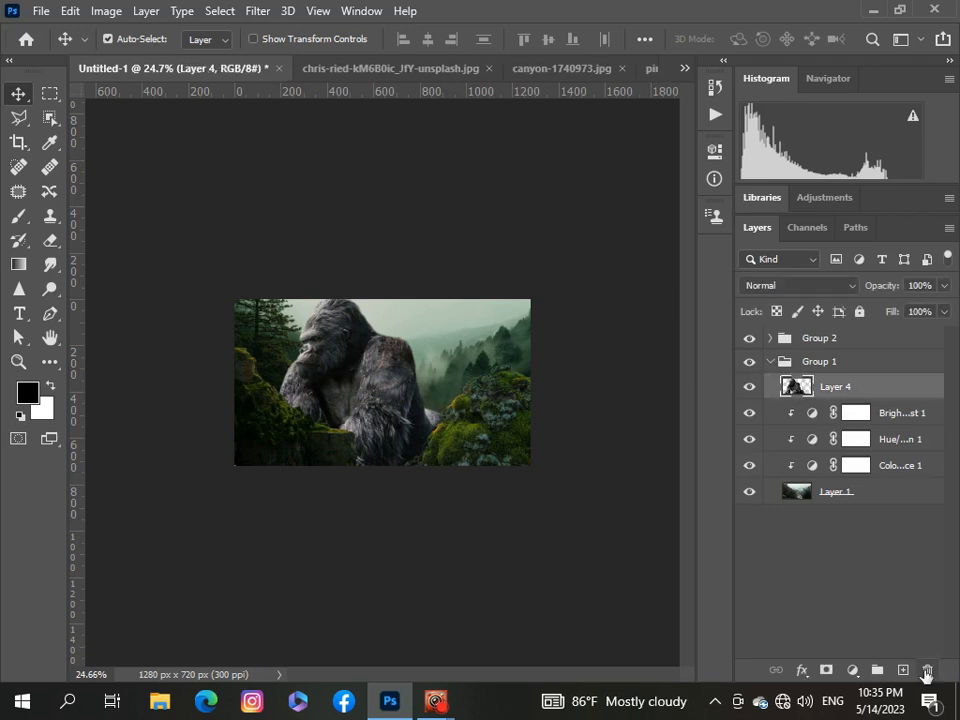
{"action": "left_click", "coordinate": [927, 670]}
{"action": "left_click", "coordinate": [388, 278]}
{"action": "left_click", "coordinate": [769, 362]}
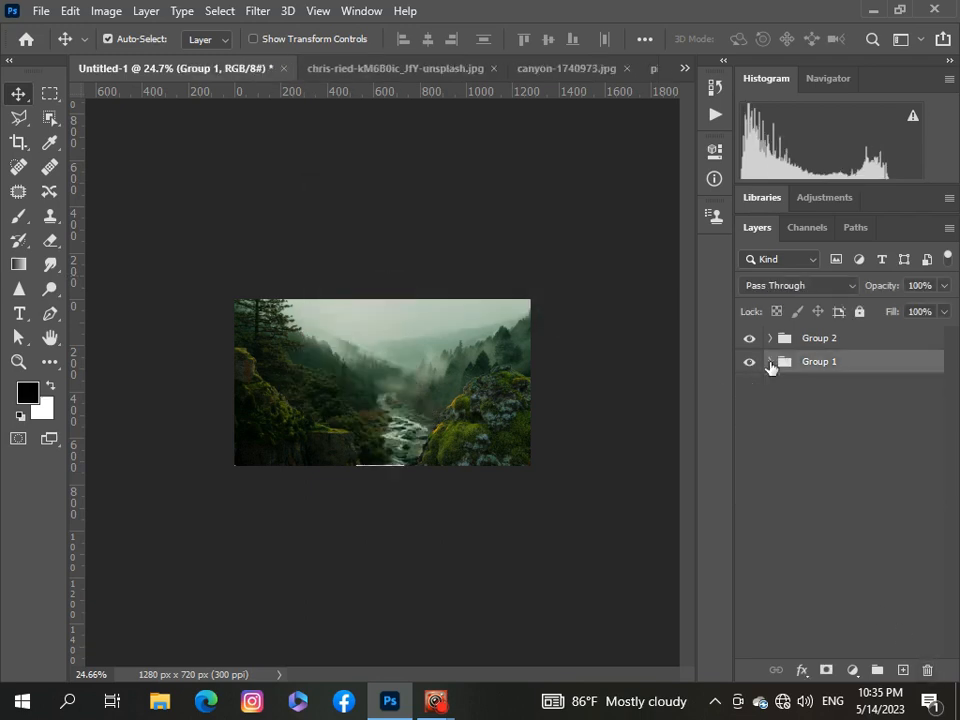
Step: Paste the gorilla as a new layer between the background group and the cliff and rock group
{"action": "scroll", "coordinate": [284, 370], "scroll_direction": "up", "scroll_amount": 4}
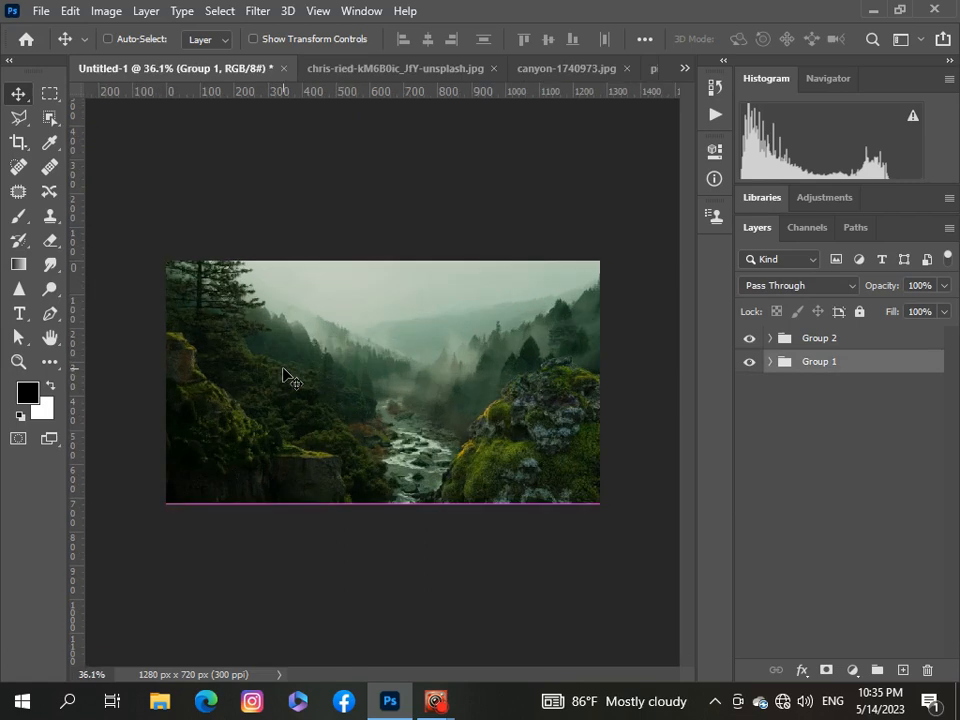
{"action": "key", "text": "ctrl+v"}
{"action": "mouse_move", "coordinate": [883, 361]}
{"action": "left_mouse_down"}
{"action": "mouse_move", "coordinate": [887, 401]}
{"action": "mouse_move", "coordinate": [885, 369]}
{"action": "left_mouse_up"}
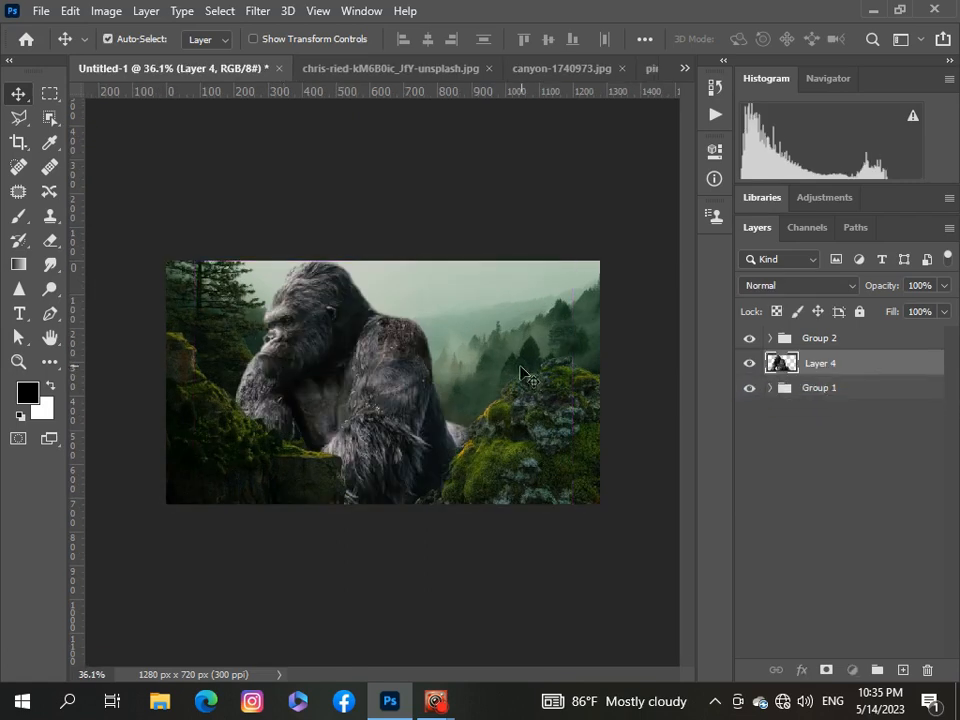
{"action": "left_click_drag", "start_coordinate": [530, 372], "coordinate": [519, 372]}
Step: Scale the gorilla to about 52% and place it over the river, partly behind the mossy rock
{"action": "key", "text": "ctrl+t"}
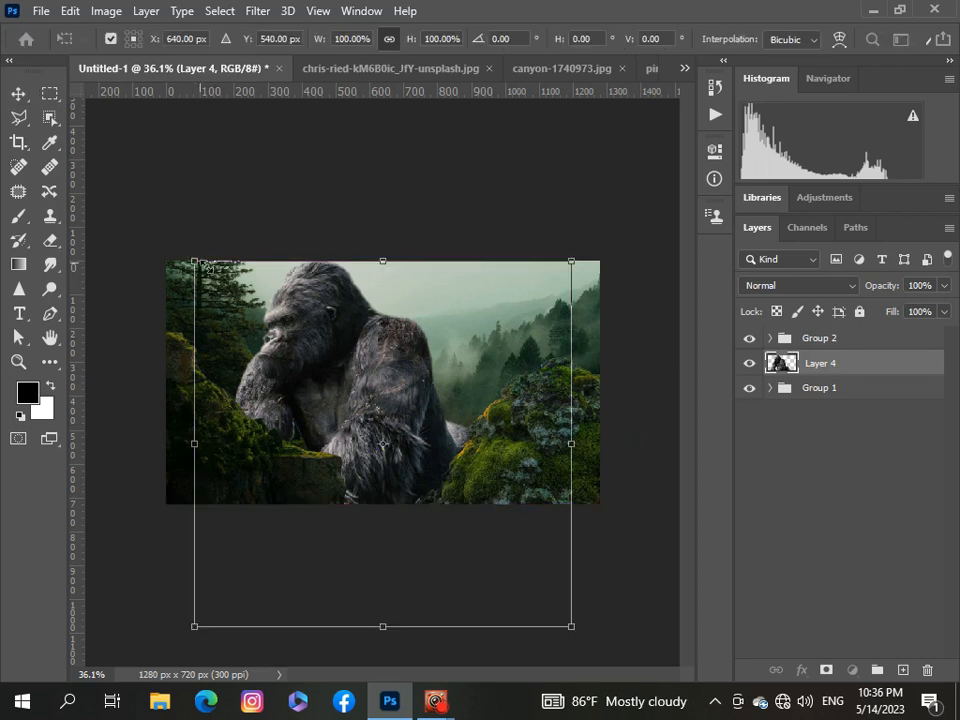
{"action": "left_click_drag", "start_coordinate": [195, 259], "coordinate": [336, 401]}
{"action": "left_click_drag", "start_coordinate": [390, 476], "coordinate": [401, 362]}
{"action": "left_click_drag", "start_coordinate": [354, 307], "coordinate": [387, 333]}
{"action": "left_click_drag", "start_coordinate": [435, 392], "coordinate": [404, 378]}
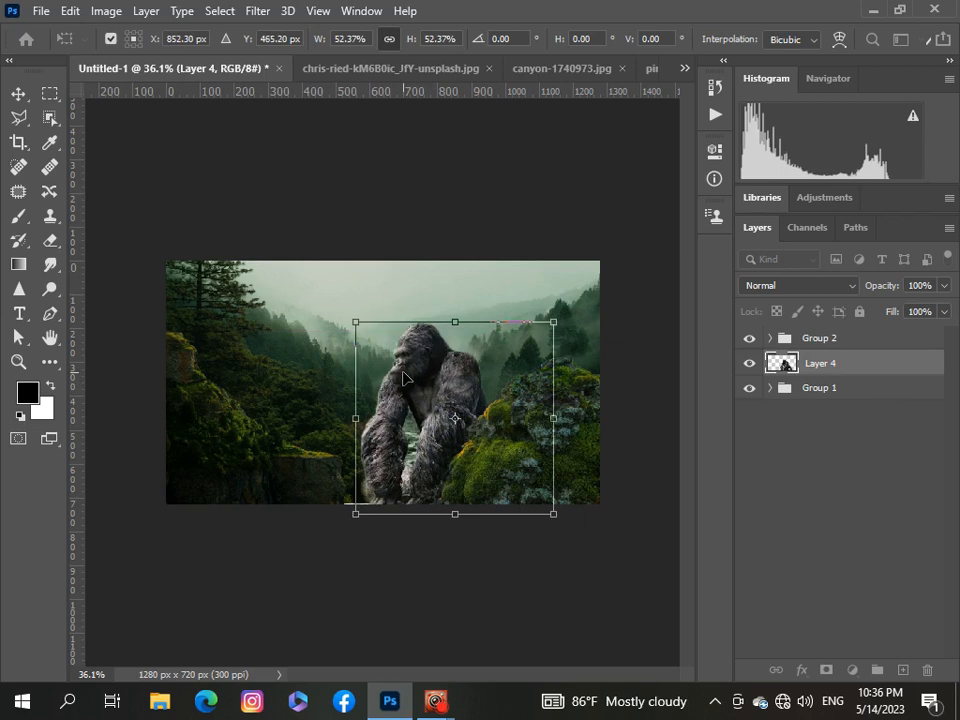
Step: Try flipping the gorilla horizontally and restore its original facing direction
{"action": "right_click", "coordinate": [408, 380]}
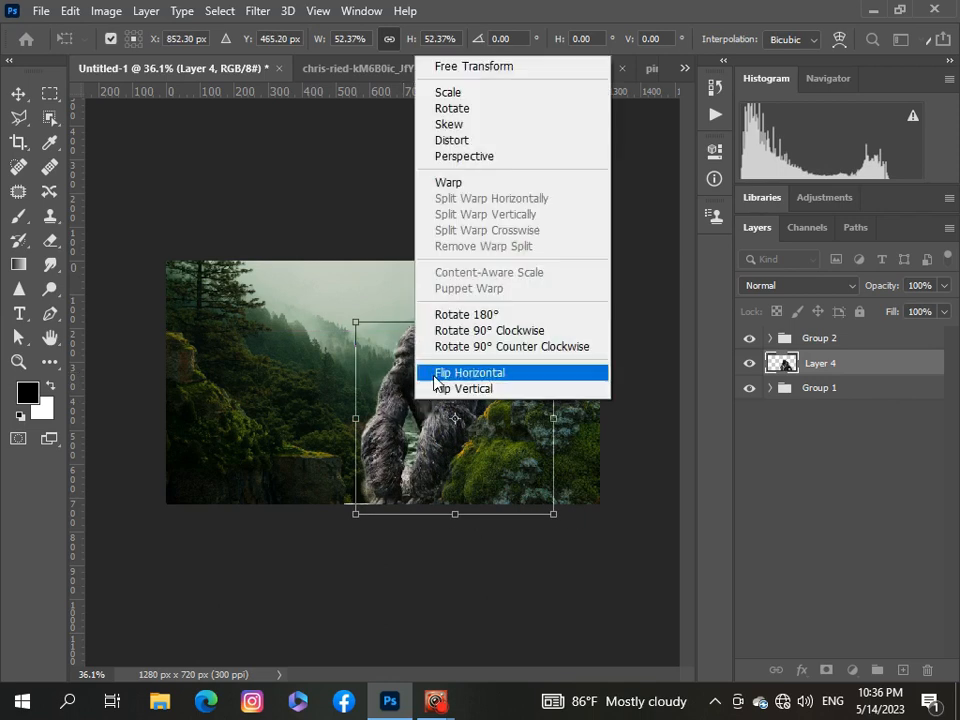
{"action": "left_click", "coordinate": [433, 374]}
{"action": "right_click", "coordinate": [435, 378]}
{"action": "left_click", "coordinate": [446, 346]}
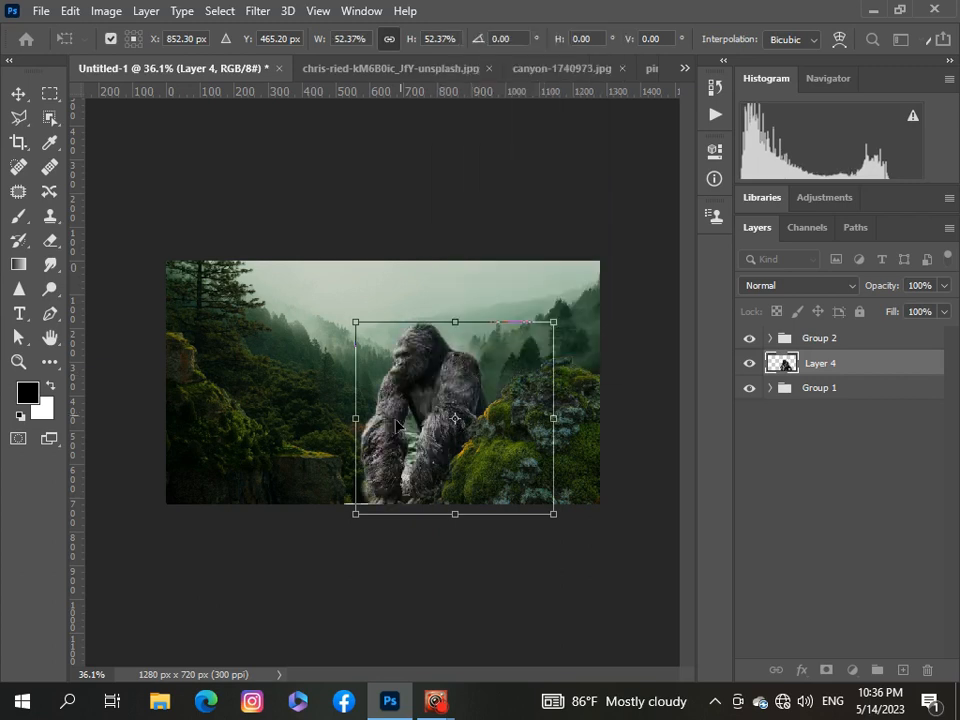
Step: Enlarge the gorilla to about 60% so it stands taller behind the mossy rock, and apply the transform
{"action": "left_click_drag", "start_coordinate": [356, 324], "coordinate": [344, 321]}
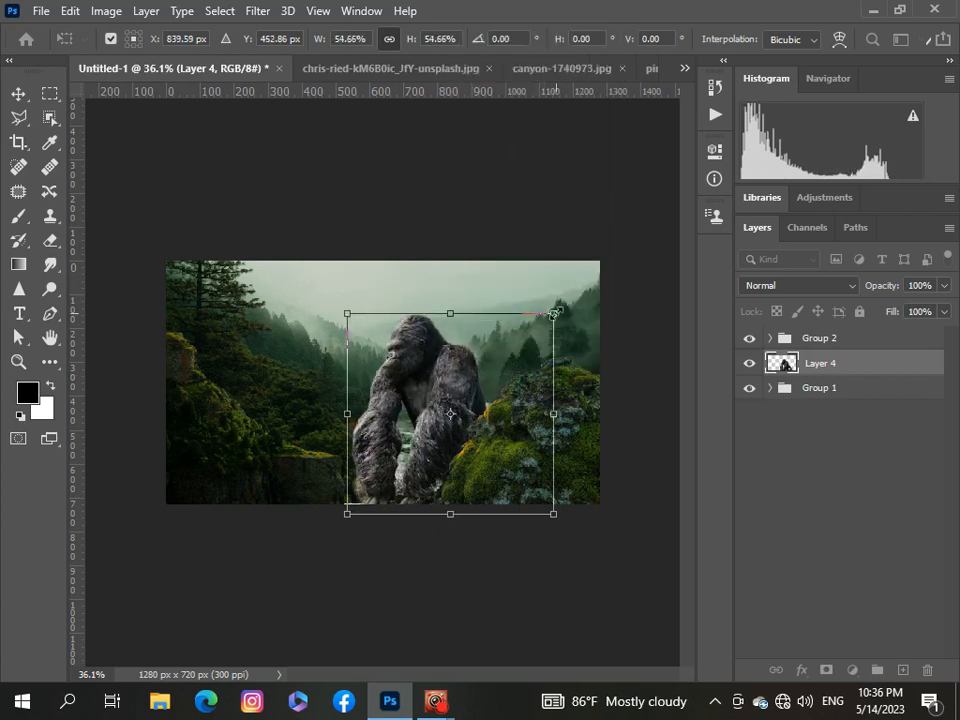
{"action": "left_click_drag", "start_coordinate": [553, 316], "coordinate": [568, 287]}
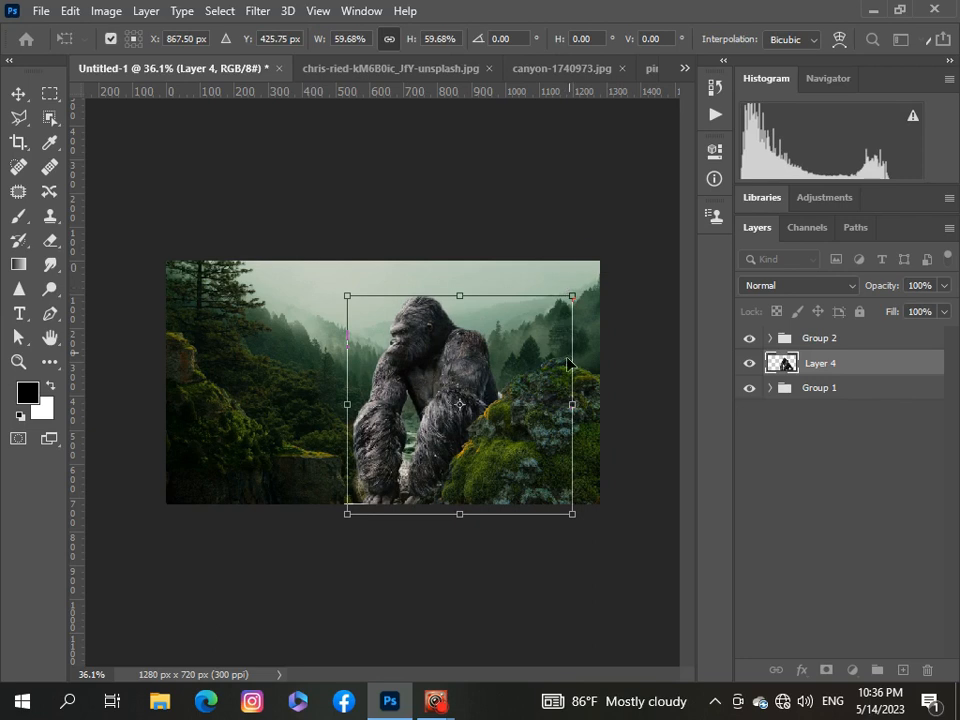
{"action": "left_click_drag", "start_coordinate": [428, 392], "coordinate": [426, 392]}
{"action": "key", "text": "Return"}
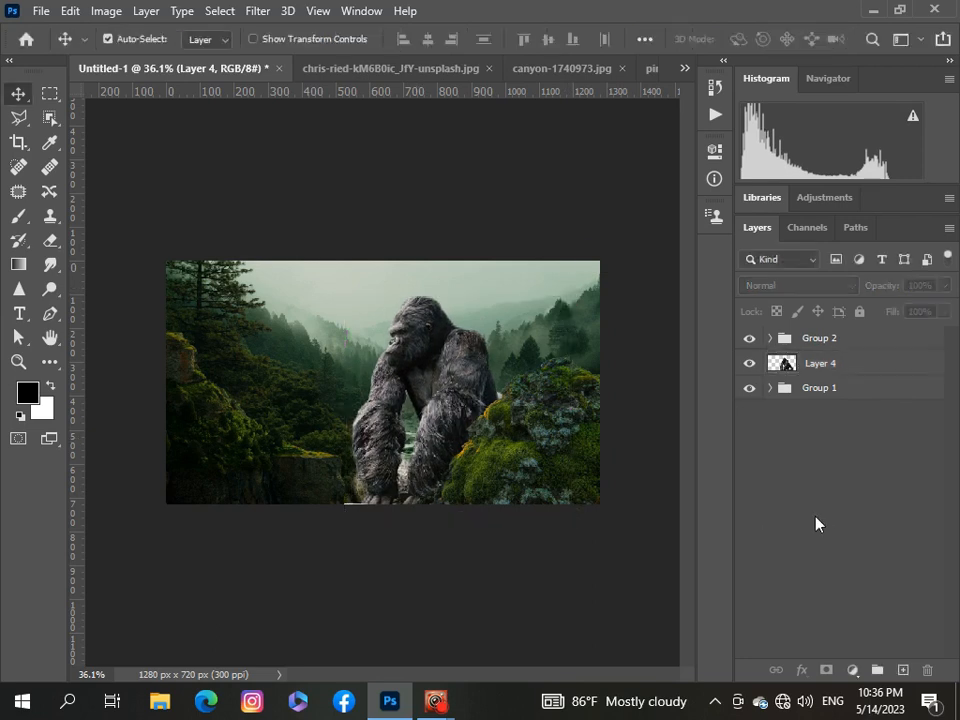
Step: Add a layer mask to the gorilla and paint out the pale background remnant between its arms with a 25 px soft brush
{"action": "left_click", "coordinate": [826, 670]}
{"action": "left_click", "coordinate": [24, 217]}
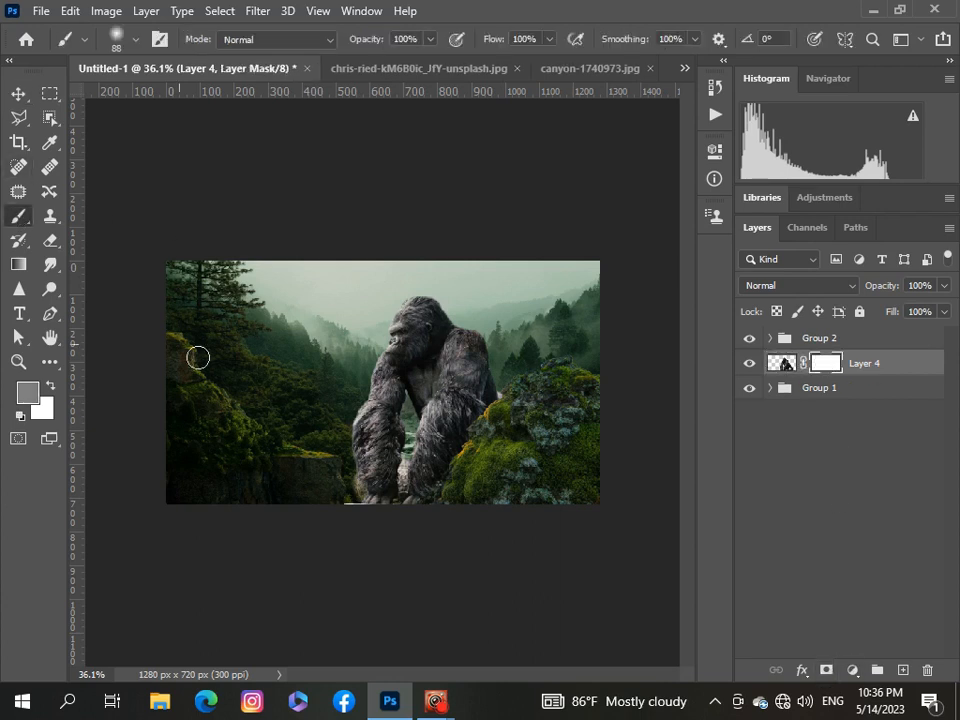
{"action": "scroll", "coordinate": [432, 302], "scroll_direction": "up", "scroll_amount": 8}
{"action": "left_click_drag", "start_coordinate": [694, 430], "coordinate": [696, 476]}
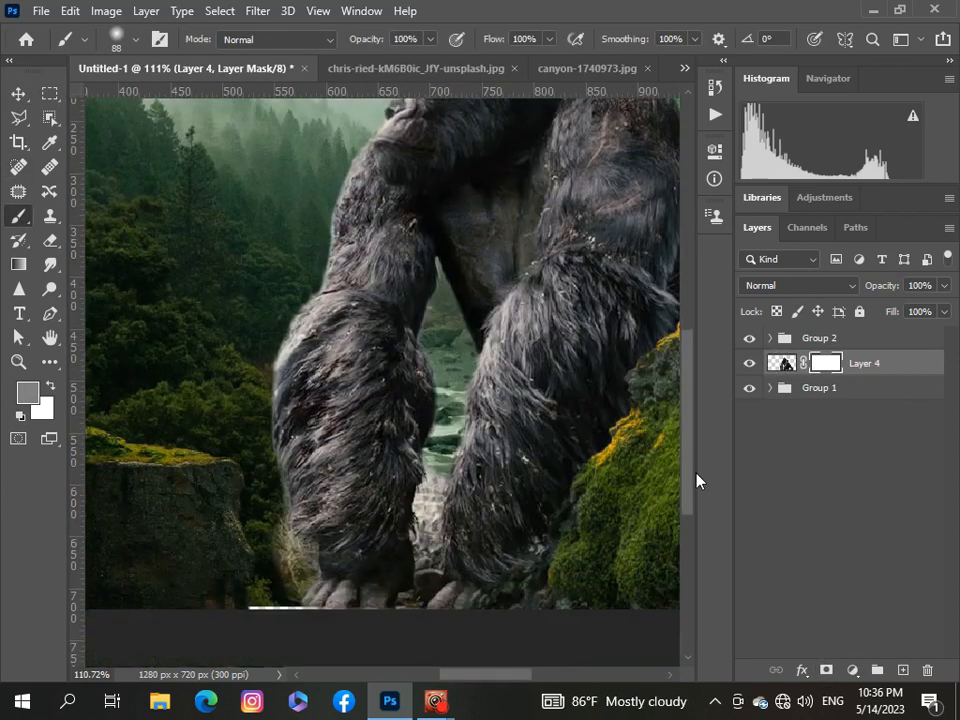
{"action": "left_click", "coordinate": [133, 40]}
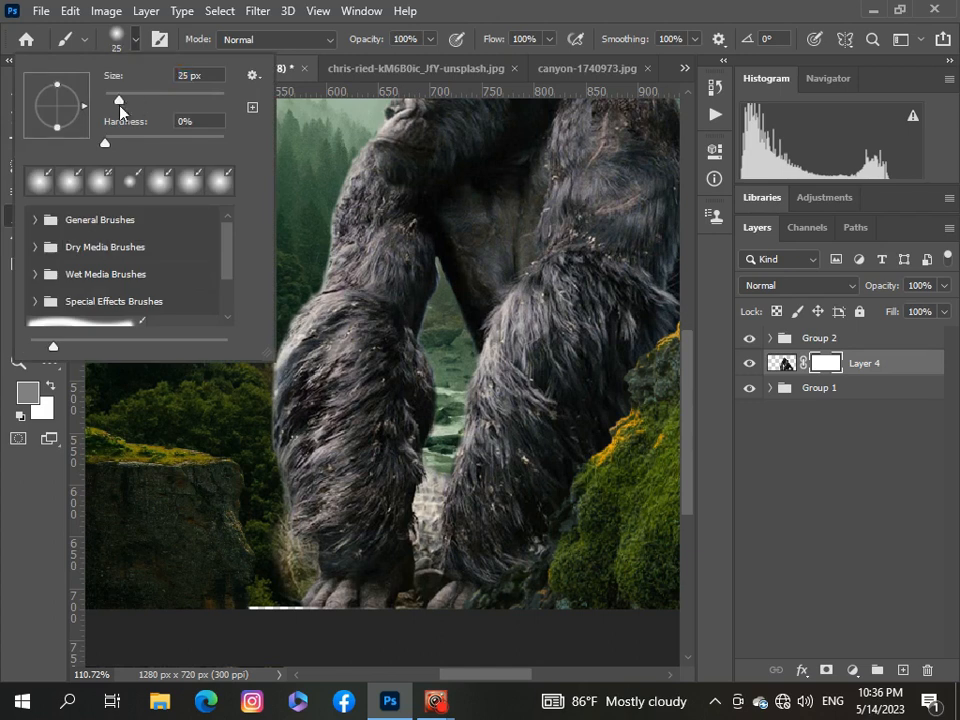
{"action": "left_click", "coordinate": [119, 104]}
{"action": "left_click", "coordinate": [440, 486]}
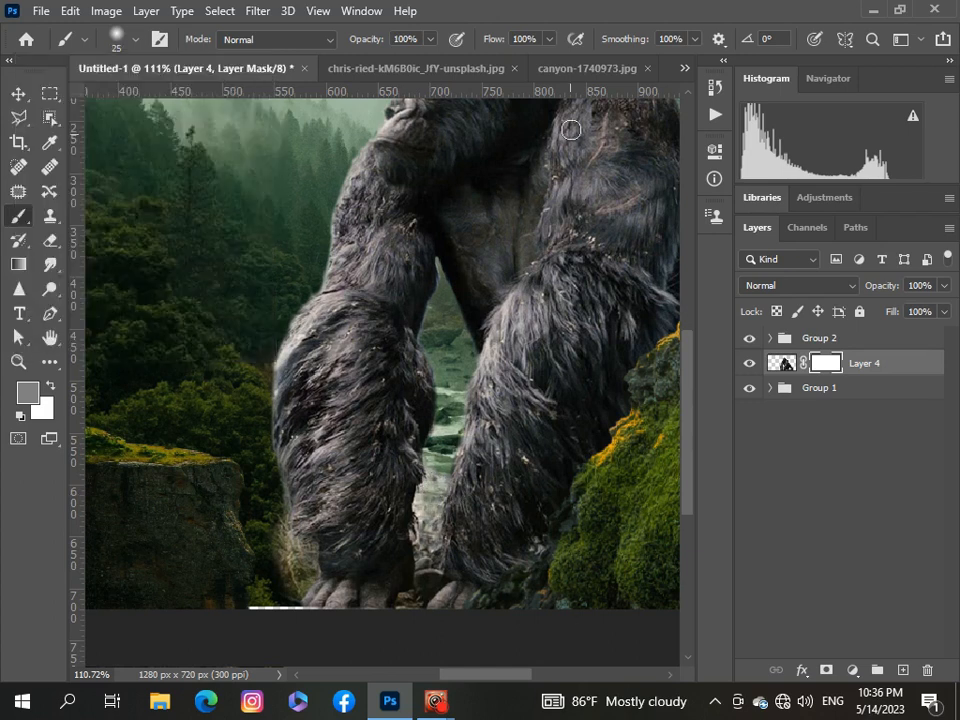
Step: Set the brush smoothing to 10% and mask out the remaining background and grass remnants around the gorilla's hands
{"action": "left_click", "coordinate": [693, 39]}
{"action": "left_click_drag", "start_coordinate": [699, 61], "coordinate": [676, 62]}
{"action": "left_click_drag", "start_coordinate": [617, 65], "coordinate": [619, 64]}
{"action": "left_click", "coordinate": [439, 519]}
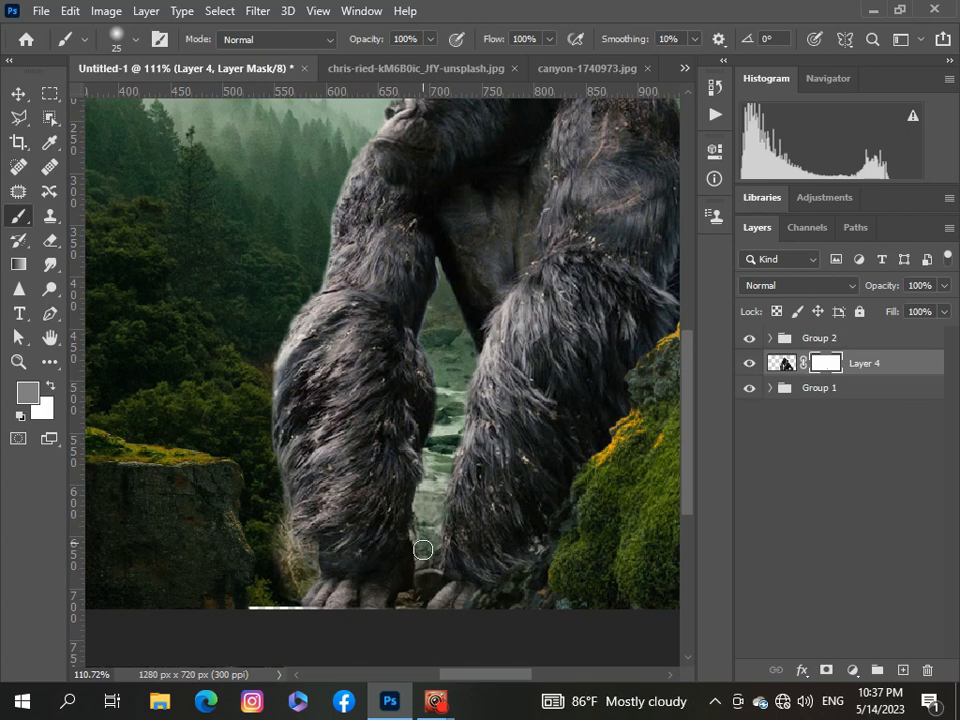
{"action": "scroll", "coordinate": [493, 549], "scroll_direction": "down", "scroll_amount": 3}
{"action": "scroll", "coordinate": [326, 579], "scroll_direction": "up", "scroll_amount": 5}
{"action": "mouse_move", "coordinate": [370, 533]}
{"action": "left_mouse_down"}
{"action": "mouse_move", "coordinate": [384, 567]}
{"action": "mouse_move", "coordinate": [396, 525]}
{"action": "mouse_move", "coordinate": [393, 560]}
{"action": "mouse_move", "coordinate": [404, 550]}
{"action": "mouse_move", "coordinate": [377, 591]}
{"action": "mouse_move", "coordinate": [362, 499]}
{"action": "left_mouse_up"}
{"action": "mouse_move", "coordinate": [559, 538]}
{"action": "left_mouse_down"}
{"action": "mouse_move", "coordinate": [547, 507]}
{"action": "mouse_move", "coordinate": [548, 544]}
{"action": "mouse_move", "coordinate": [531, 603]}
{"action": "left_mouse_up"}
{"action": "scroll", "coordinate": [531, 603], "scroll_direction": "down", "scroll_amount": 5}
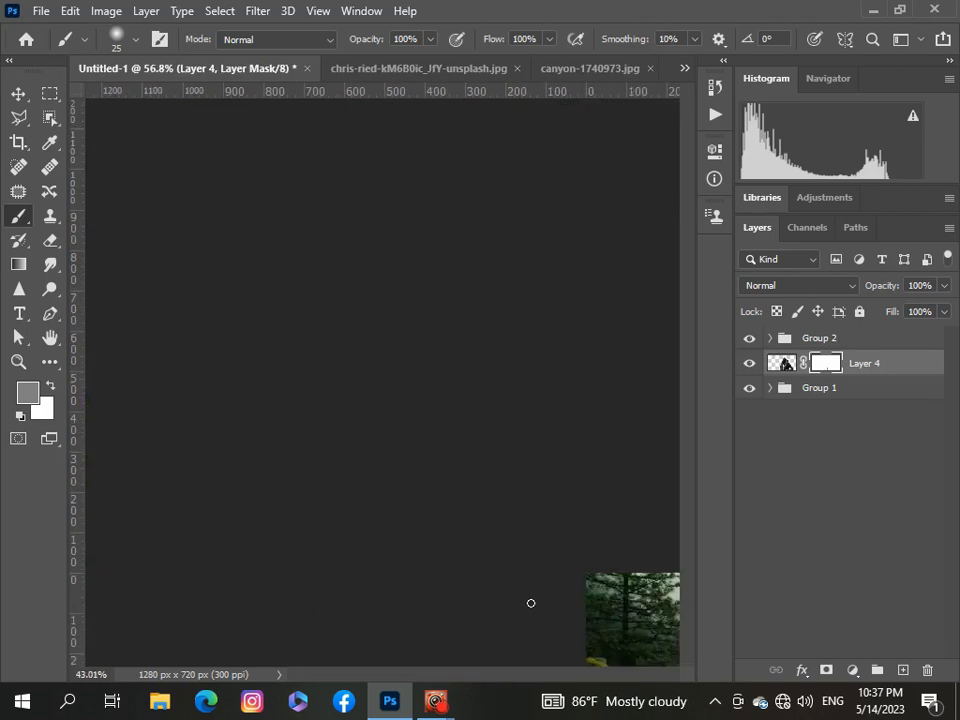
Step: Enlarge the misty river photo to about 104% to cover the gap along the canvas's lower edge
{"action": "left_click", "coordinate": [18, 93]}
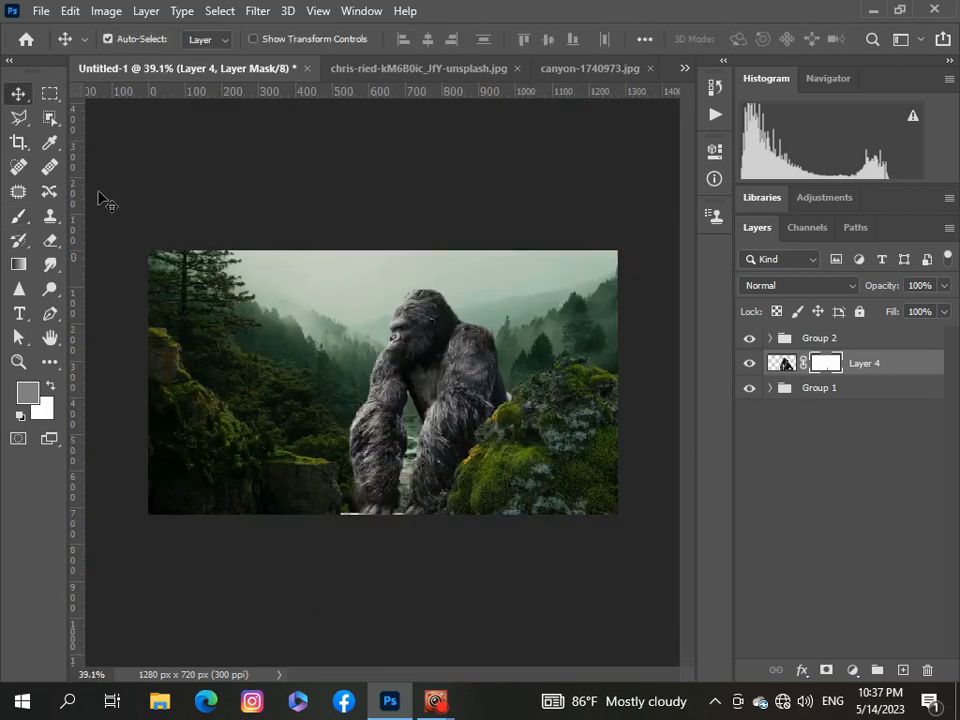
{"action": "left_click", "coordinate": [278, 299]}
{"action": "key", "text": "ctrl+t"}
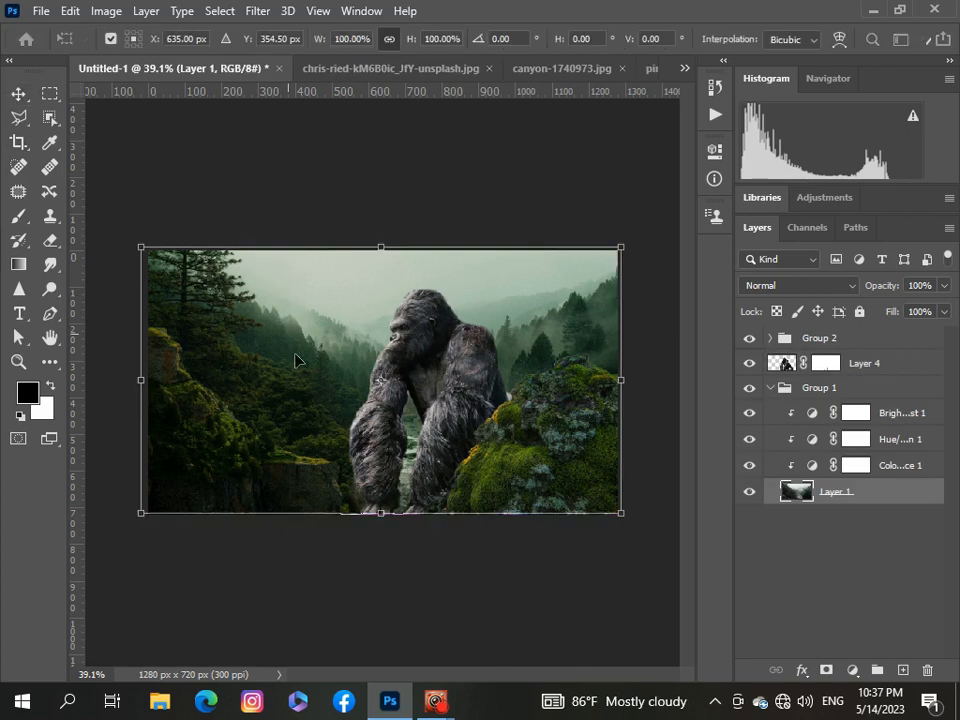
{"action": "left_click_drag", "start_coordinate": [381, 514], "coordinate": [381, 520]}
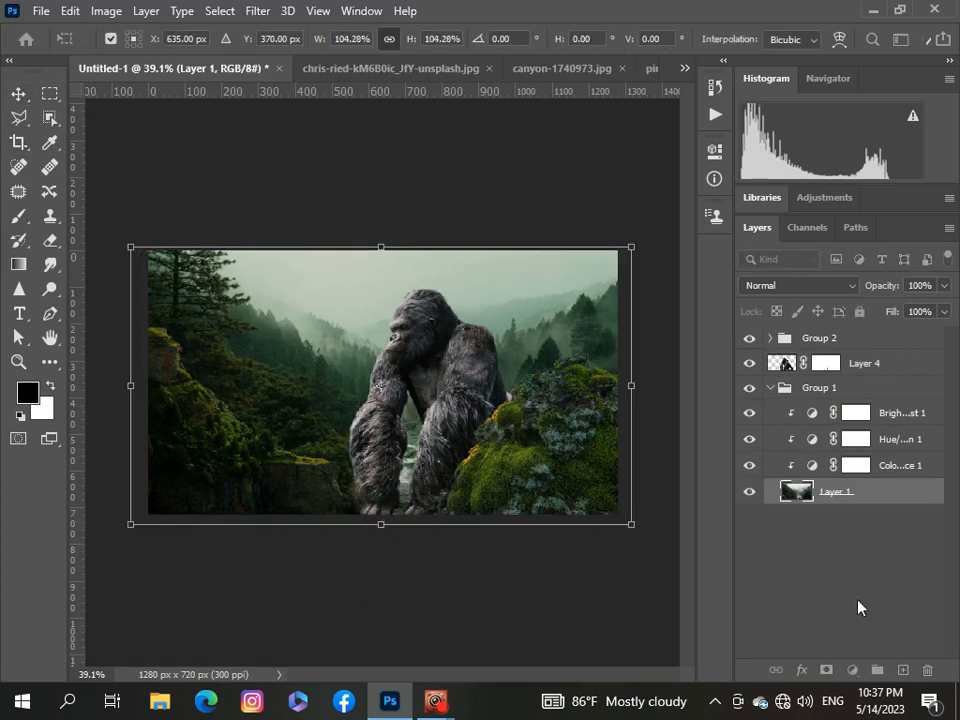
{"action": "key", "text": "Return"}
{"action": "left_click", "coordinate": [769, 388]}
Step: On the gorilla layer, use the Smudge tool at 7 px to blend the fur along the near forearm's outer edge
{"action": "left_click", "coordinate": [781, 365]}
{"action": "scroll", "coordinate": [313, 493], "scroll_direction": "up", "scroll_amount": 4}
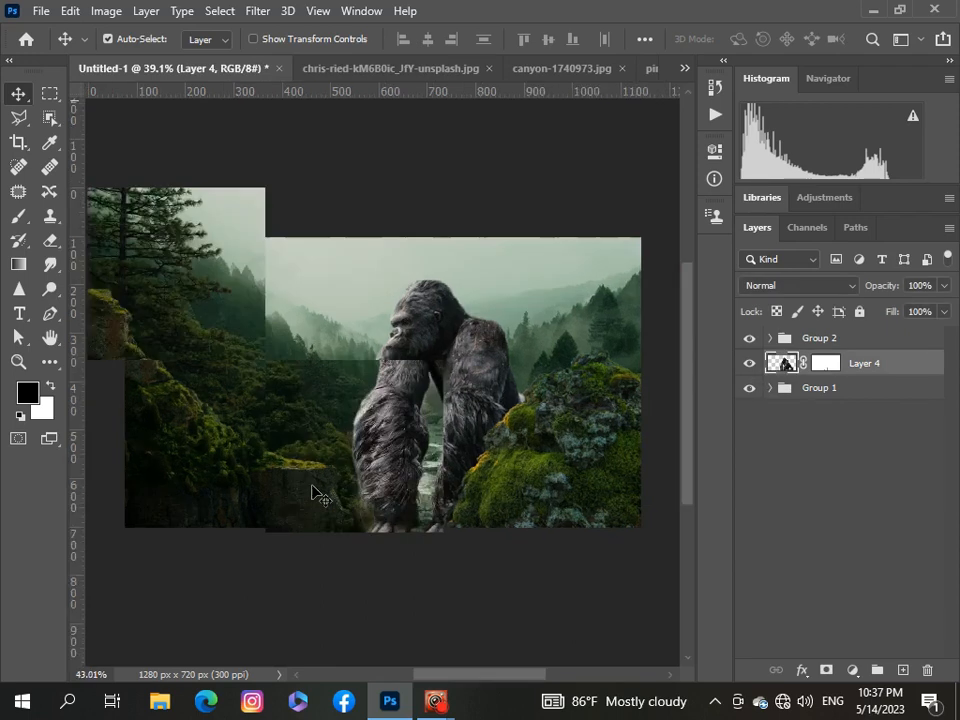
{"action": "scroll", "coordinate": [405, 558], "scroll_direction": "up", "scroll_amount": 2}
{"action": "scroll", "coordinate": [408, 555], "scroll_direction": "down", "scroll_amount": 5}
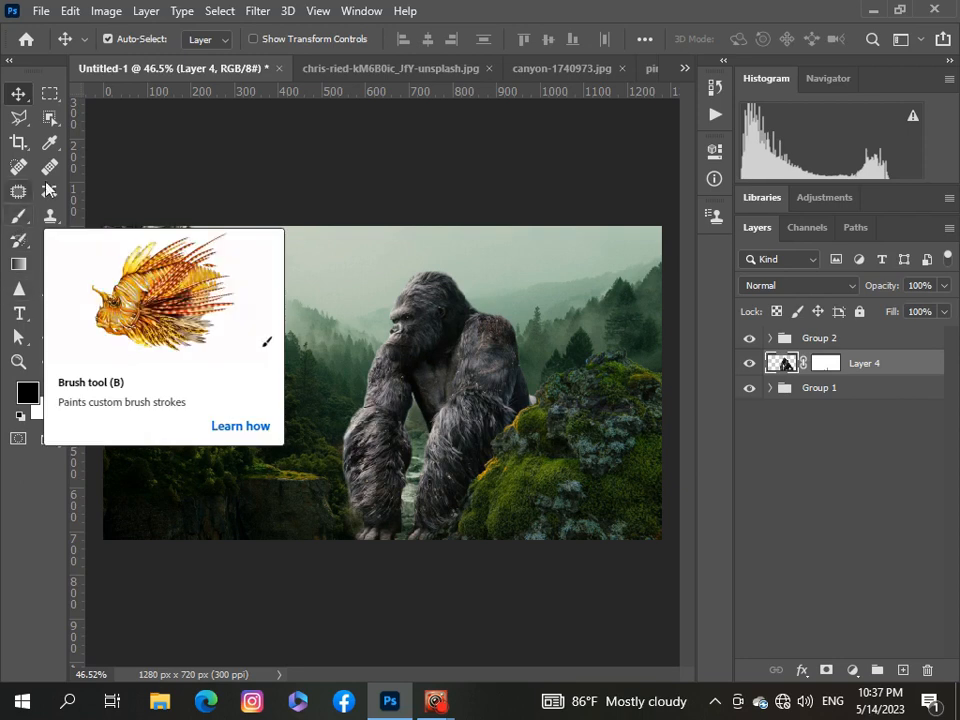
{"action": "left_click", "coordinate": [44, 266]}
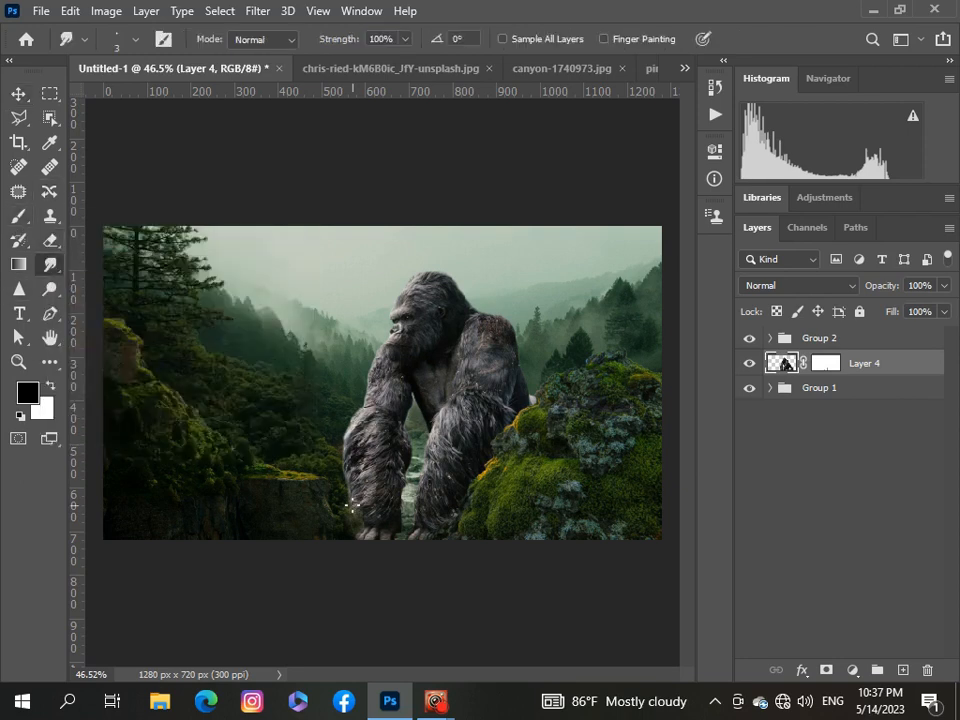
{"action": "scroll", "coordinate": [352, 507], "scroll_direction": "up", "scroll_amount": 5}
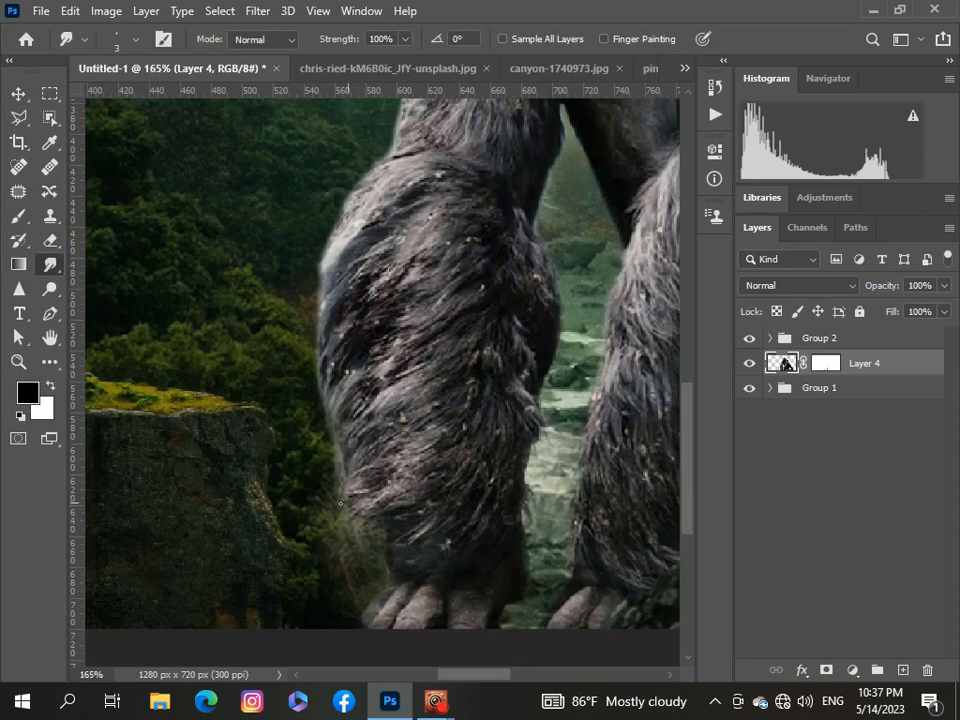
{"action": "left_click", "coordinate": [135, 39]}
{"action": "left_click_drag", "start_coordinate": [104, 100], "coordinate": [108, 100]}
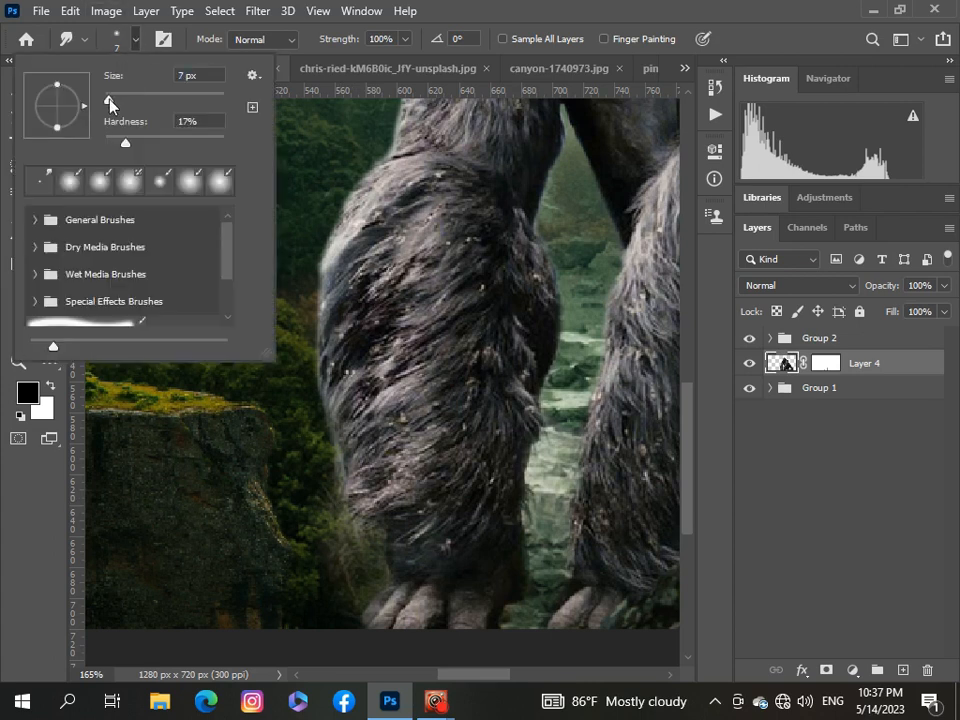
{"action": "left_click_drag", "start_coordinate": [360, 495], "coordinate": [345, 495]}
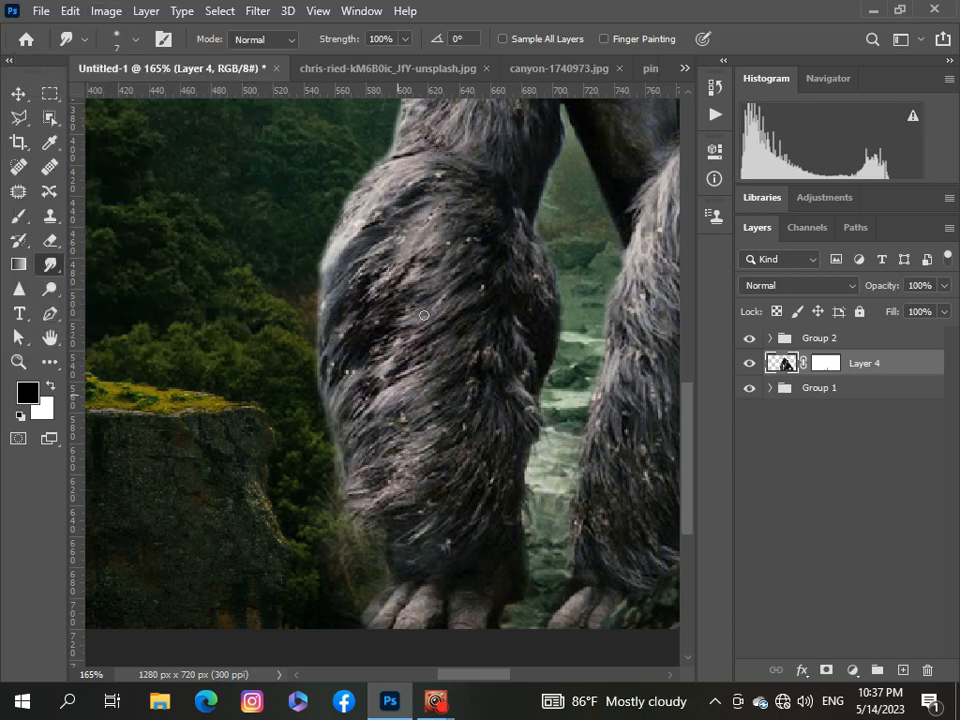
{"action": "mouse_move", "coordinate": [360, 194]}
{"action": "left_mouse_down"}
{"action": "mouse_move", "coordinate": [335, 223]}
{"action": "mouse_move", "coordinate": [344, 224]}
{"action": "mouse_move", "coordinate": [320, 253]}
{"action": "mouse_move", "coordinate": [336, 242]}
{"action": "mouse_move", "coordinate": [320, 279]}
{"action": "left_mouse_up"}
{"action": "scroll", "coordinate": [320, 278], "scroll_direction": "down", "scroll_amount": 5}
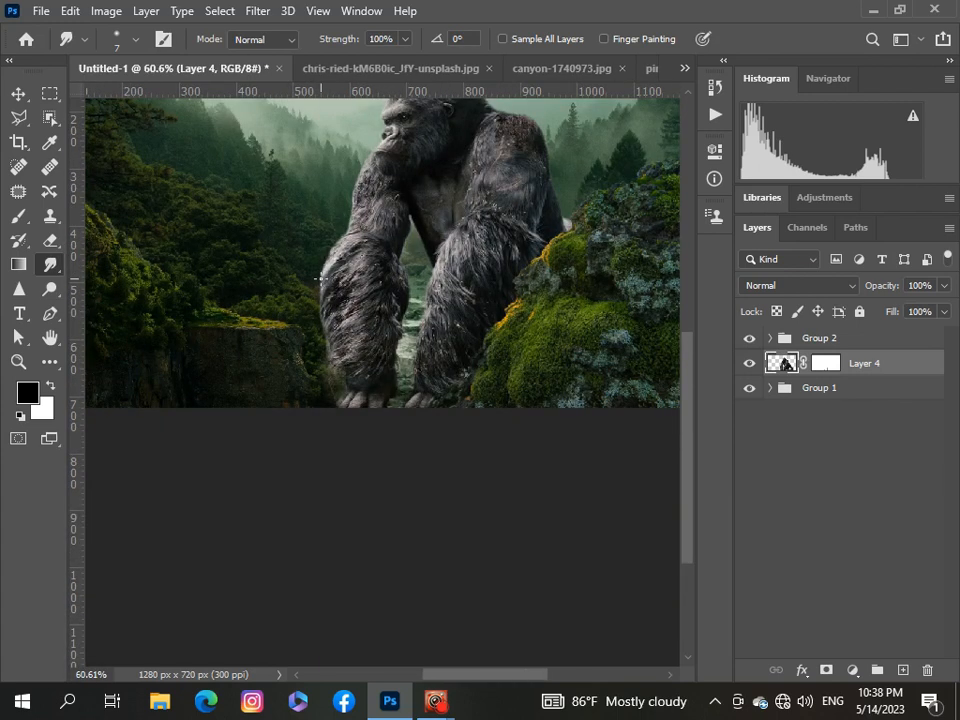
Step: Reduce the Smudge brush to 4 px and pull fur strands out along the upper part of the near forearm's outer edge
{"action": "left_click", "coordinate": [136, 40]}
{"action": "left_click_drag", "start_coordinate": [110, 99], "coordinate": [107, 100]}
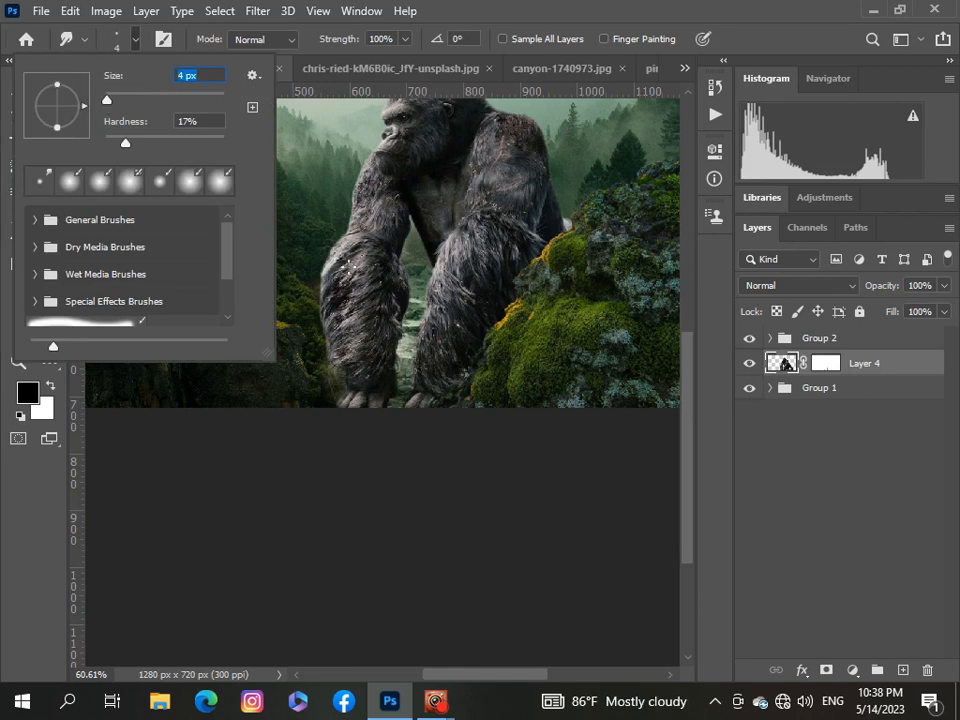
{"action": "left_click", "coordinate": [353, 508]}
{"action": "scroll", "coordinate": [354, 445], "scroll_direction": "up", "scroll_amount": 8}
{"action": "left_click_drag", "start_coordinate": [685, 511], "coordinate": [678, 425]}
{"action": "scroll", "coordinate": [318, 316], "scroll_direction": "up", "scroll_amount": 2}
{"action": "scroll", "coordinate": [315, 315], "scroll_direction": "down", "scroll_amount": 1}
{"action": "mouse_move", "coordinate": [304, 321]}
{"action": "left_mouse_down"}
{"action": "mouse_move", "coordinate": [284, 344]}
{"action": "mouse_move", "coordinate": [294, 340]}
{"action": "mouse_move", "coordinate": [275, 367]}
{"action": "mouse_move", "coordinate": [292, 356]}
{"action": "mouse_move", "coordinate": [269, 402]}
{"action": "left_mouse_up"}
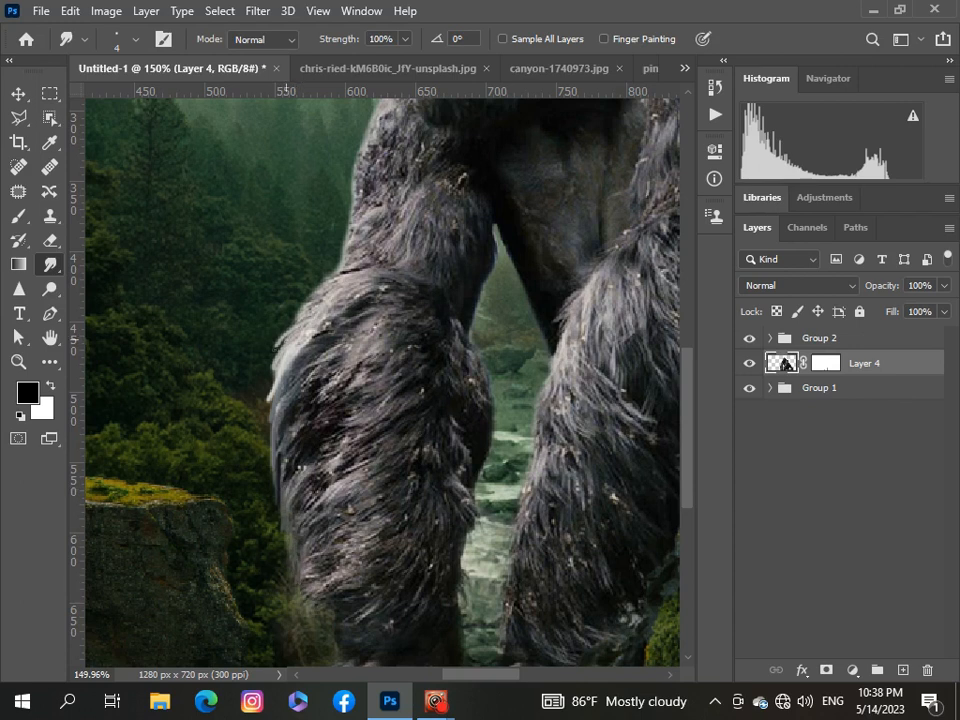
{"action": "scroll", "coordinate": [333, 348], "scroll_direction": "down", "scroll_amount": 8}
{"action": "scroll", "coordinate": [377, 433], "scroll_direction": "up", "scroll_amount": 2}
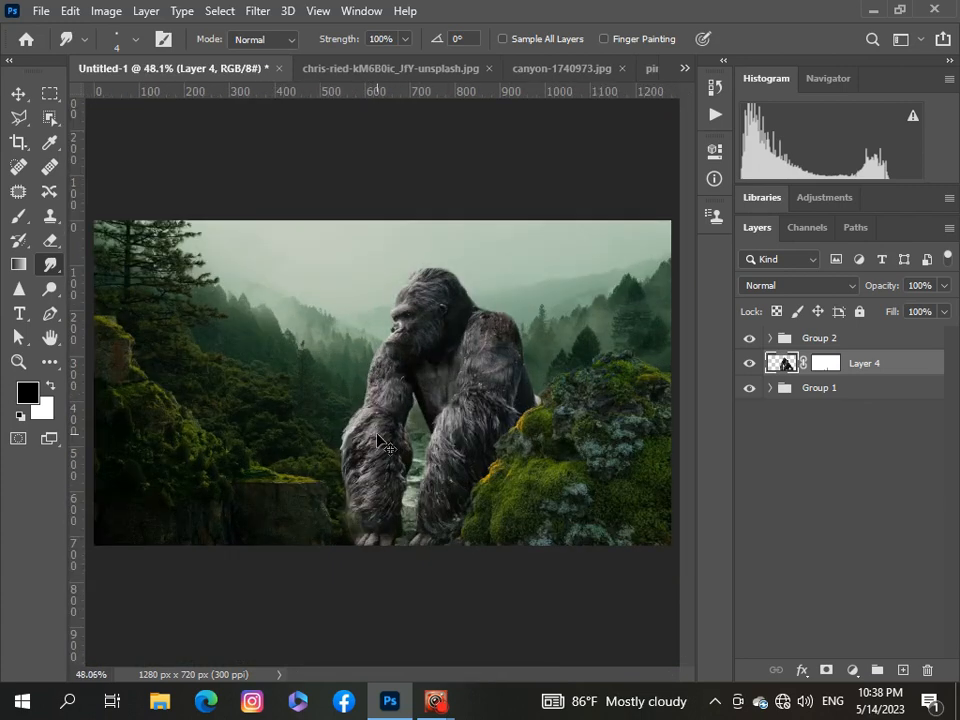
Step: Lower the Smudge strength to 46% and brush the fur on the near forearm's outer edge
{"action": "scroll", "coordinate": [377, 437], "scroll_direction": "up", "scroll_amount": 6}
{"action": "scroll", "coordinate": [377, 433], "scroll_direction": "up", "scroll_amount": 2}
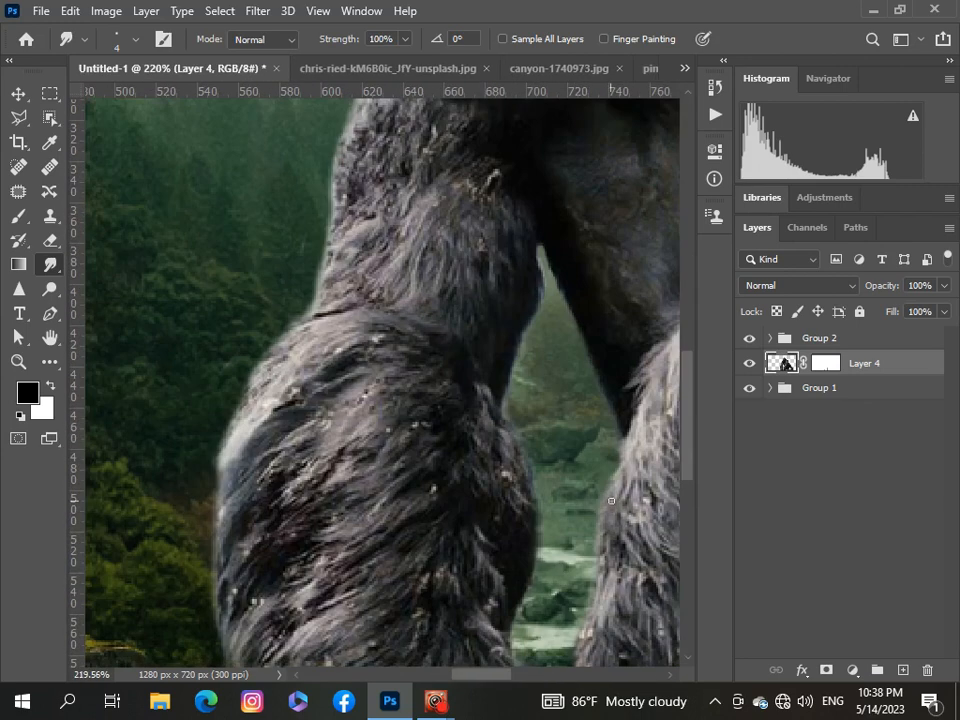
{"action": "scroll", "coordinate": [240, 510], "scroll_direction": "down", "scroll_amount": 4}
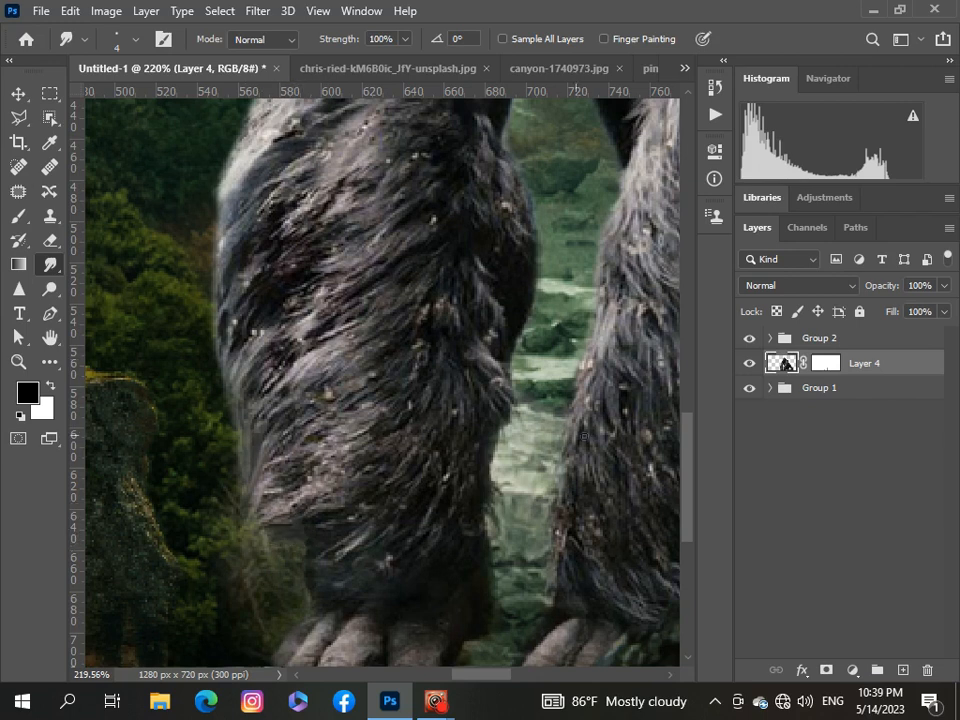
{"action": "left_click_drag", "start_coordinate": [686, 457], "coordinate": [677, 391]}
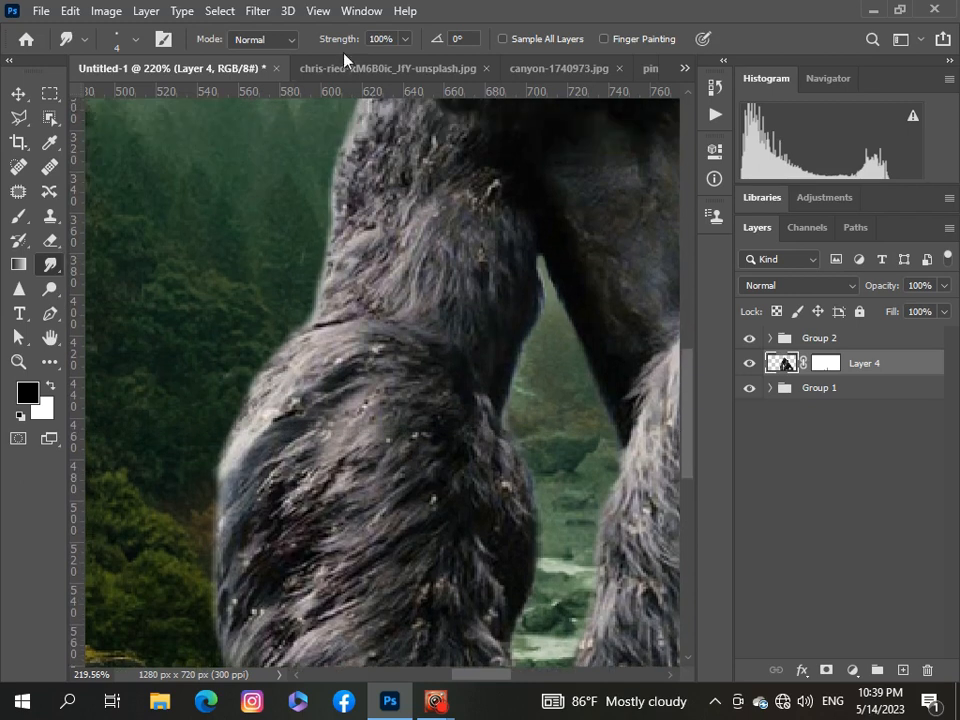
{"action": "left_click_drag", "start_coordinate": [404, 39], "coordinate": [393, 58]}
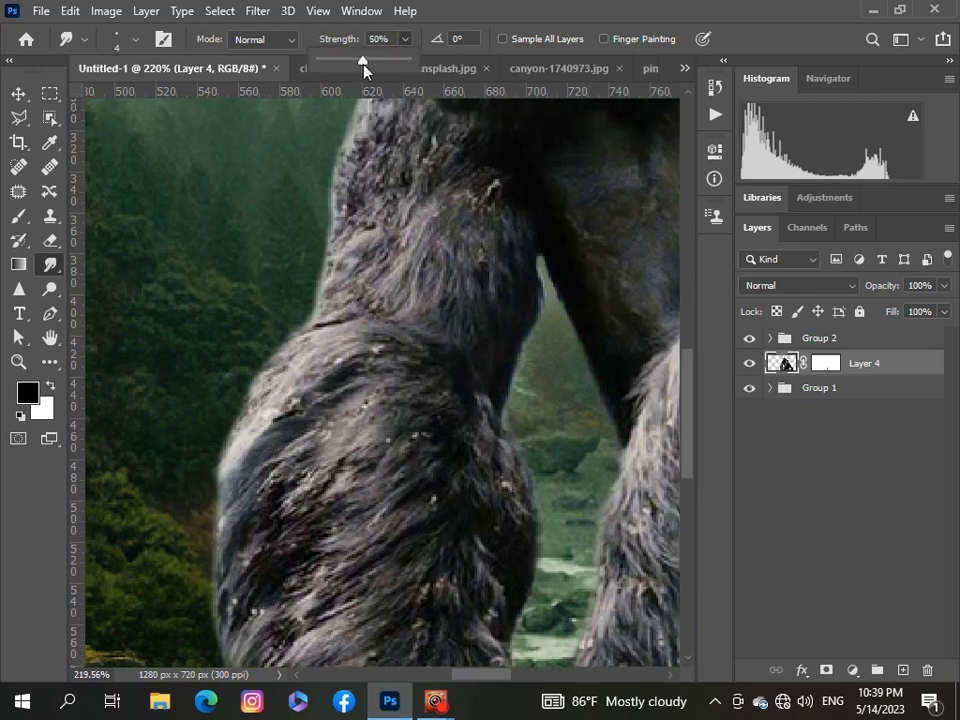
{"action": "left_click", "coordinate": [250, 403]}
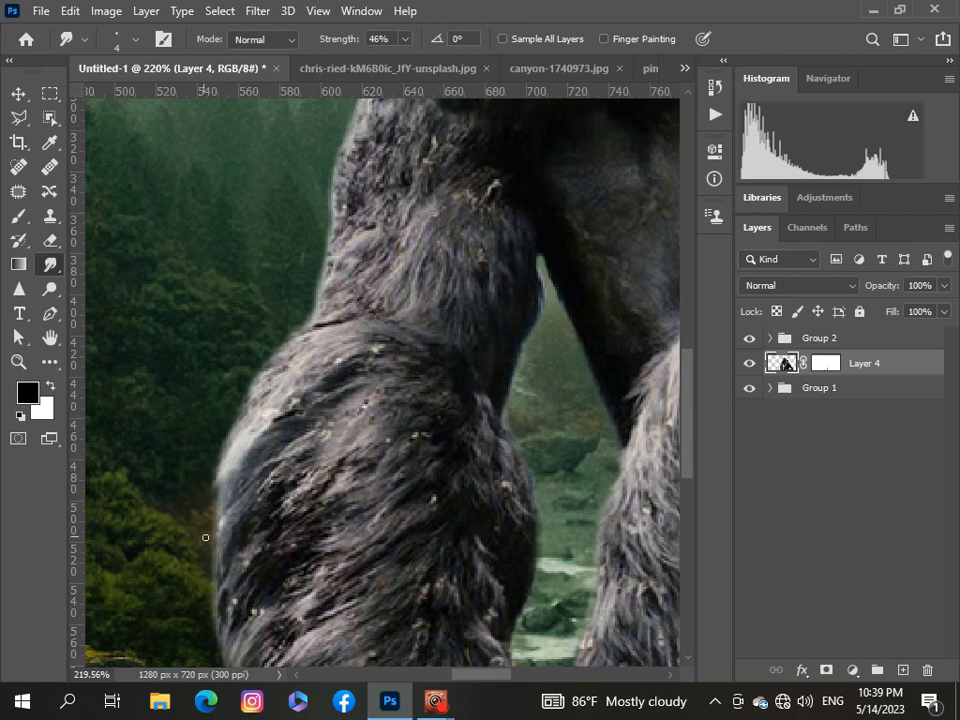
Step: Set the Smudge strength to 61% and pull soft hairs outward along the near forearm's outline over the forest
{"action": "left_click", "coordinate": [405, 39]}
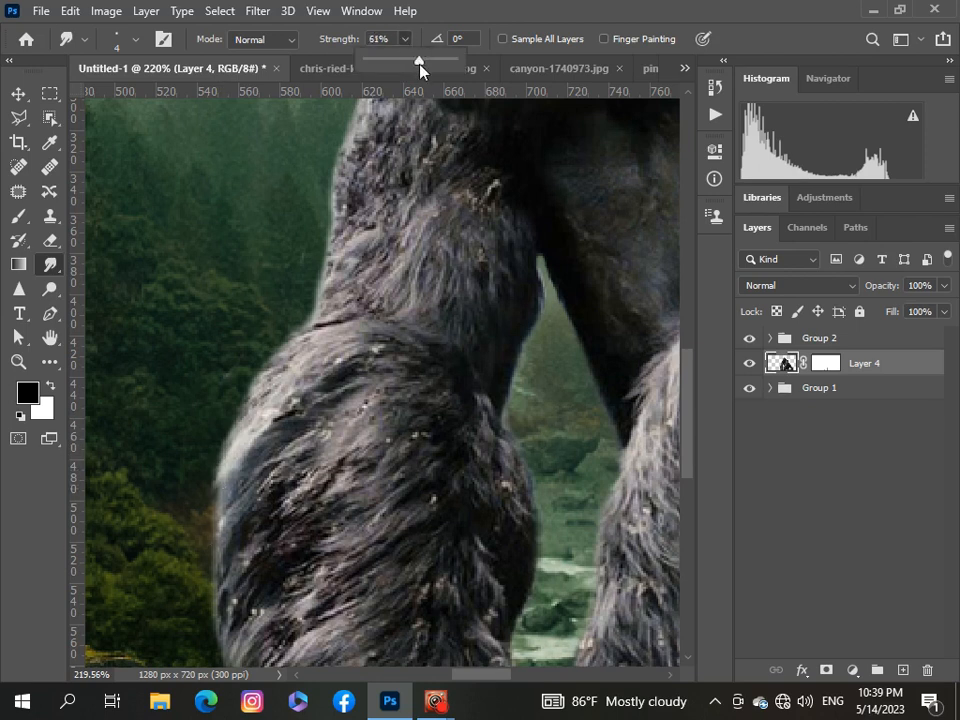
{"action": "left_click", "coordinate": [231, 494]}
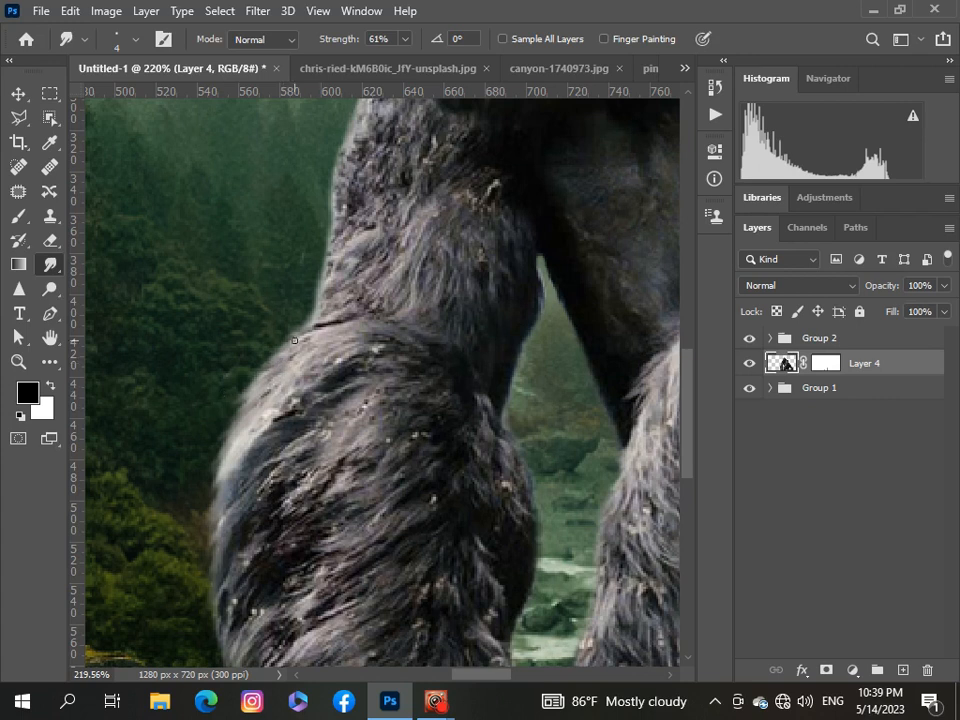
{"action": "left_click_drag", "start_coordinate": [686, 392], "coordinate": [690, 446]}
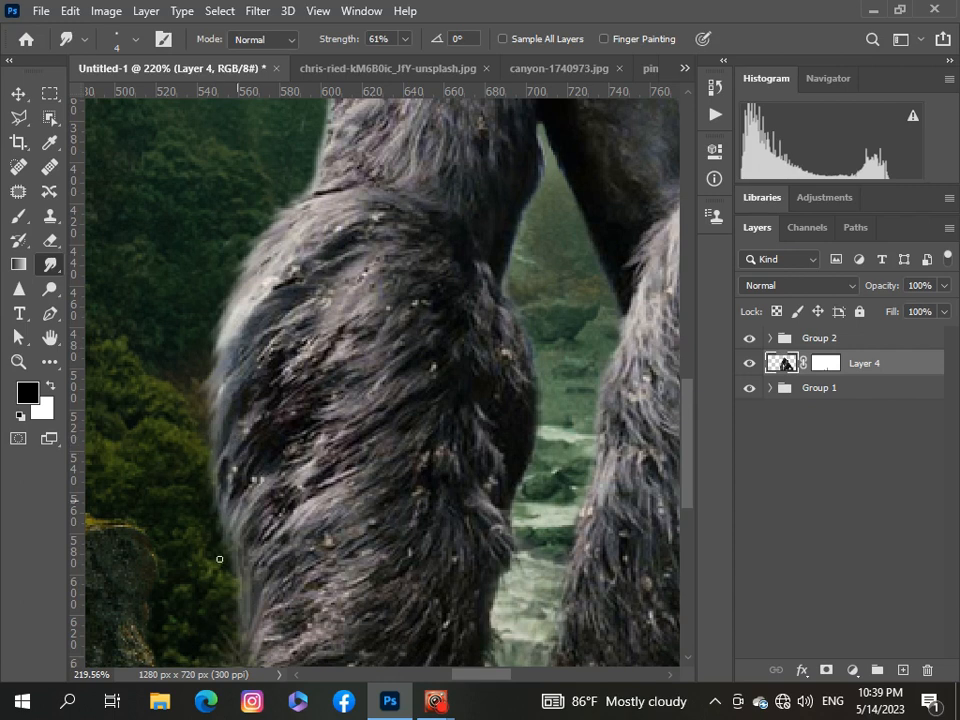
{"action": "scroll", "coordinate": [230, 616], "scroll_direction": "down", "scroll_amount": 5}
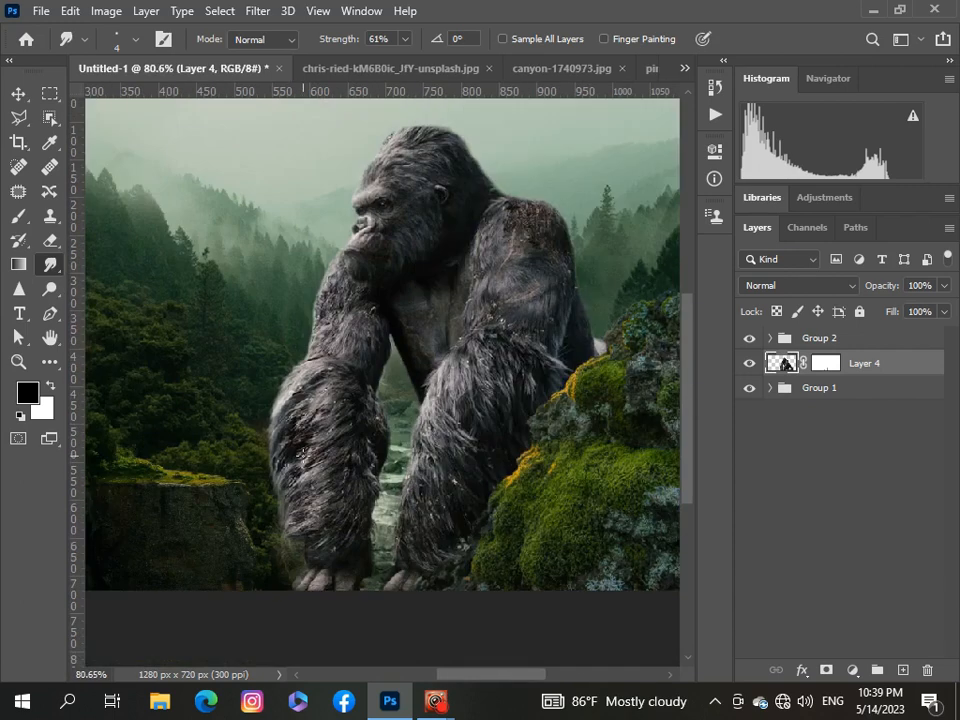
Step: Smudge the fur outward along the outer edge of the gorilla's near upper arm, below the chin
{"action": "left_click_drag", "start_coordinate": [688, 456], "coordinate": [668, 406]}
{"action": "scroll", "coordinate": [332, 468], "scroll_direction": "up", "scroll_amount": 6}
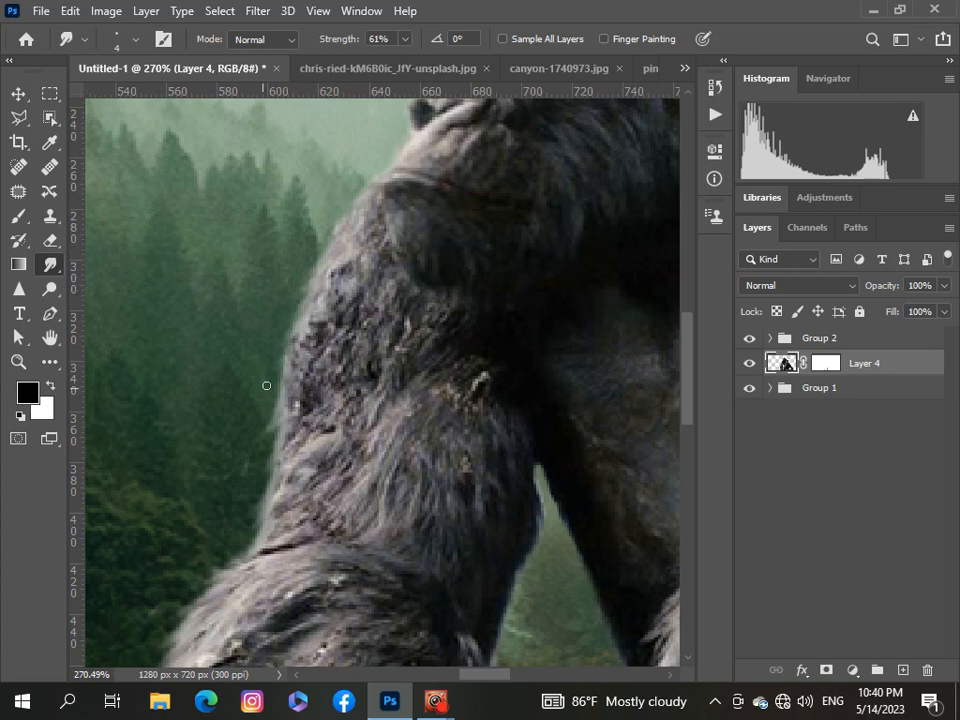
{"action": "scroll", "coordinate": [256, 446], "scroll_direction": "down", "scroll_amount": 3}
{"action": "scroll", "coordinate": [275, 443], "scroll_direction": "down", "scroll_amount": 1}
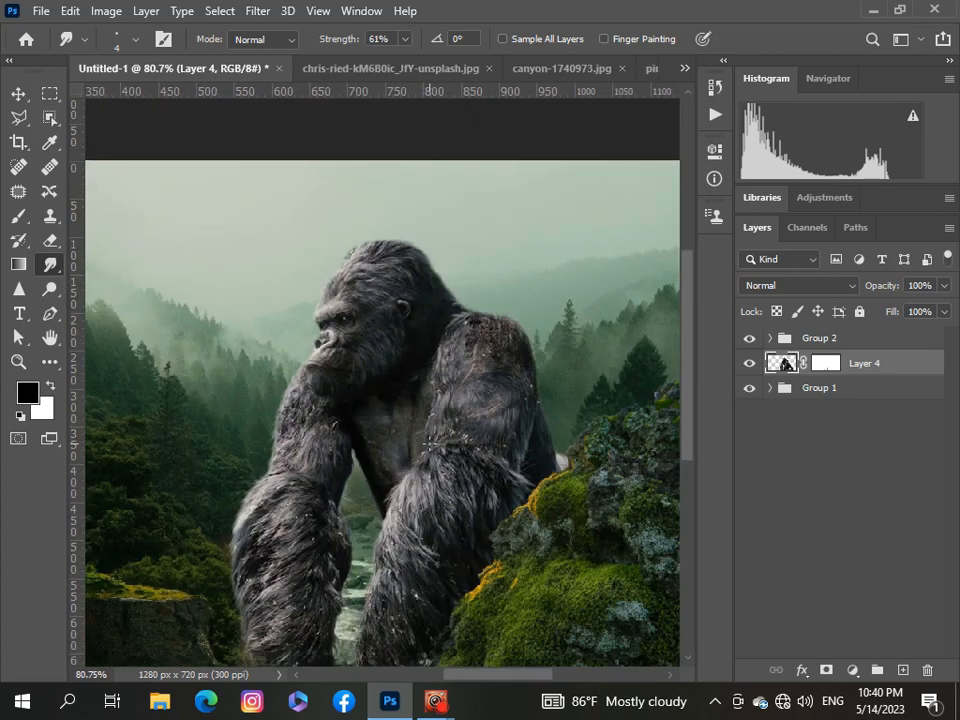
Step: Try smudging hair strands out from the gorilla's forehead and the front of its crown at 100% strength
{"action": "scroll", "coordinate": [425, 446], "scroll_direction": "up", "scroll_amount": 3}
{"action": "left_click_drag", "start_coordinate": [683, 401], "coordinate": [681, 327]}
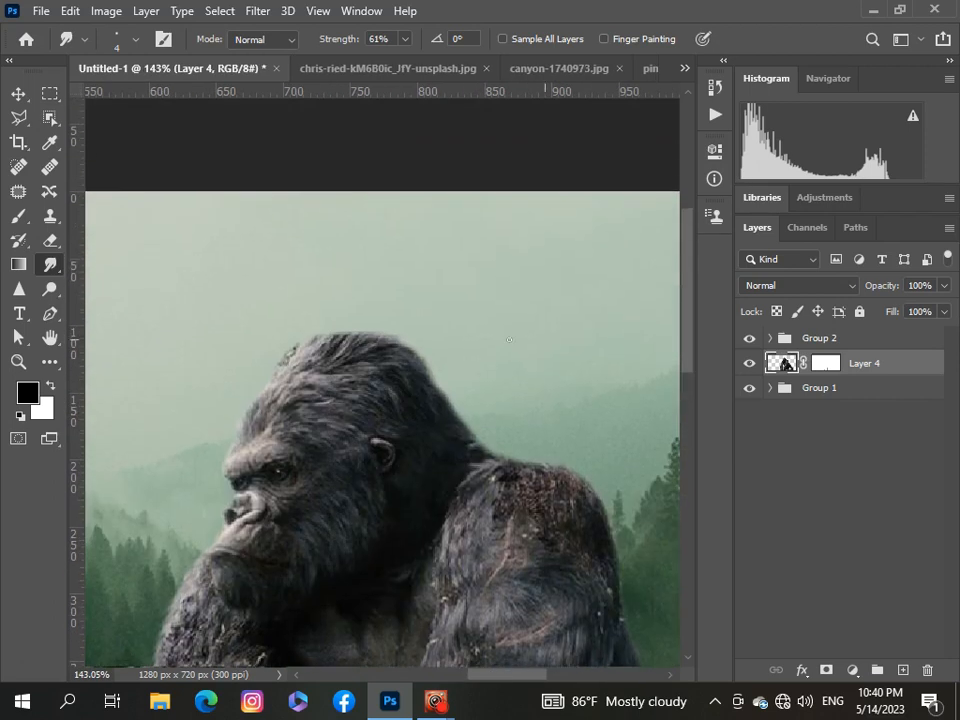
{"action": "scroll", "coordinate": [376, 369], "scroll_direction": "up", "scroll_amount": 3}
{"action": "left_click", "coordinate": [405, 40]}
{"action": "left_click_drag", "start_coordinate": [406, 61], "coordinate": [444, 62]}
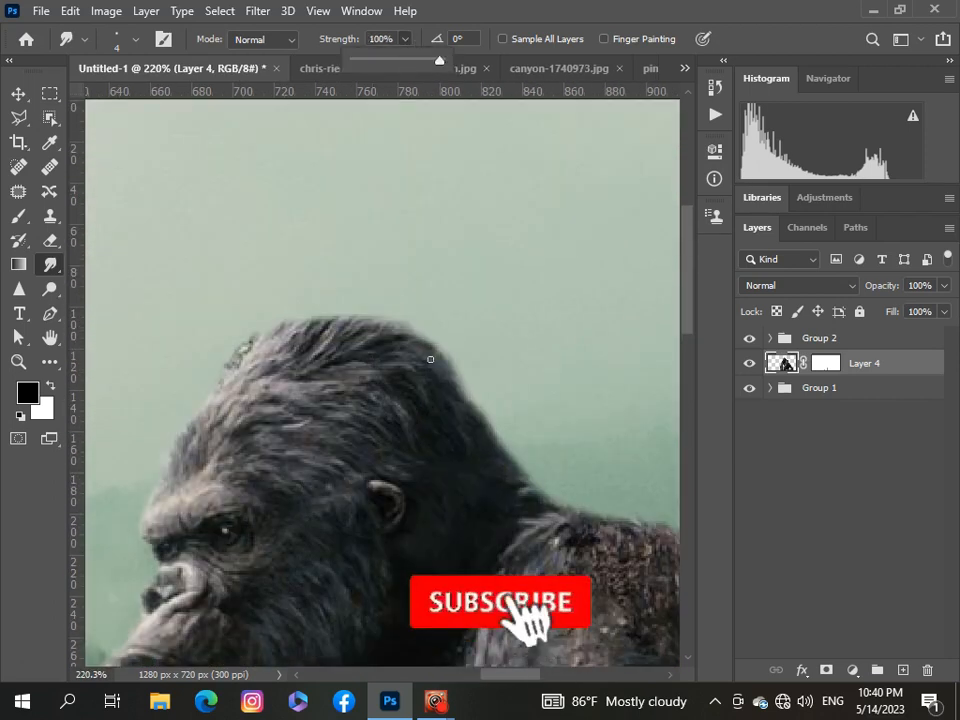
{"action": "left_click", "coordinate": [165, 478]}
{"action": "mouse_move", "coordinate": [166, 478]}
{"action": "left_mouse_down"}
{"action": "mouse_move", "coordinate": [157, 437]}
{"action": "mouse_move", "coordinate": [166, 483]}
{"action": "mouse_move", "coordinate": [167, 448]}
{"action": "mouse_move", "coordinate": [173, 462]}
{"action": "mouse_move", "coordinate": [174, 438]}
{"action": "mouse_move", "coordinate": [178, 450]}
{"action": "mouse_move", "coordinate": [200, 397]}
{"action": "left_mouse_up"}
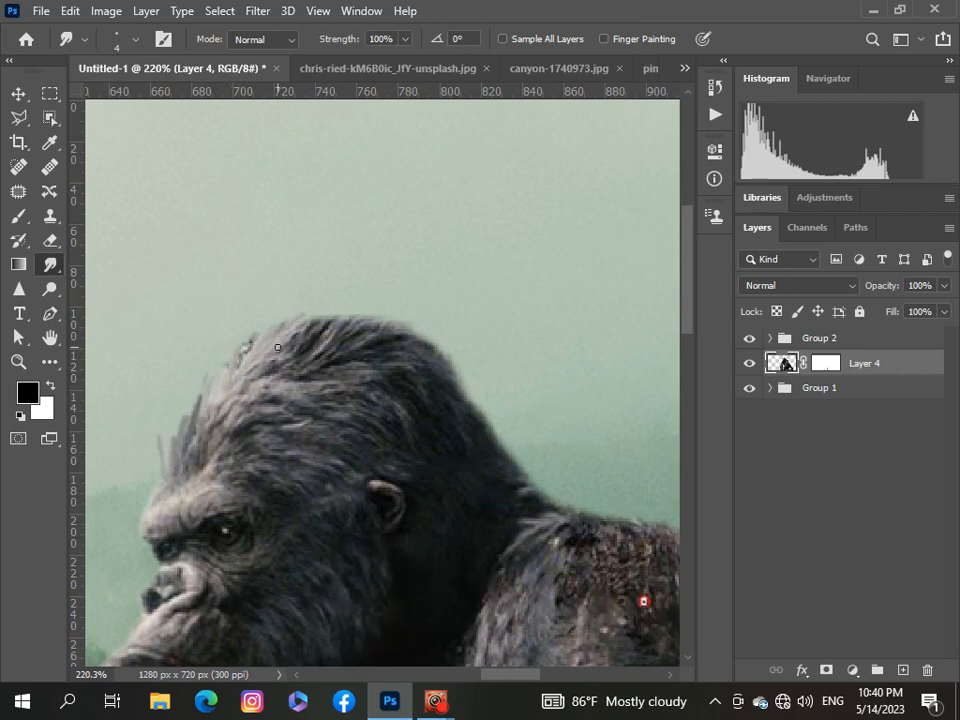
{"action": "scroll", "coordinate": [346, 348], "scroll_direction": "down", "scroll_amount": 5}
{"action": "scroll", "coordinate": [346, 348], "scroll_direction": "down", "scroll_amount": 3}
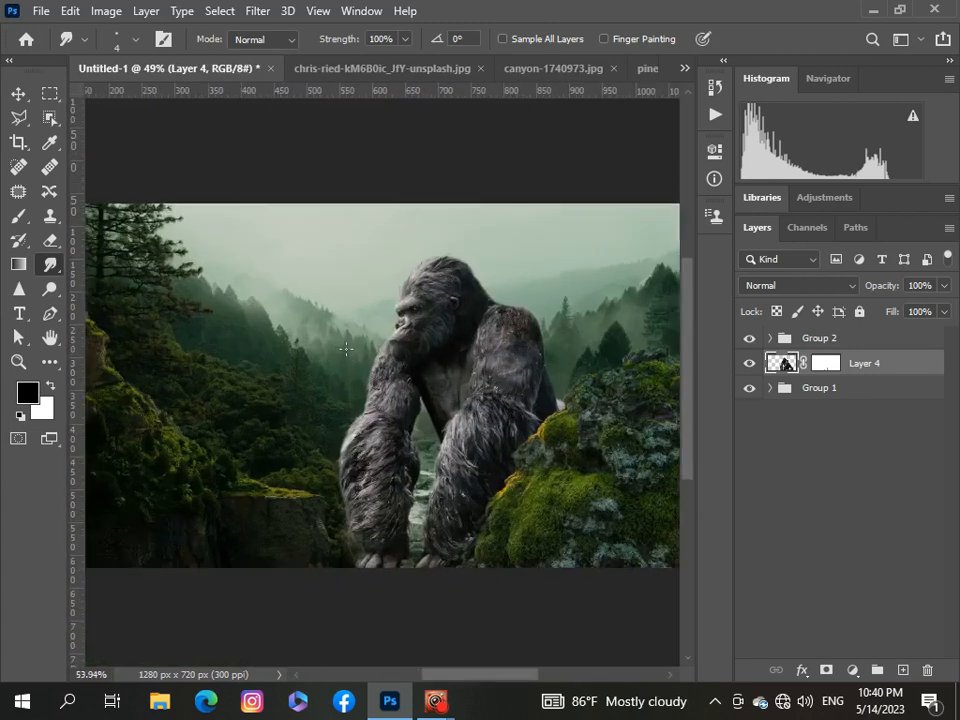
{"action": "scroll", "coordinate": [612, 320], "scroll_direction": "up", "scroll_amount": 2}
{"action": "scroll", "coordinate": [494, 323], "scroll_direction": "up", "scroll_amount": 4}
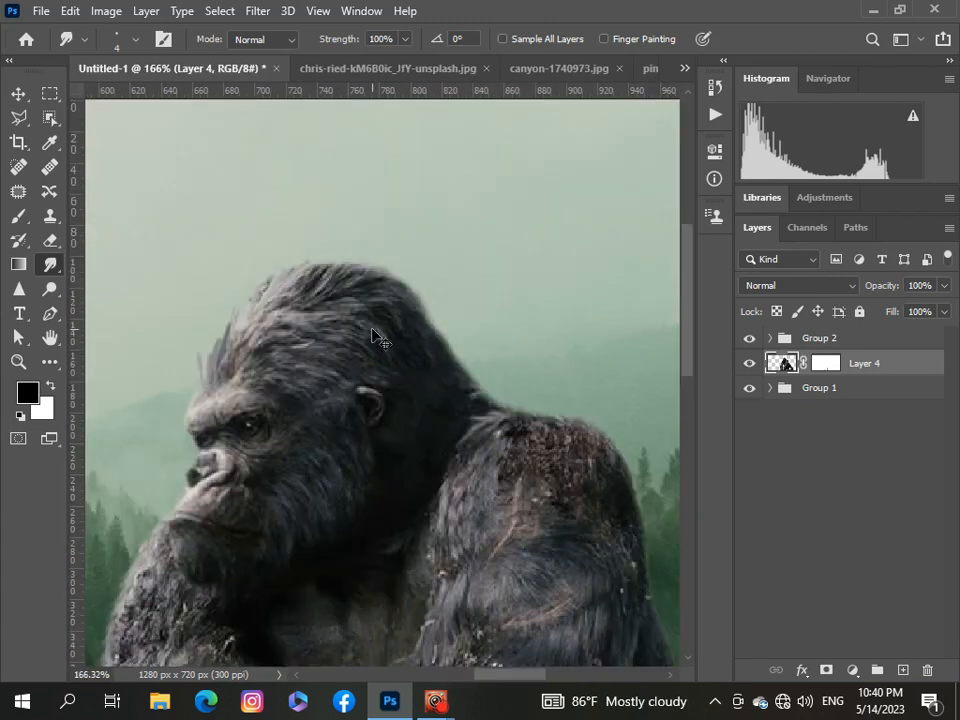
{"action": "left_click_drag", "start_coordinate": [292, 272], "coordinate": [216, 352]}
Step: Set the Smudge strength to 67% and pull fine hair strands out along the gorilla's forehead, crown and back of the head
{"action": "left_click", "coordinate": [405, 39]}
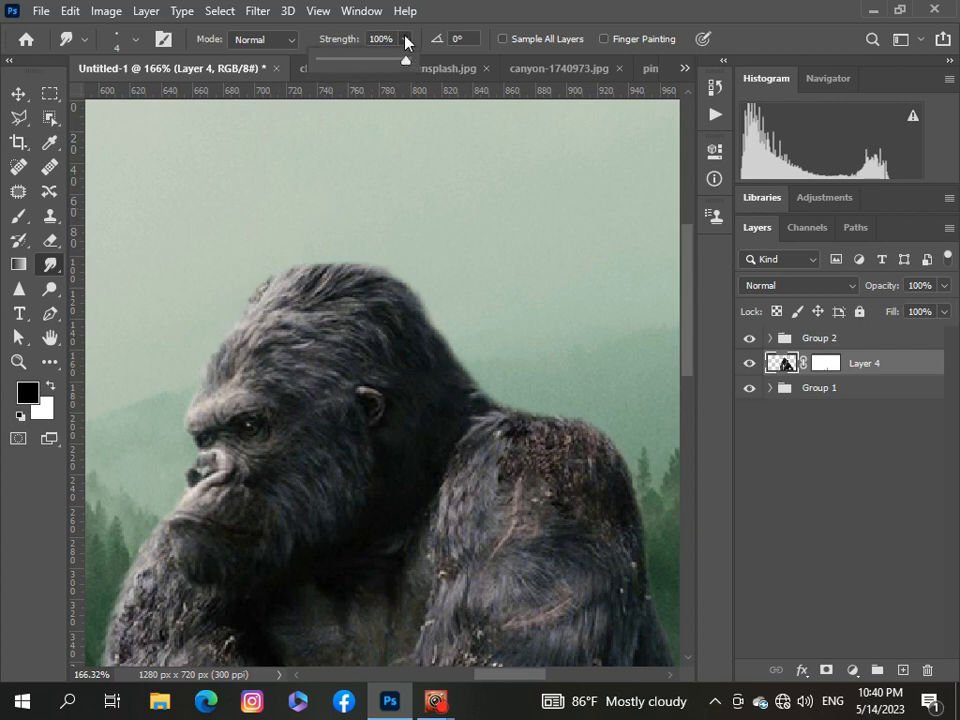
{"action": "left_click", "coordinate": [202, 348]}
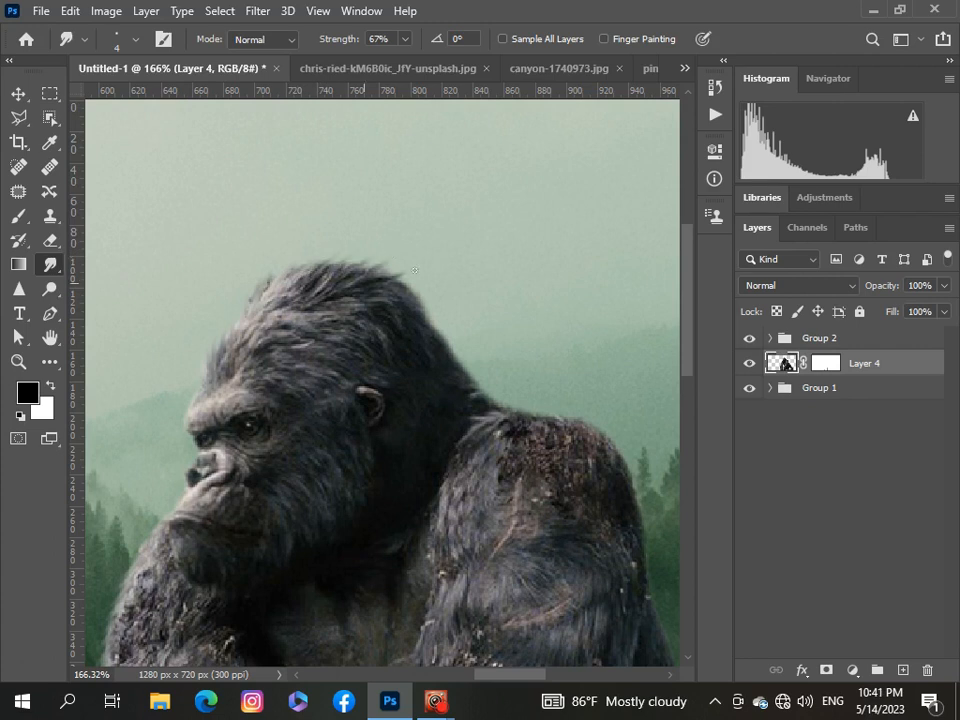
{"action": "scroll", "coordinate": [235, 290], "scroll_direction": "up", "scroll_amount": 2}
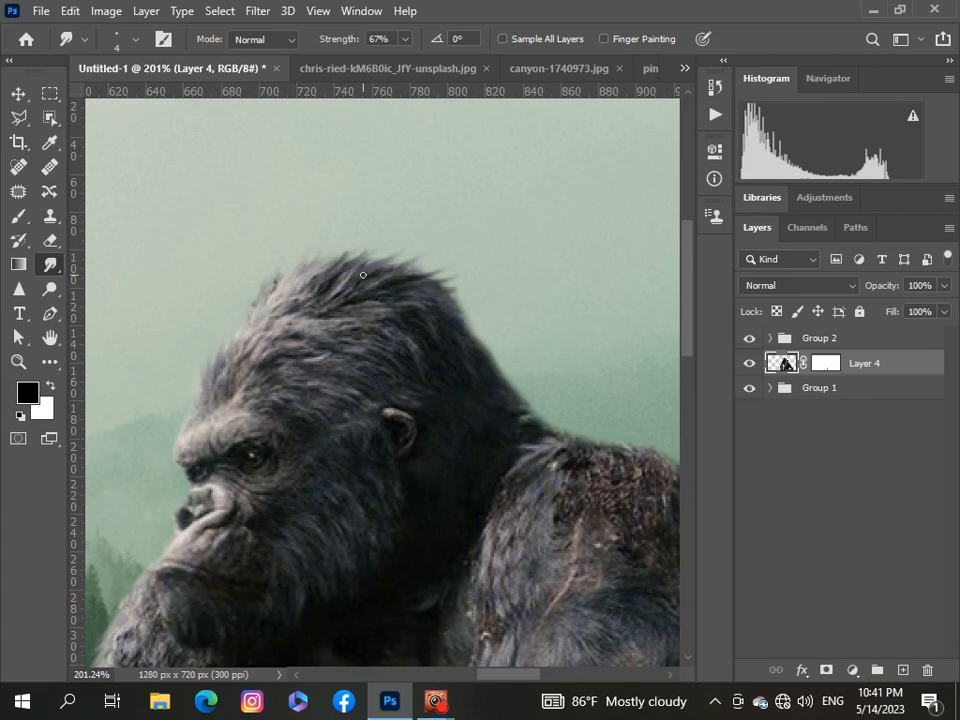
{"action": "mouse_move", "coordinate": [380, 270]}
{"action": "left_mouse_down"}
{"action": "mouse_move", "coordinate": [404, 247]}
{"action": "mouse_move", "coordinate": [396, 282]}
{"action": "mouse_move", "coordinate": [428, 263]}
{"action": "mouse_move", "coordinate": [417, 282]}
{"action": "mouse_move", "coordinate": [447, 268]}
{"action": "left_mouse_up"}
{"action": "left_click_drag", "start_coordinate": [508, 676], "coordinate": [530, 677]}
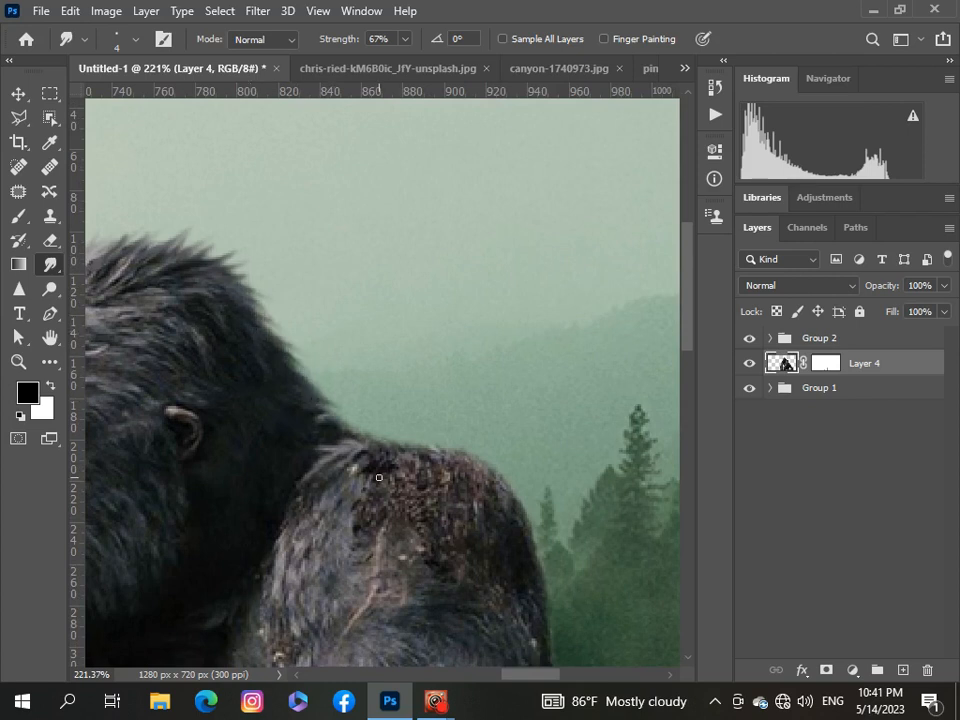
{"action": "scroll", "coordinate": [347, 474], "scroll_direction": "down", "scroll_amount": 3}
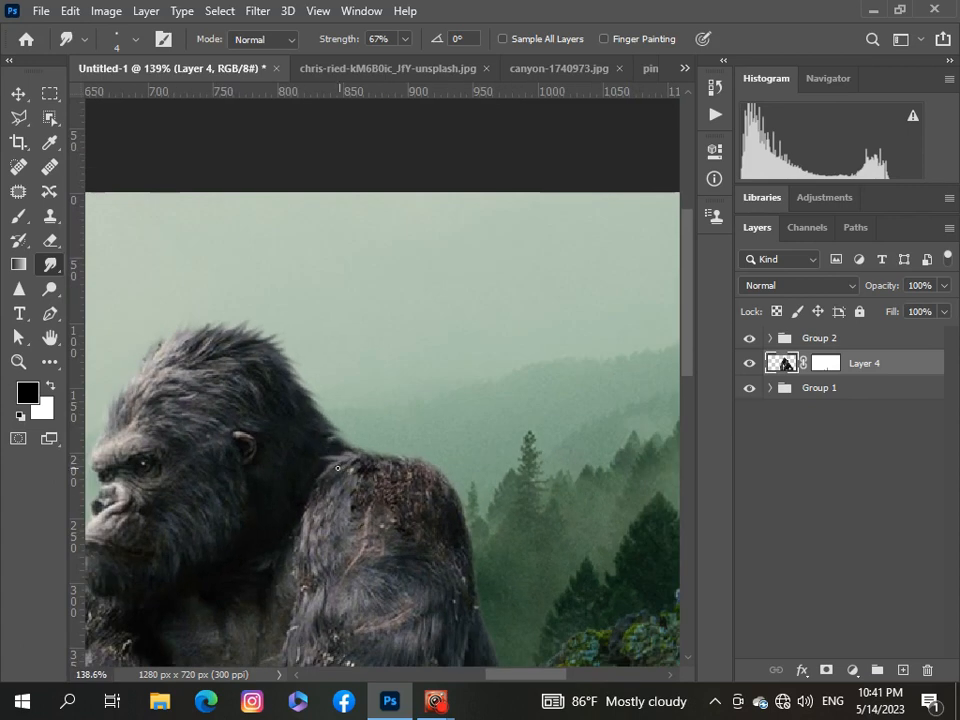
{"action": "scroll", "coordinate": [484, 516], "scroll_direction": "down", "scroll_amount": 6}
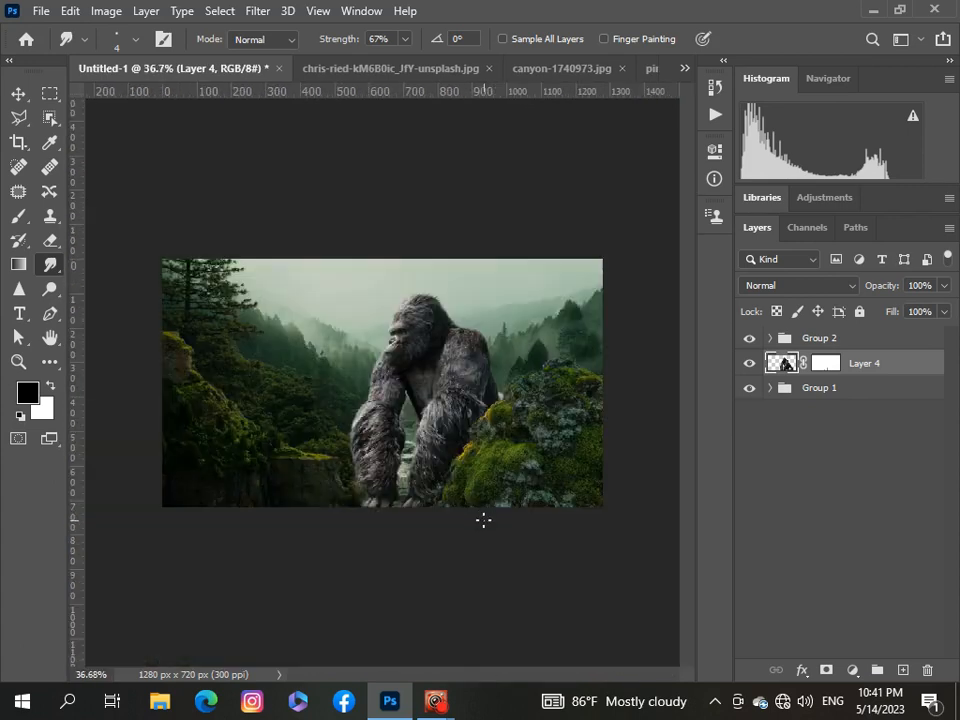
{"action": "scroll", "coordinate": [478, 516], "scroll_direction": "up", "scroll_amount": 1}
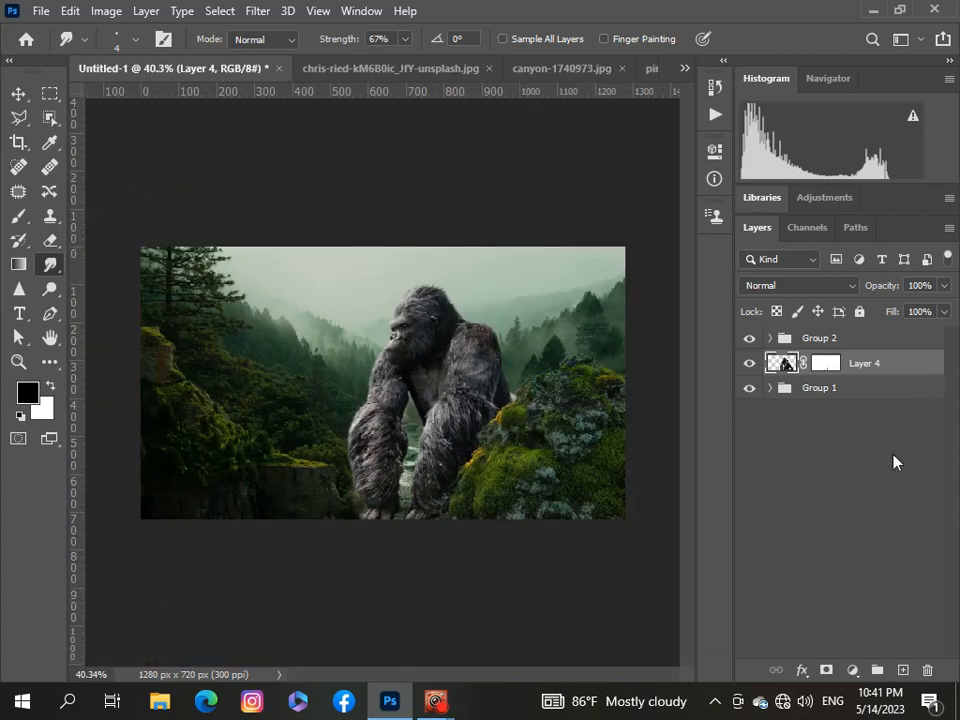
Step: Add a Hue/Saturation adjustment clipped to the gorilla layer with saturation +48 and lightness -16
{"action": "left_click", "coordinate": [849, 669]}
{"action": "left_click", "coordinate": [797, 485]}
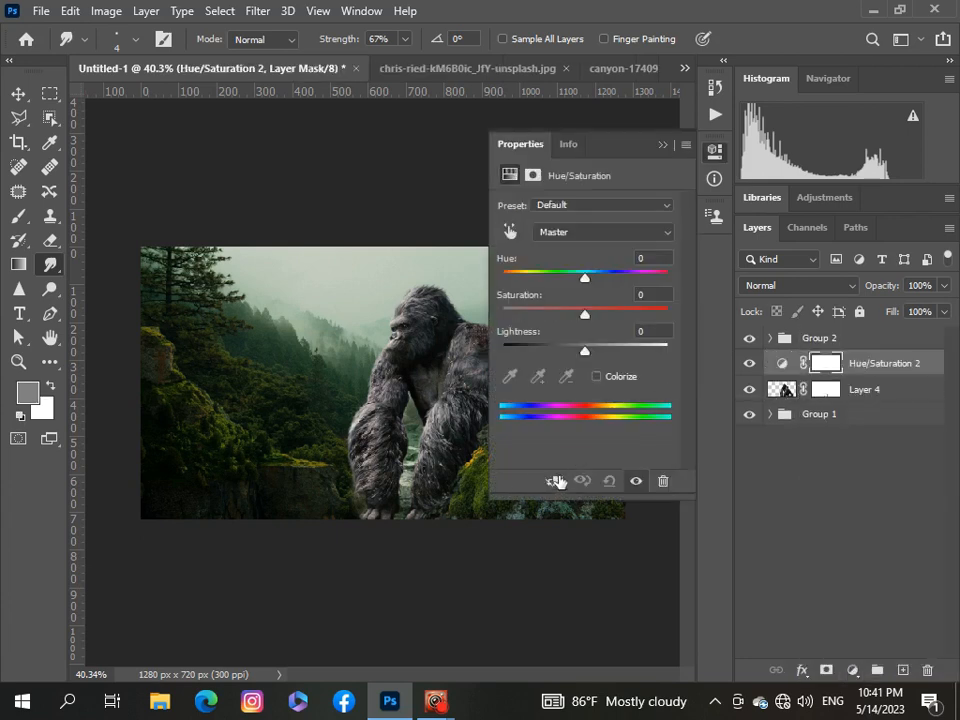
{"action": "left_click", "coordinate": [557, 482]}
{"action": "left_click_drag", "start_coordinate": [585, 351], "coordinate": [638, 343]}
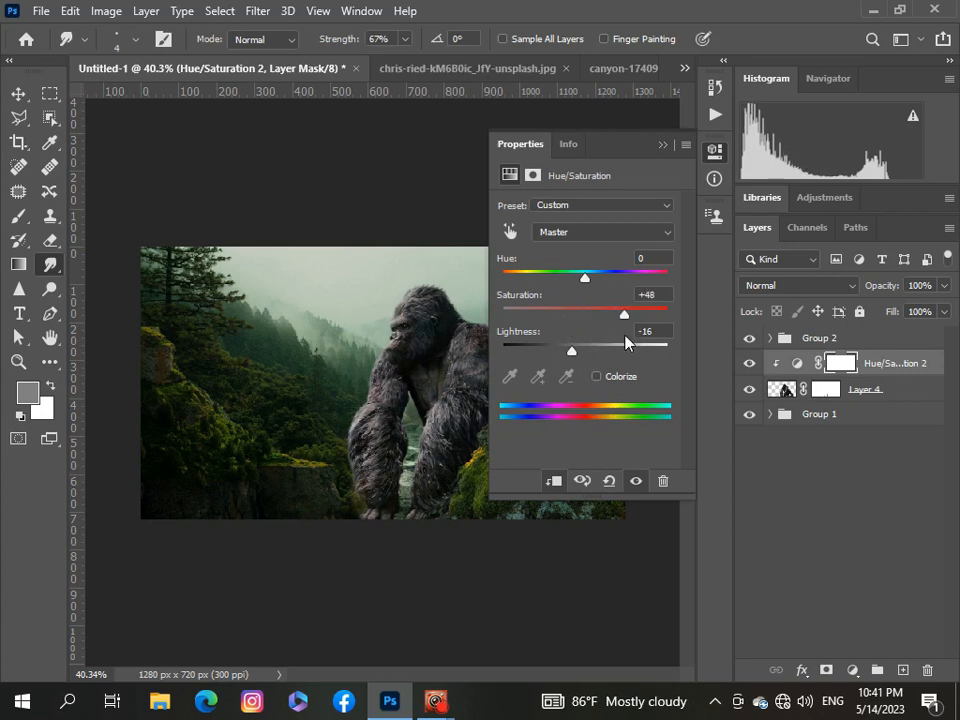
Step: Set the hue of the gorilla's clipped Hue/Saturation adjustment to +38
{"action": "scroll", "coordinate": [377, 258], "scroll_direction": "down", "scroll_amount": 3}
{"action": "scroll", "coordinate": [377, 258], "scroll_direction": "up", "scroll_amount": 1}
{"action": "left_click_drag", "start_coordinate": [585, 276], "coordinate": [619, 294]}
{"action": "scroll", "coordinate": [413, 423], "scroll_direction": "up", "scroll_amount": 3}
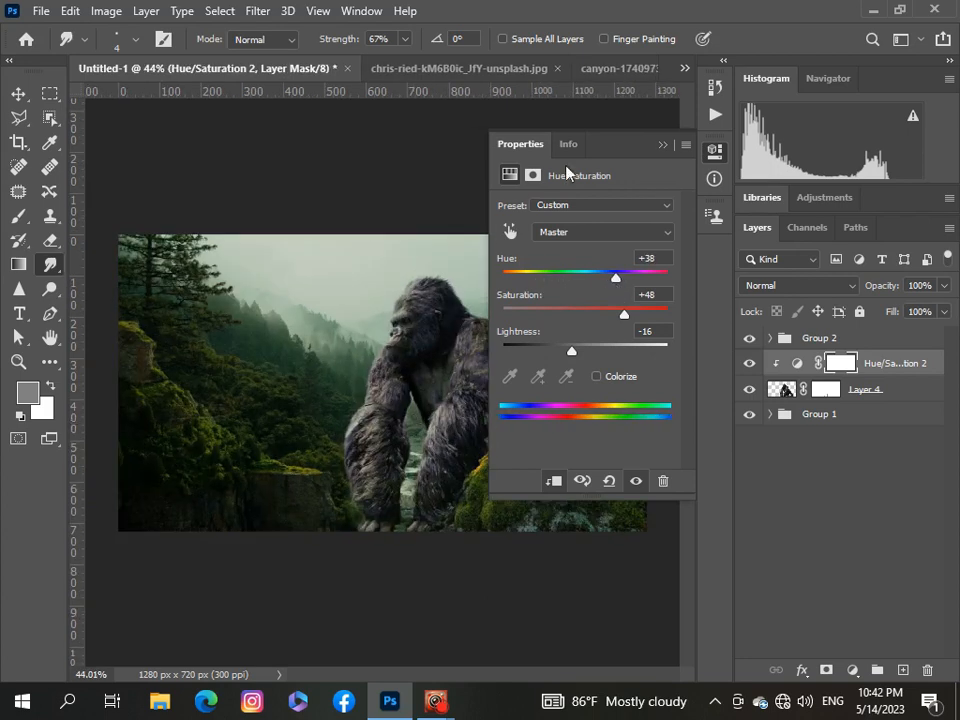
{"action": "left_click", "coordinate": [663, 145]}
{"action": "scroll", "coordinate": [460, 325], "scroll_direction": "down", "scroll_amount": 2}
{"action": "scroll", "coordinate": [458, 325], "scroll_direction": "up", "scroll_amount": 1}
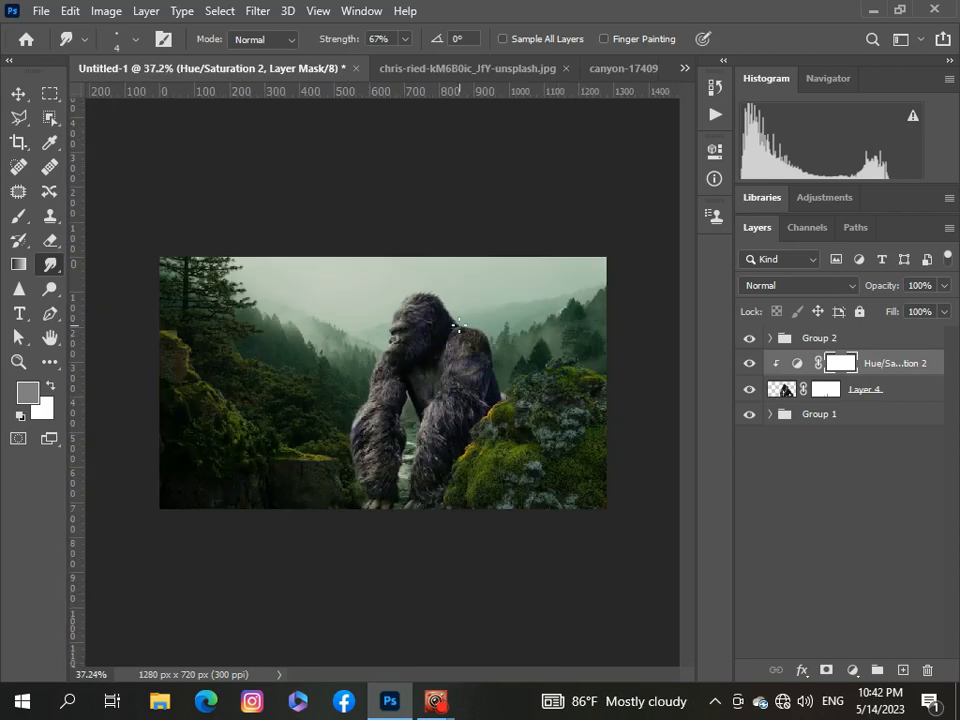
Step: Add a Brightness/Contrast adjustment clipped to the gorilla layer and lower its brightness slightly
{"action": "left_click", "coordinate": [852, 670]}
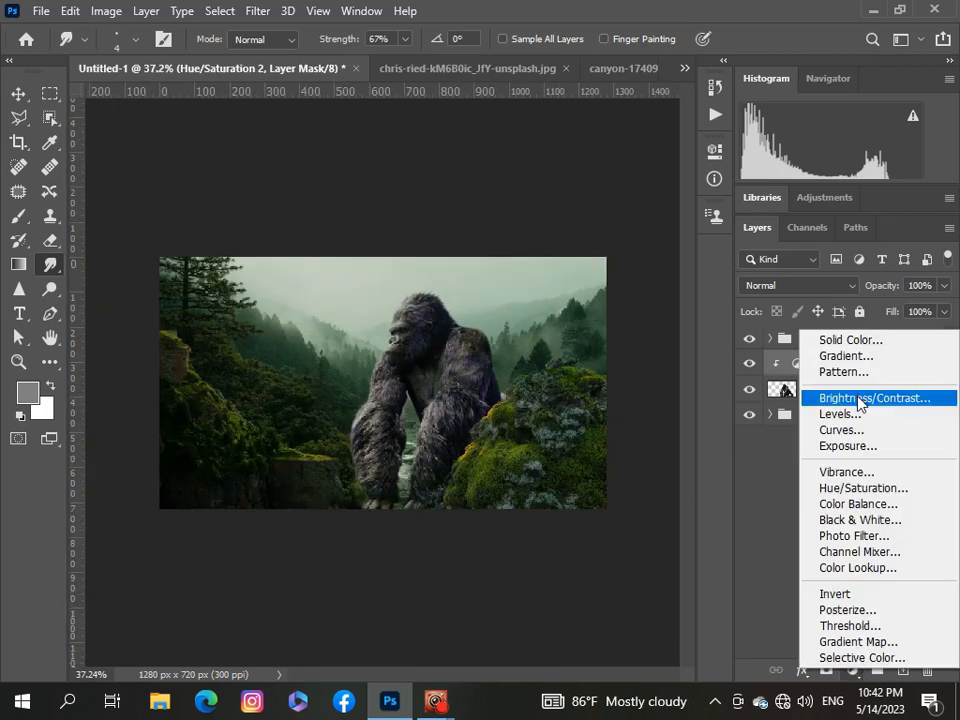
{"action": "left_click", "coordinate": [861, 398]}
{"action": "left_click", "coordinate": [556, 482]}
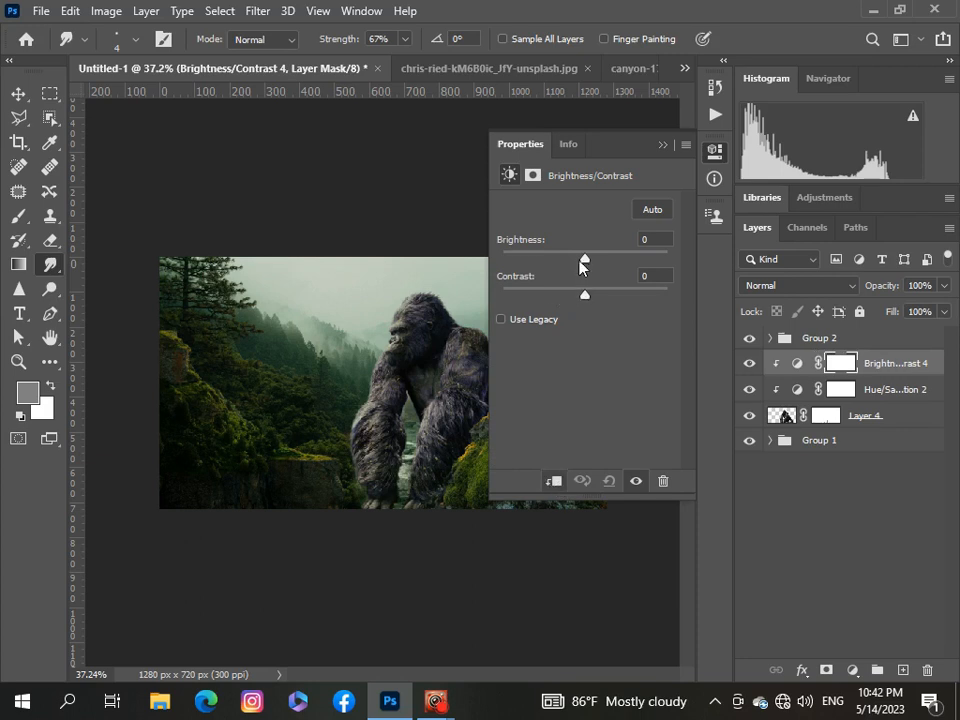
{"action": "left_click_drag", "start_coordinate": [584, 260], "coordinate": [574, 299]}
{"action": "left_click", "coordinate": [662, 145]}
{"action": "scroll", "coordinate": [407, 343], "scroll_direction": "up", "scroll_amount": 5}
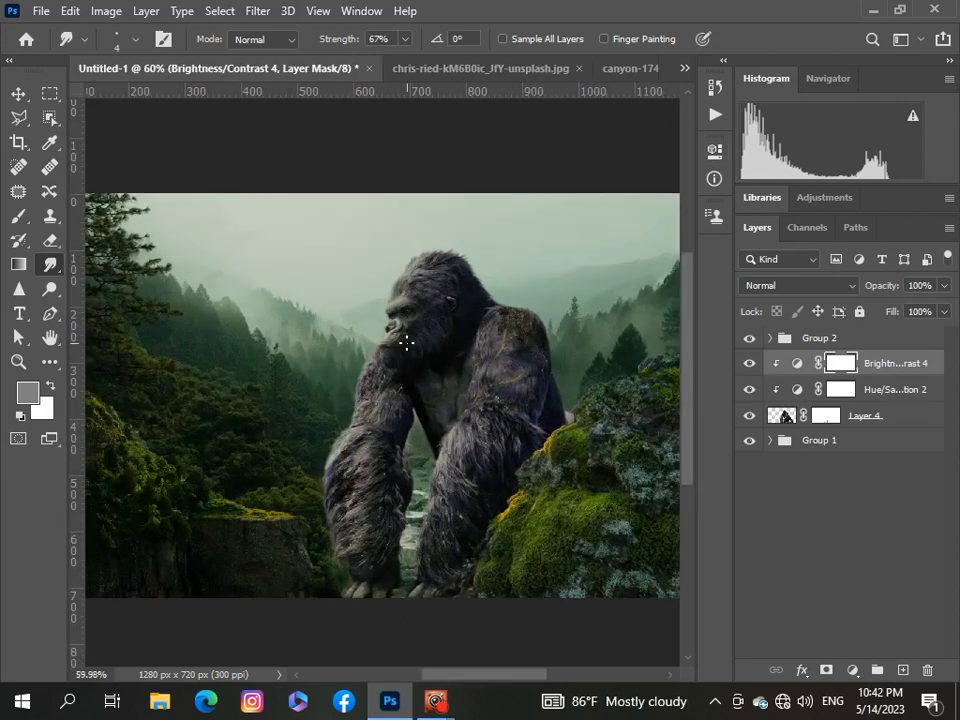
{"action": "scroll", "coordinate": [407, 343], "scroll_direction": "down", "scroll_amount": 6}
{"action": "scroll", "coordinate": [407, 343], "scroll_direction": "up", "scroll_amount": 3}
{"action": "scroll", "coordinate": [407, 343], "scroll_direction": "down", "scroll_amount": 2}
{"action": "scroll", "coordinate": [407, 343], "scroll_direction": "up", "scroll_amount": 1}
{"action": "scroll", "coordinate": [407, 343], "scroll_direction": "down", "scroll_amount": 1}
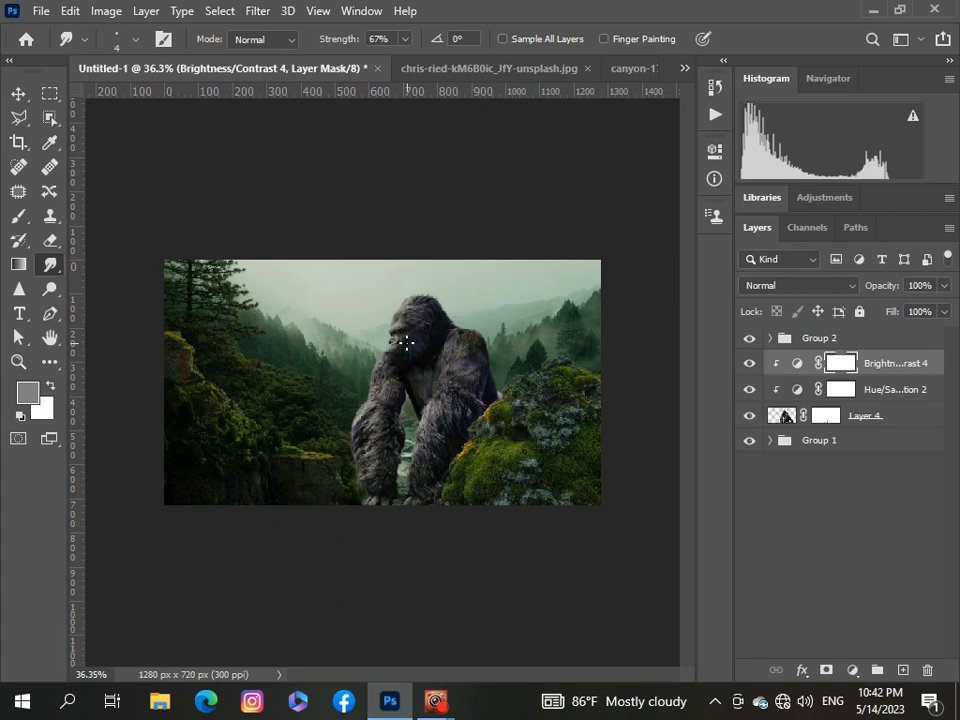
Step: Open the flying birds image birds_two____png_stock_by_selunia_d4ymhu1 from the stock folder
{"action": "left_click", "coordinate": [40, 11]}
{"action": "left_click", "coordinate": [70, 54]}
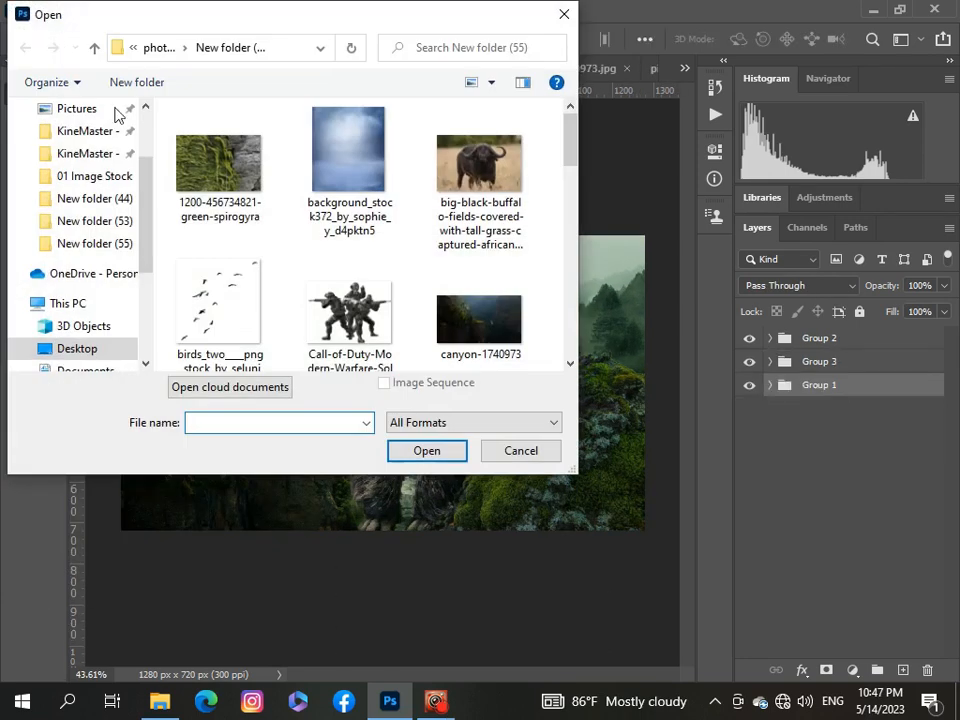
{"action": "left_click", "coordinate": [218, 300]}
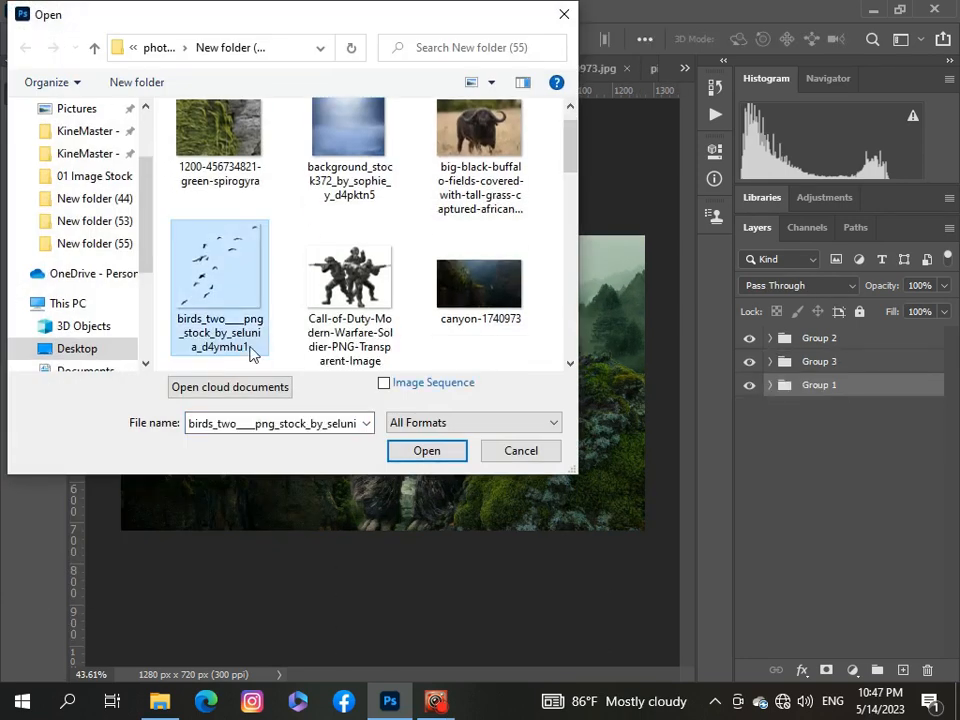
{"action": "left_click", "coordinate": [407, 451]}
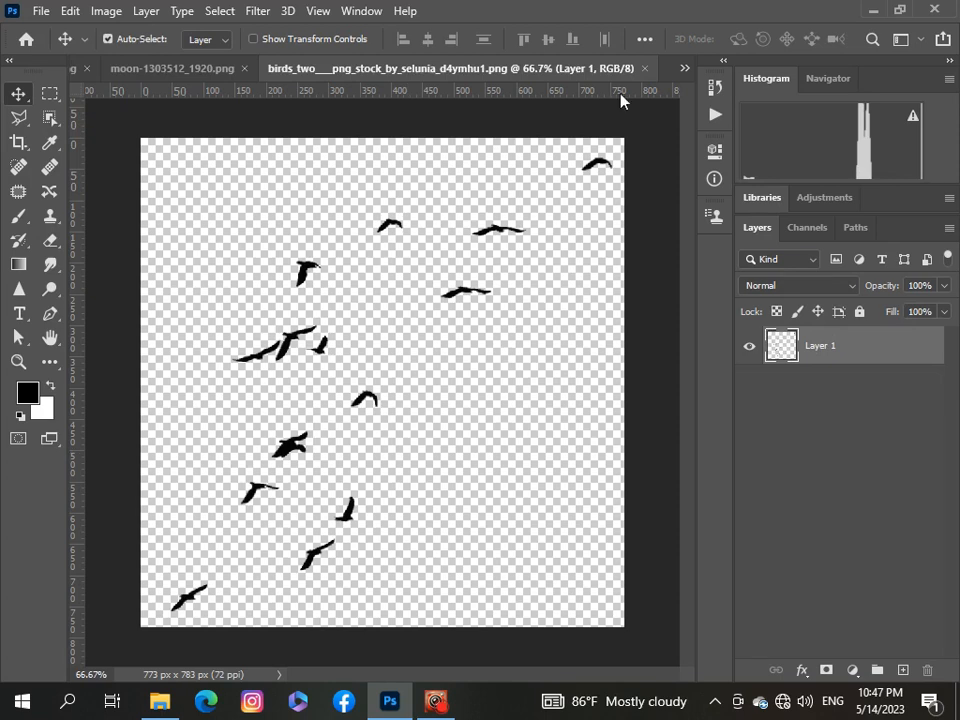
Step: Copy the birds into the Untitled-1 composite as a new layer above Group 2
{"action": "left_click", "coordinate": [683, 70]}
{"action": "left_click", "coordinate": [622, 79]}
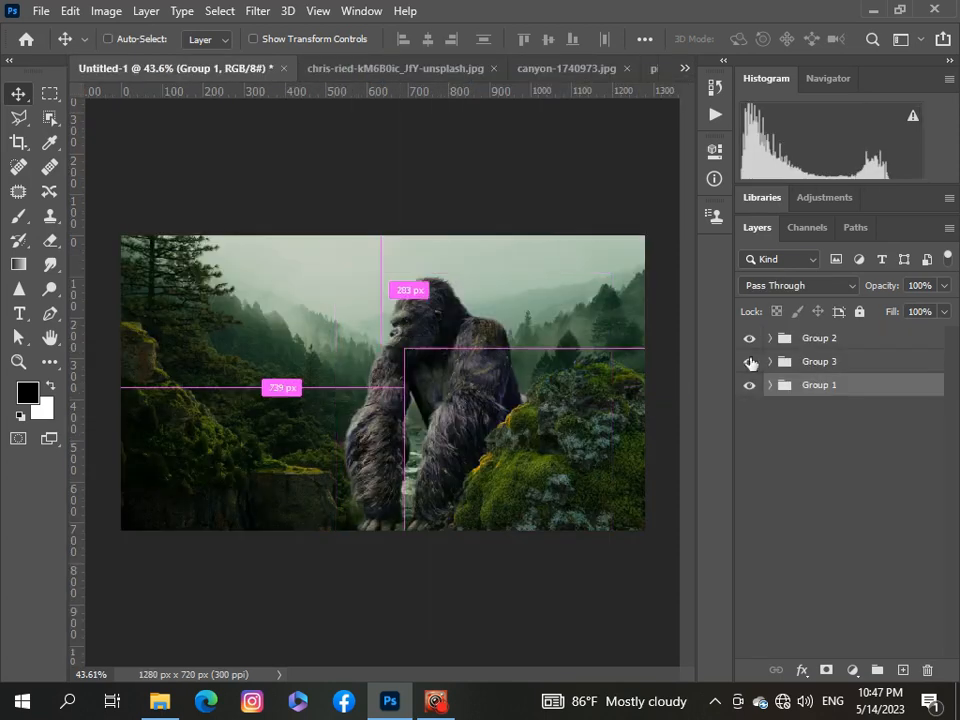
{"action": "left_click", "coordinate": [868, 347], "text": "ctrl"}
{"action": "key", "text": "ctrl+v"}
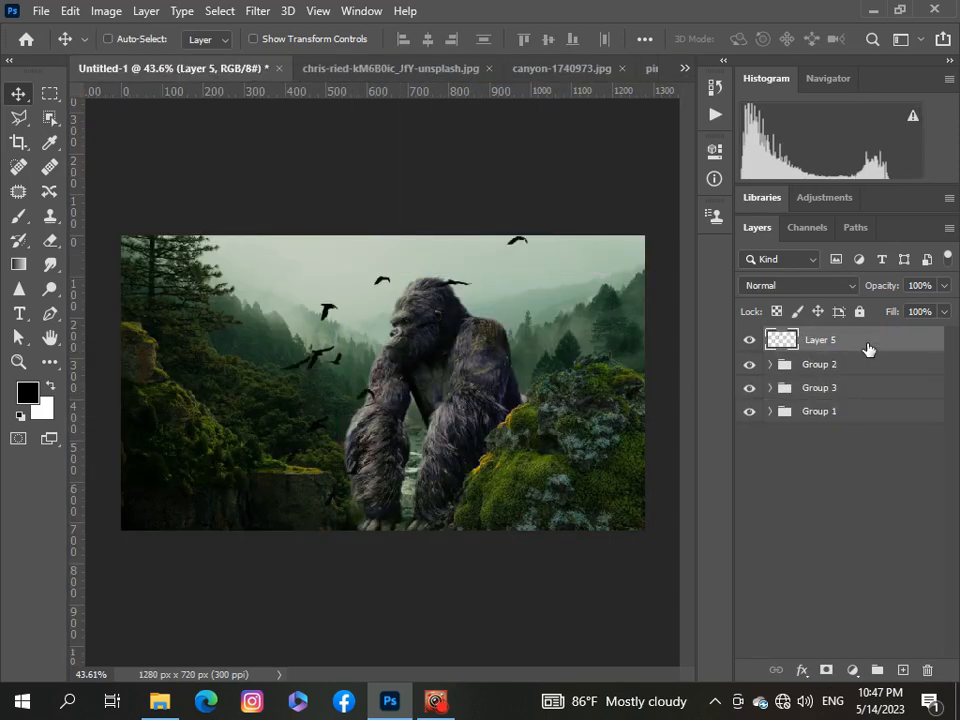
Step: Scale the flock of birds down and position it in the sky in front of the gorilla's face
{"action": "key", "text": "ctrl+t"}
{"action": "left_click_drag", "start_coordinate": [236, 236], "coordinate": [354, 296]}
{"action": "left_click", "coordinate": [855, 494]}
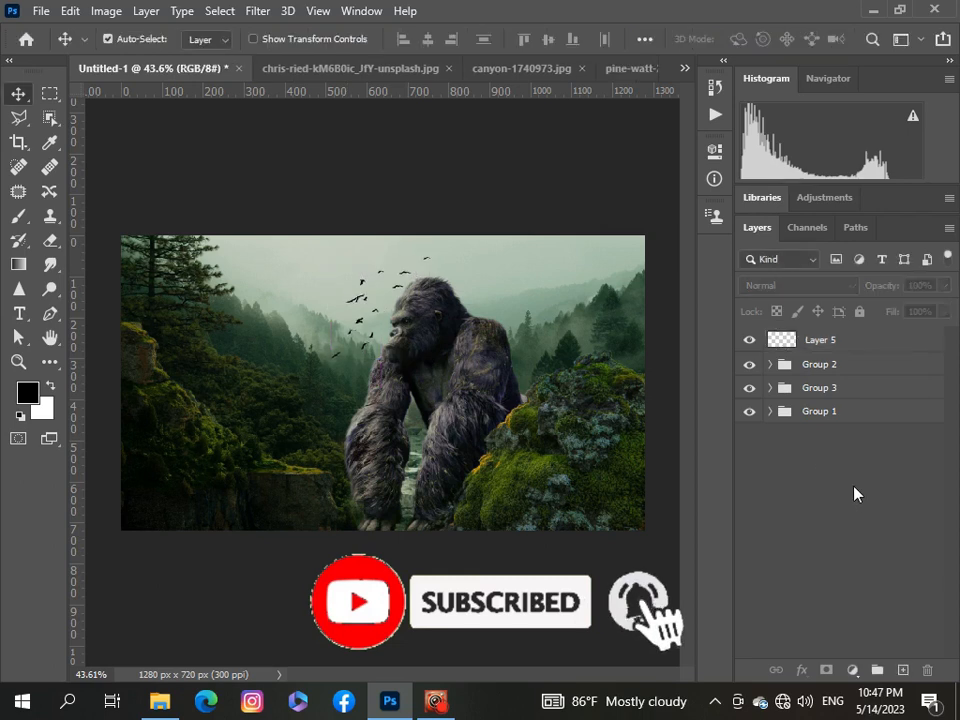
{"action": "scroll", "coordinate": [242, 395], "scroll_direction": "down", "scroll_amount": 1}
{"action": "scroll", "coordinate": [242, 395], "scroll_direction": "up", "scroll_amount": 2}
{"action": "scroll", "coordinate": [242, 395], "scroll_direction": "down", "scroll_amount": 2}
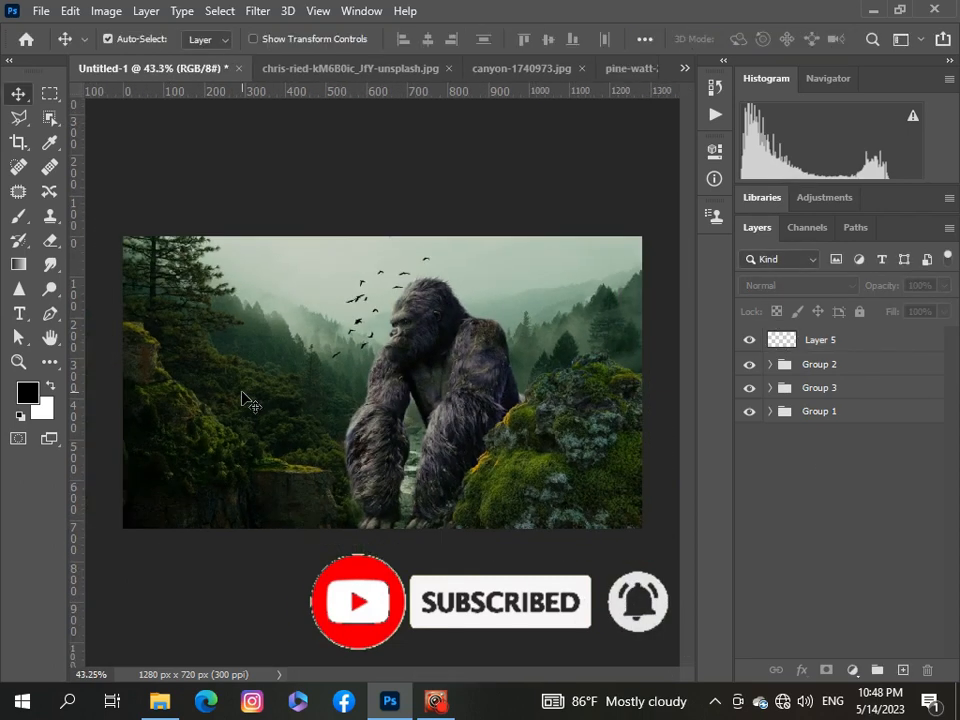
{"action": "scroll", "coordinate": [250, 403], "scroll_direction": "down", "scroll_amount": 1}
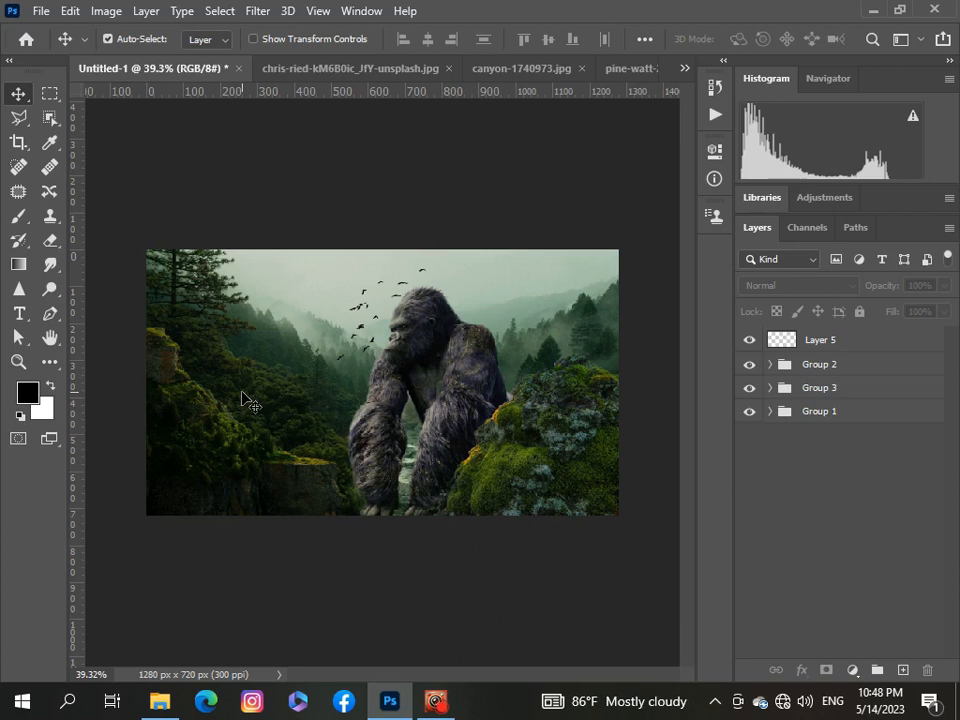
Step: Open the spaceship image district_9_spaceship_blank_bg_png__2_by_duzulek_deoc2se
{"action": "left_click", "coordinate": [41, 11]}
{"action": "left_click", "coordinate": [58, 44]}
{"action": "scroll", "coordinate": [352, 245], "scroll_direction": "down", "scroll_amount": 1}
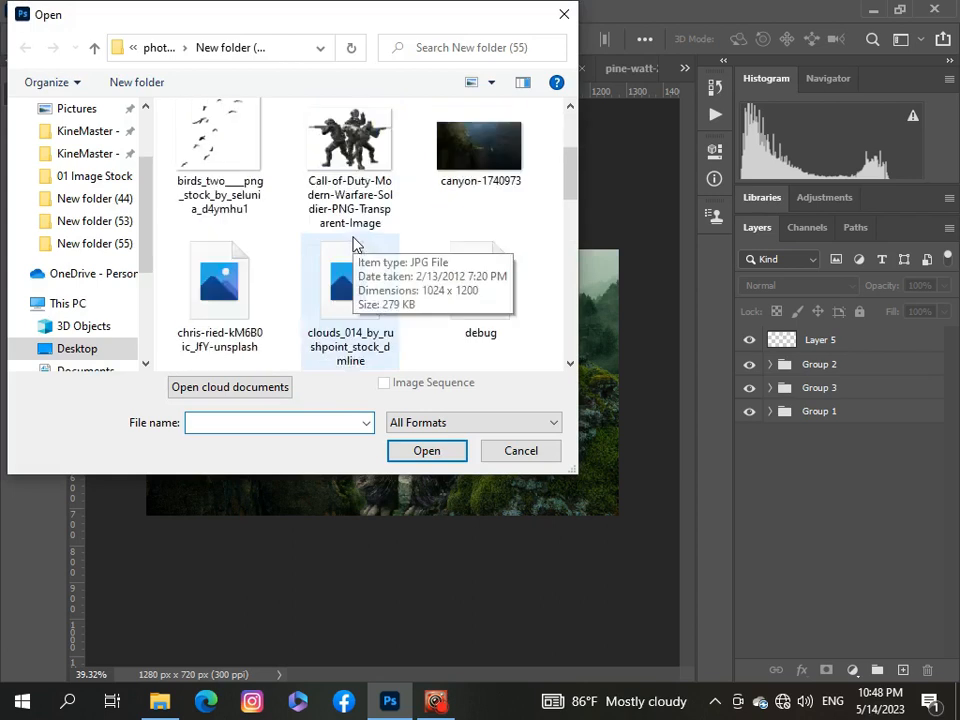
{"action": "scroll", "coordinate": [300, 258], "scroll_direction": "down", "scroll_amount": 1}
{"action": "left_click", "coordinate": [257, 266]}
{"action": "left_click", "coordinate": [424, 451]}
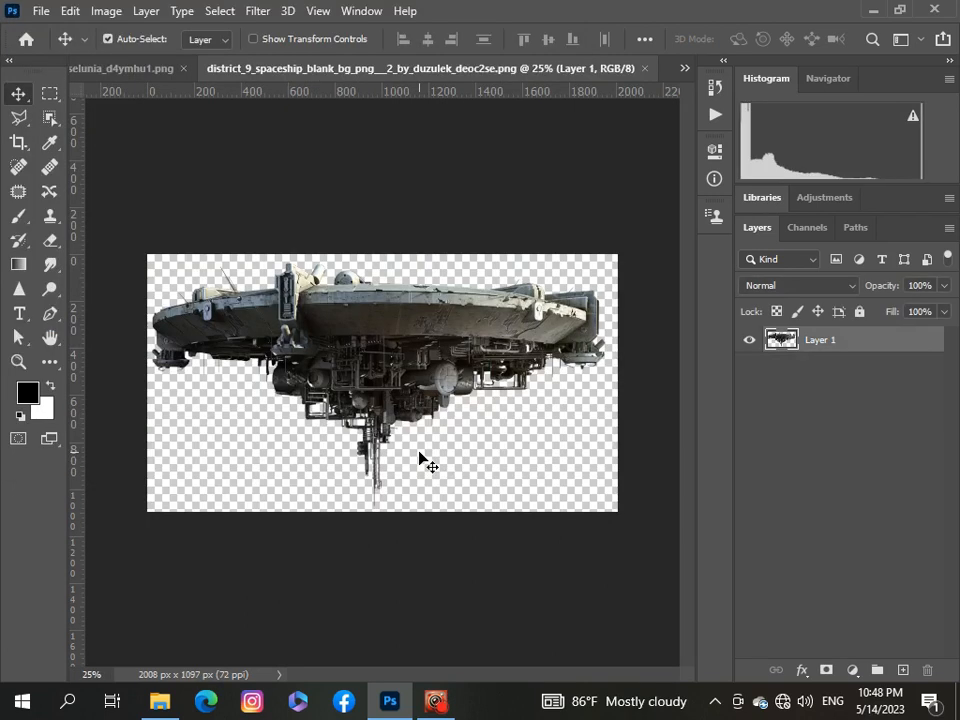
Step: Copy the spaceship into the Untitled-1 composite as a new layer above the birds
{"action": "left_click", "coordinate": [684, 68]}
{"action": "left_click", "coordinate": [620, 73]}
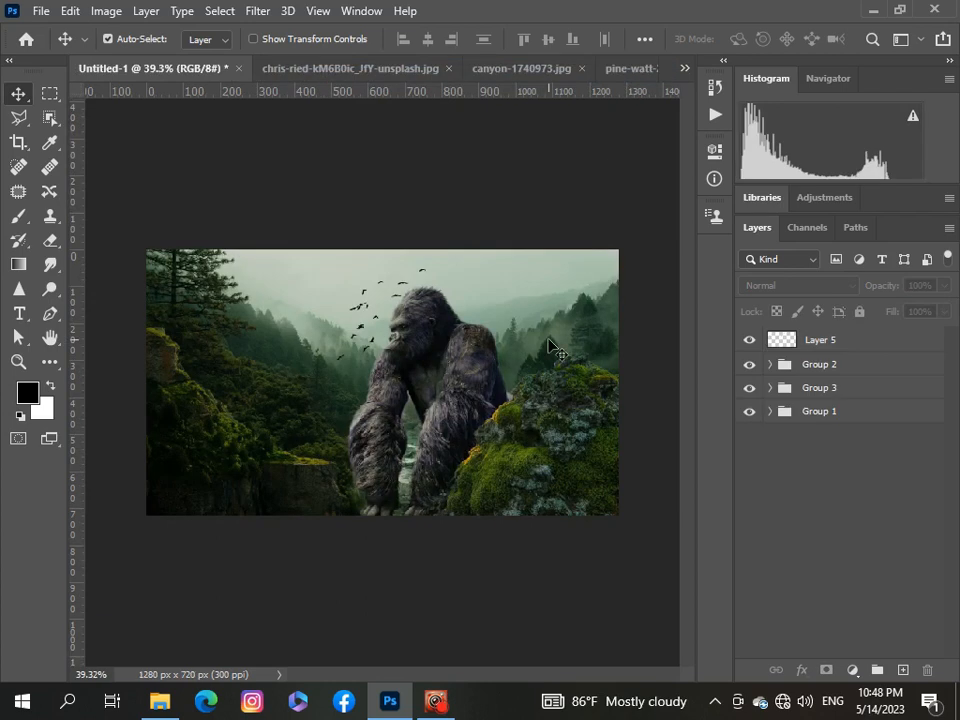
{"action": "left_click_drag", "start_coordinate": [549, 345], "coordinate": [551, 347]}
Step: Scale the spaceship to 7.94% and position it in the open sky behind the gorilla's back
{"action": "key", "text": "ctrl+t"}
{"action": "key", "text": "ctrl+0"}
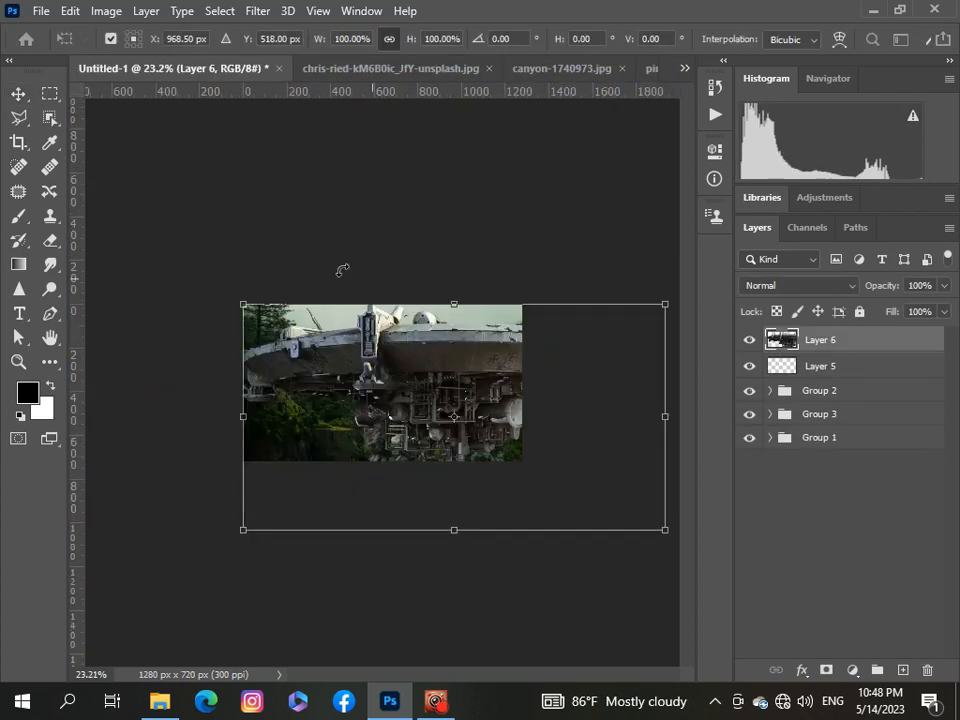
{"action": "left_click_drag", "start_coordinate": [651, 531], "coordinate": [465, 330]}
{"action": "key", "text": "ctrl+0"}
{"action": "left_click_drag", "start_coordinate": [422, 259], "coordinate": [474, 286]}
{"action": "left_click_drag", "start_coordinate": [539, 317], "coordinate": [529, 312]}
{"action": "scroll", "coordinate": [529, 312], "scroll_direction": "up", "scroll_amount": 3}
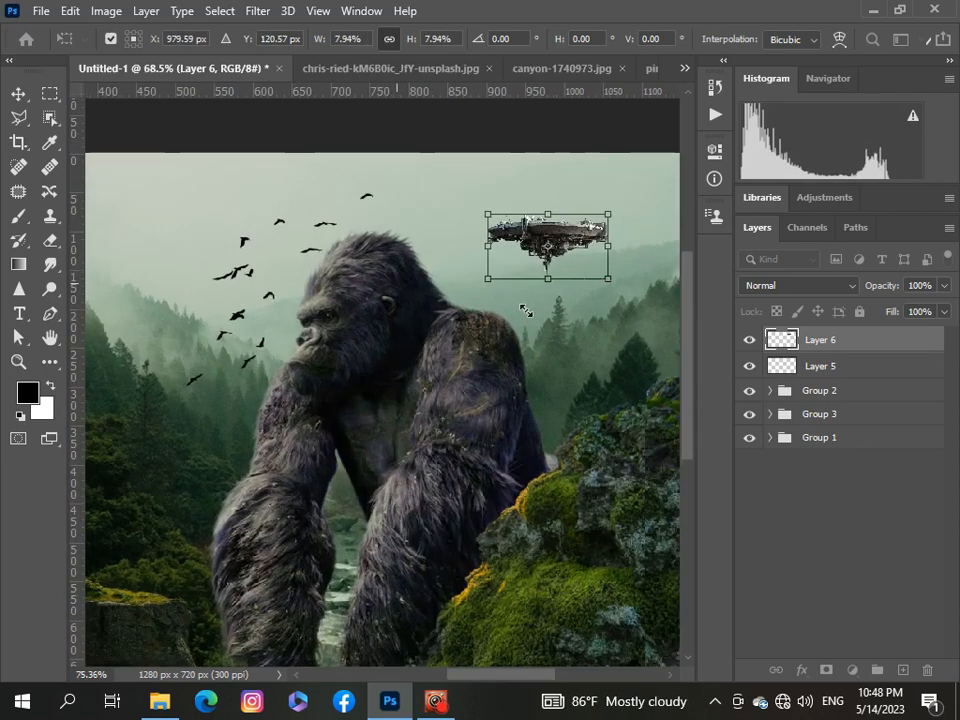
{"action": "left_click_drag", "start_coordinate": [561, 262], "coordinate": [575, 240]}
{"action": "left_click", "coordinate": [778, 469]}
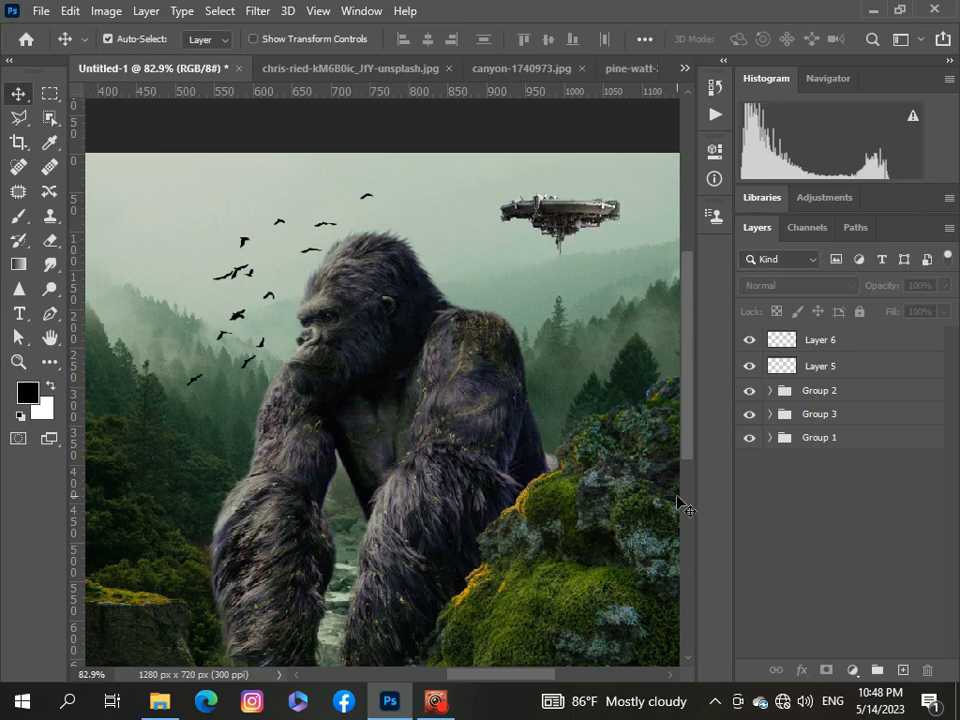
{"action": "scroll", "coordinate": [435, 417], "scroll_direction": "down", "scroll_amount": 3}
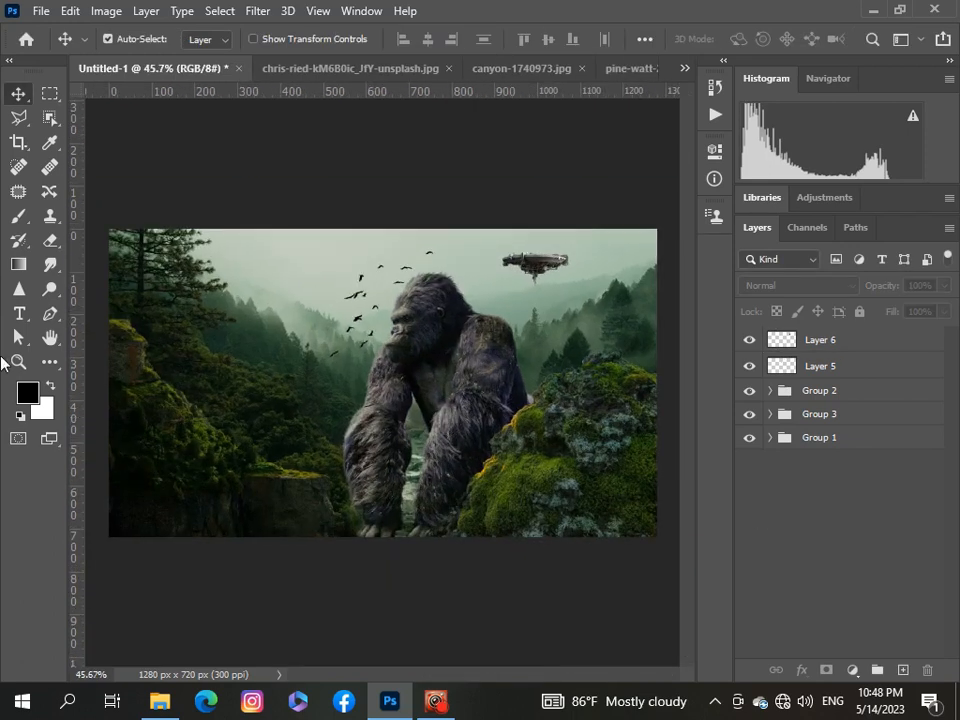
Step: Select the spaceship layer in the composite and open the image lens_flare_1_by_leostarkoneru_d32o4og
{"action": "left_click", "coordinate": [849, 346]}
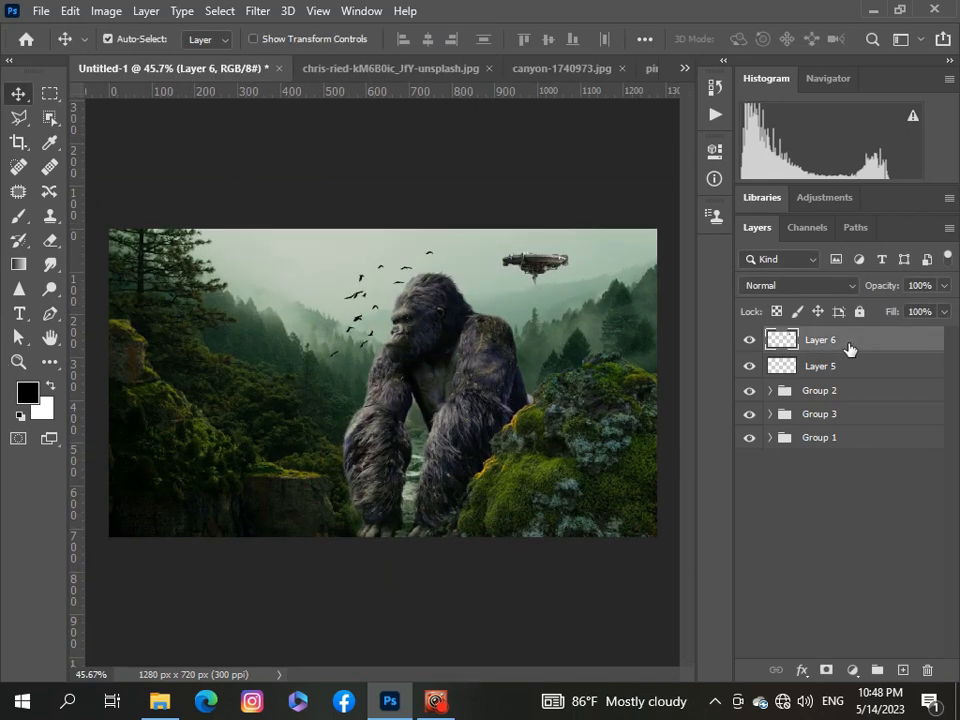
{"action": "scroll", "coordinate": [461, 405], "scroll_direction": "down", "scroll_amount": 1}
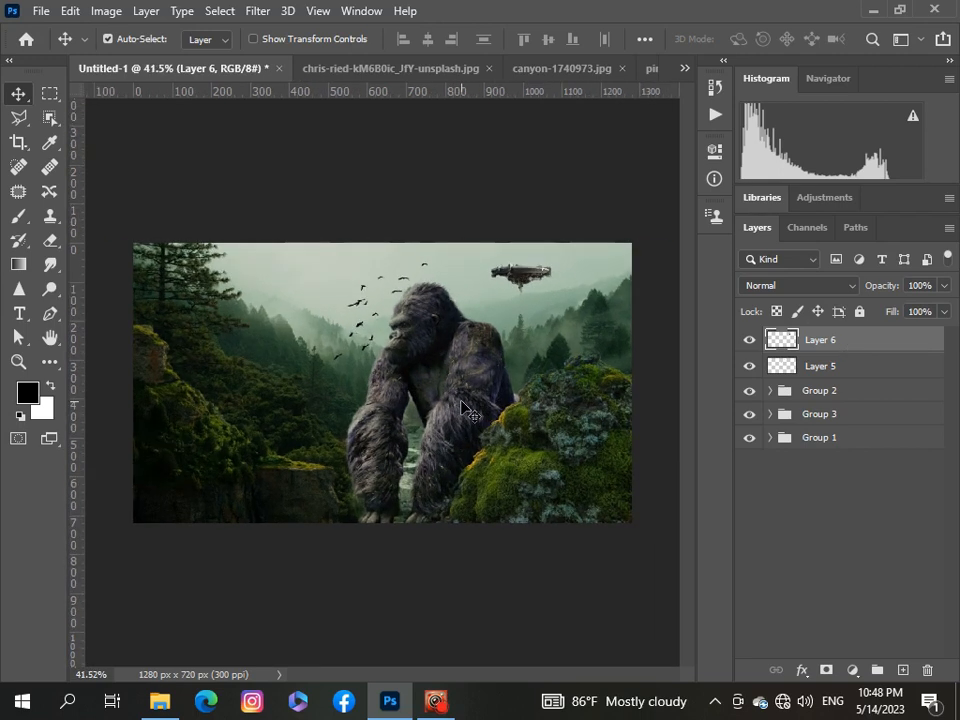
{"action": "scroll", "coordinate": [461, 405], "scroll_direction": "up", "scroll_amount": 1}
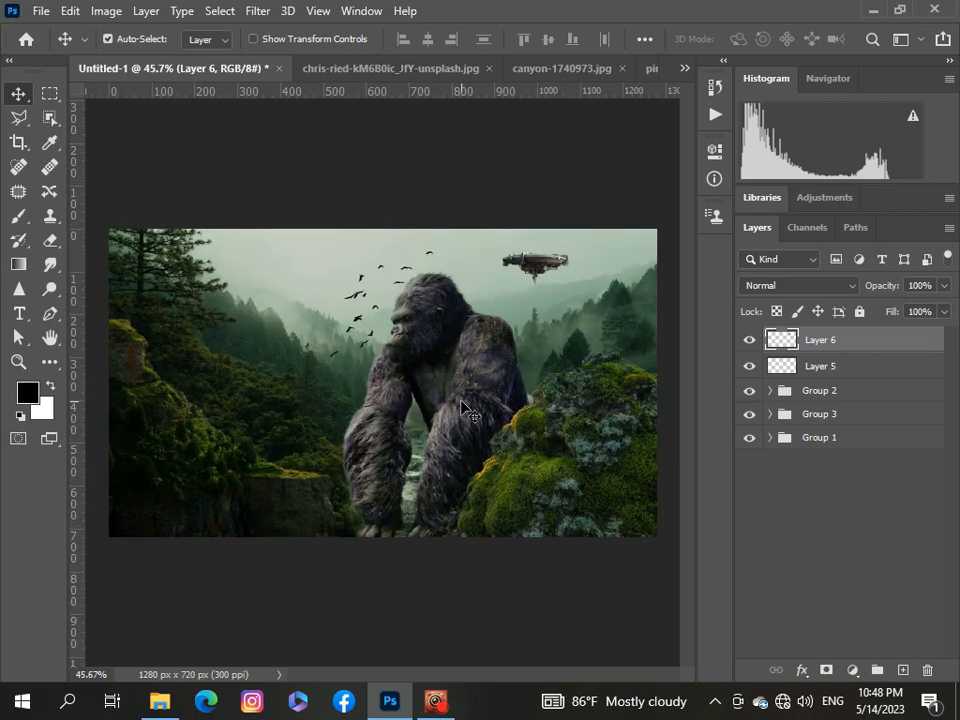
{"action": "left_click", "coordinate": [40, 11]}
{"action": "left_click", "coordinate": [46, 44]}
{"action": "scroll", "coordinate": [352, 238], "scroll_direction": "down", "scroll_amount": 3}
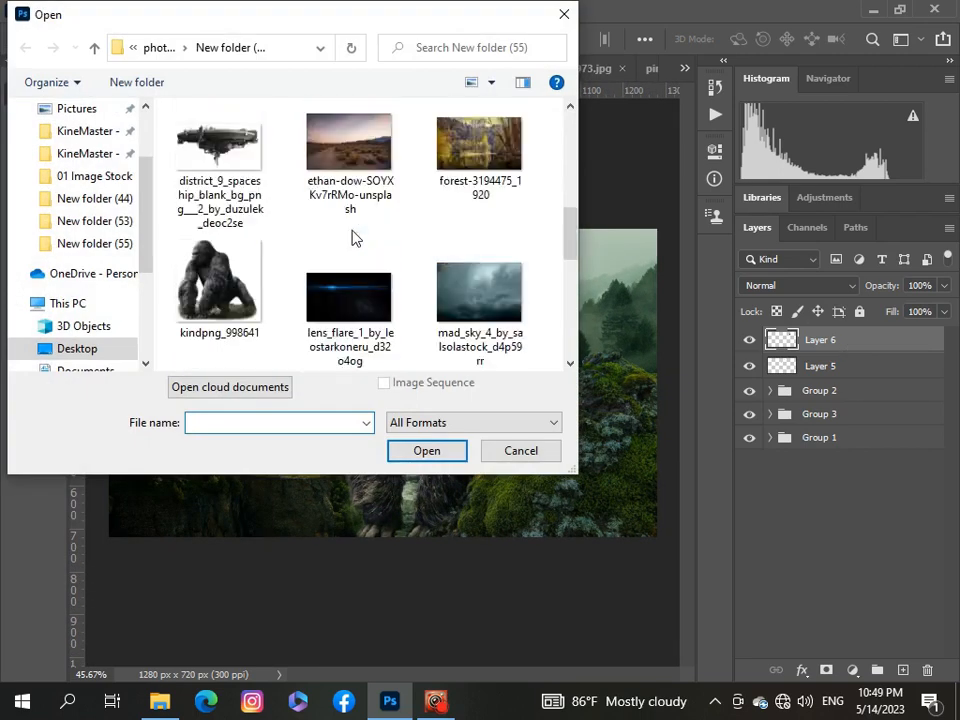
{"action": "left_click", "coordinate": [349, 292]}
{"action": "left_click", "coordinate": [418, 450]}
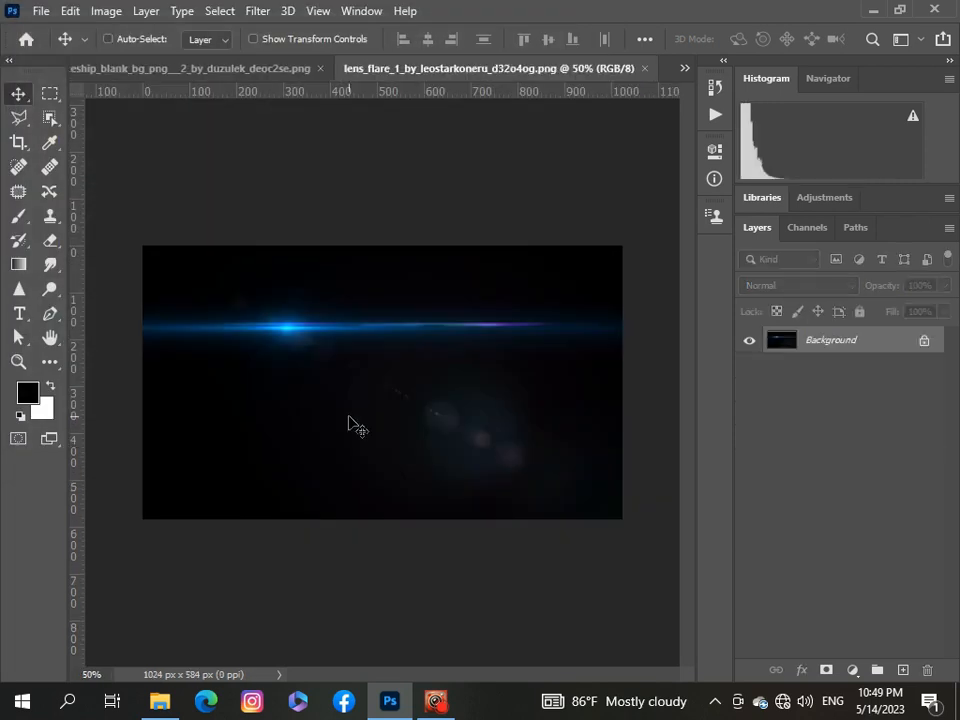
Step: Copy the whole lens flare image into the Untitled-1 composite as a new layer above the spaceship
{"action": "key", "text": "ctrl+a"}
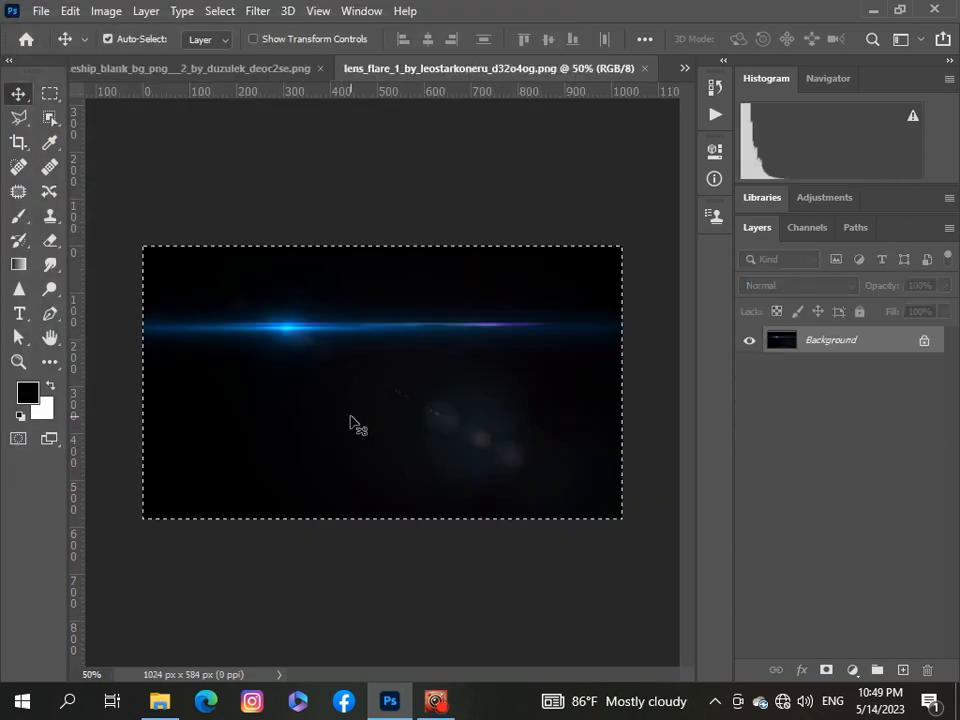
{"action": "left_click", "coordinate": [687, 69]}
{"action": "left_click", "coordinate": [612, 74]}
{"action": "key", "text": "ctrl+v"}
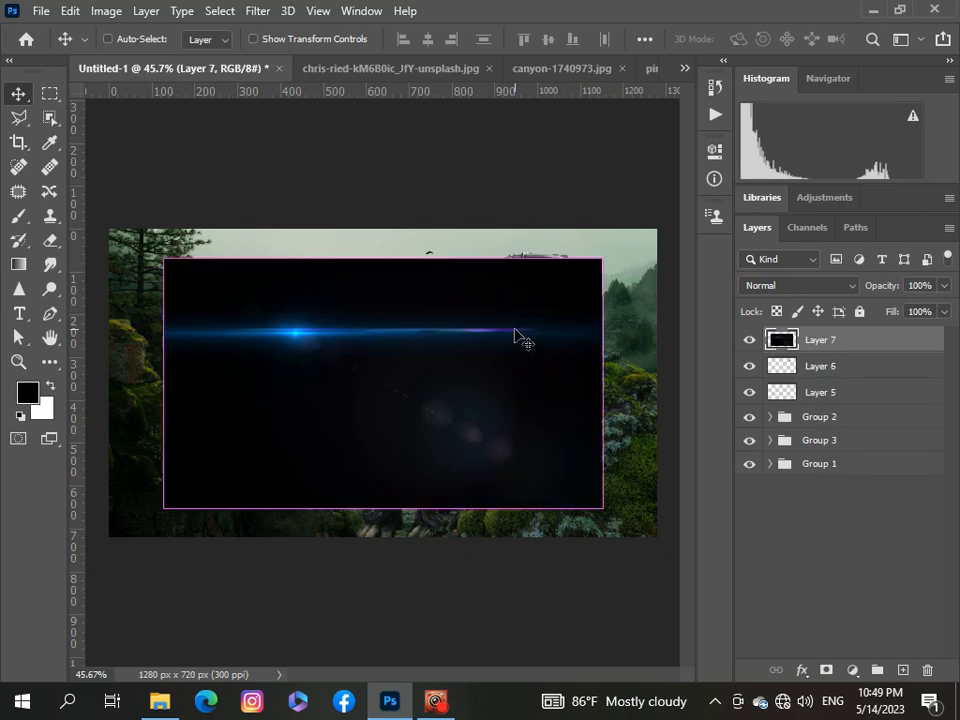
Step: Flip the lens flare layer vertically and horizontally, and rotate it 90° clockwise
{"action": "key", "text": "ctrl+t"}
{"action": "right_click", "coordinate": [519, 335]}
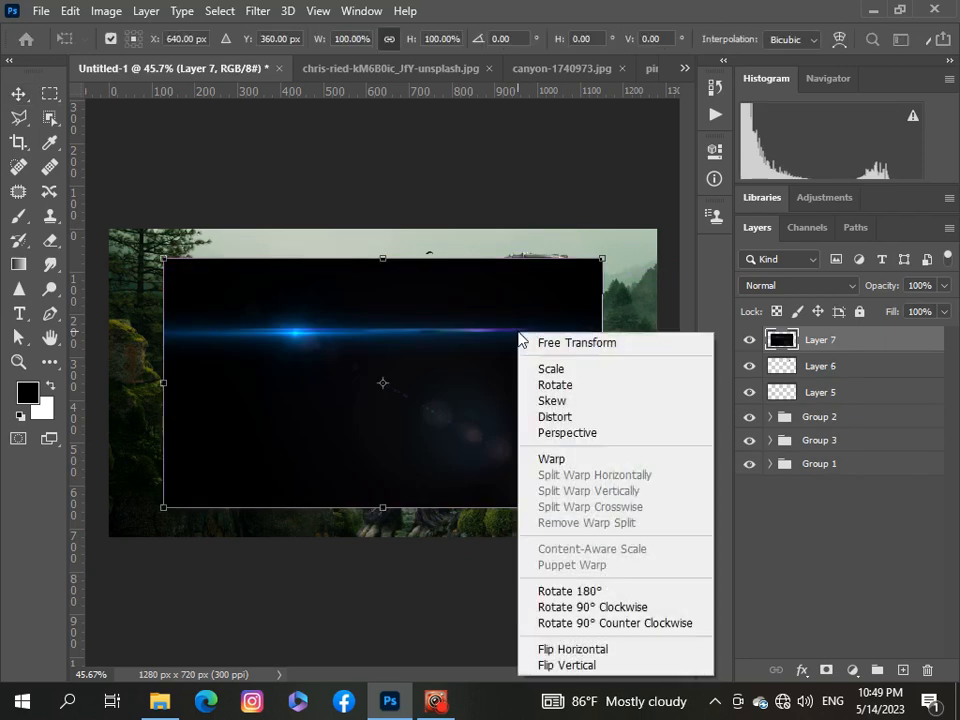
{"action": "left_click", "coordinate": [578, 665]}
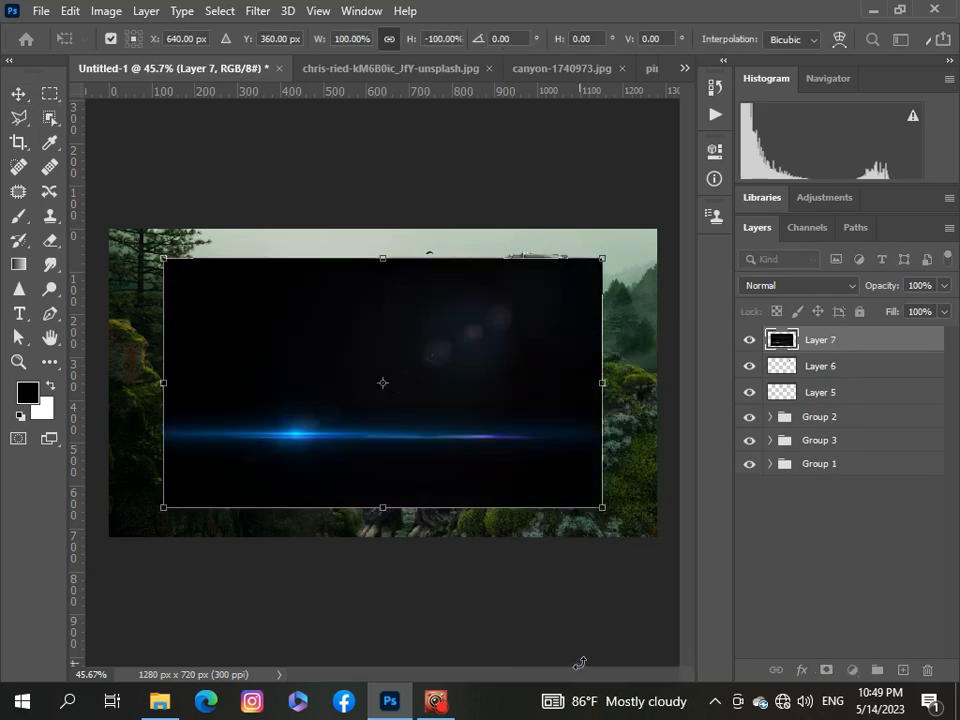
{"action": "right_click", "coordinate": [489, 378]}
{"action": "left_click", "coordinate": [520, 350]}
{"action": "right_click", "coordinate": [473, 382]}
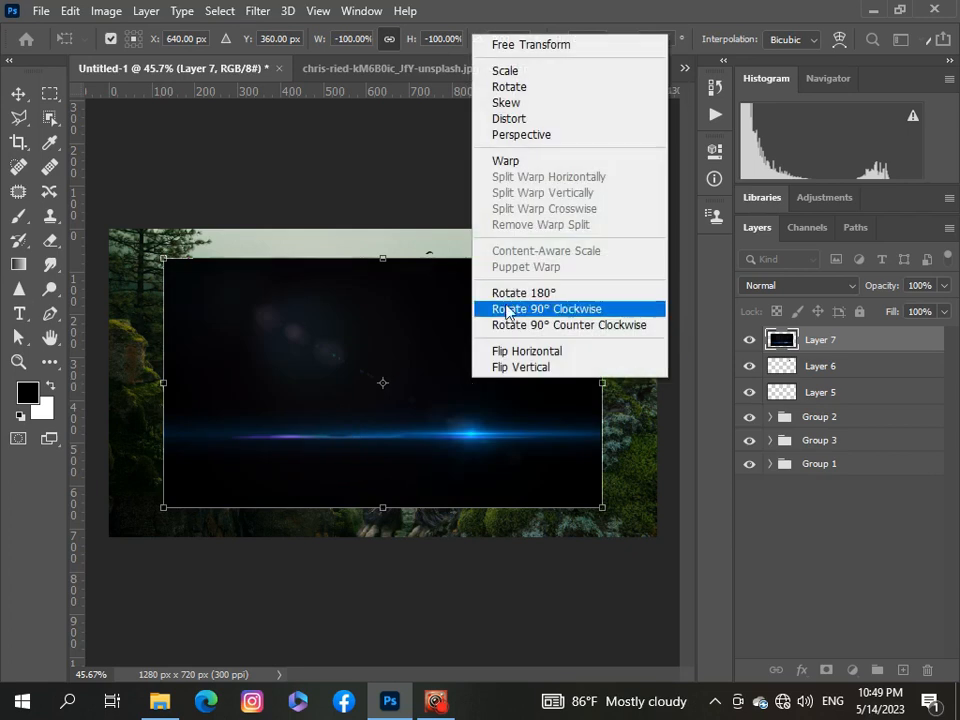
{"action": "left_click", "coordinate": [509, 308]}
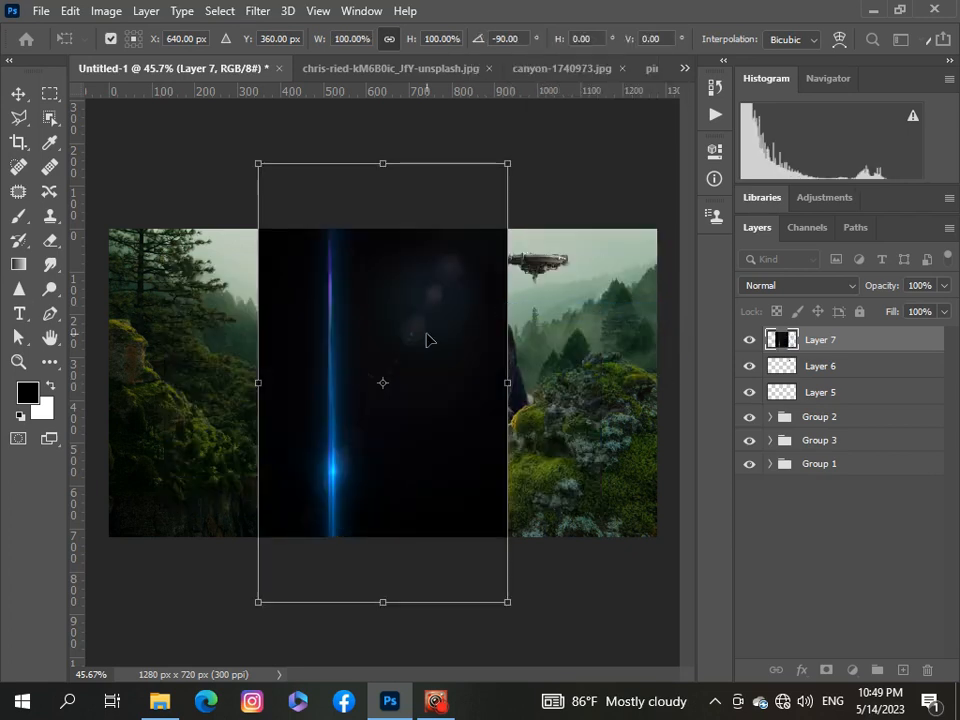
Step: Scale the lens flare to 28.81% and place its light beam vertically over the spaceship
{"action": "left_click_drag", "start_coordinate": [428, 339], "coordinate": [551, 296]}
{"action": "left_click_drag", "start_coordinate": [381, 132], "coordinate": [491, 328]}
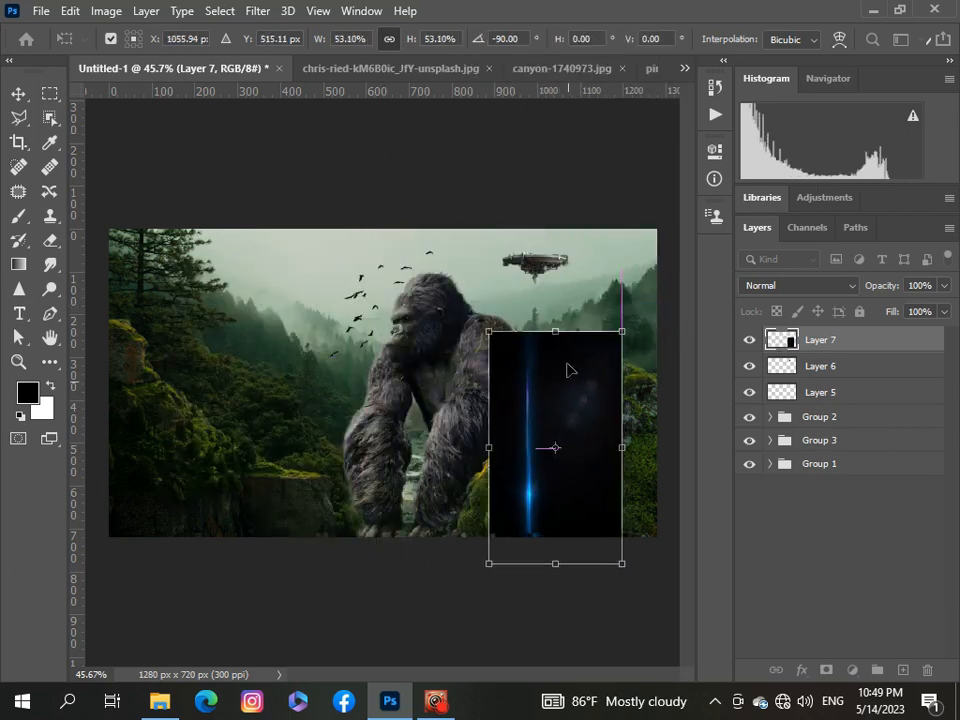
{"action": "left_click_drag", "start_coordinate": [568, 369], "coordinate": [580, 273]}
{"action": "left_click_drag", "start_coordinate": [635, 448], "coordinate": [563, 320]}
{"action": "key", "text": "Return"}
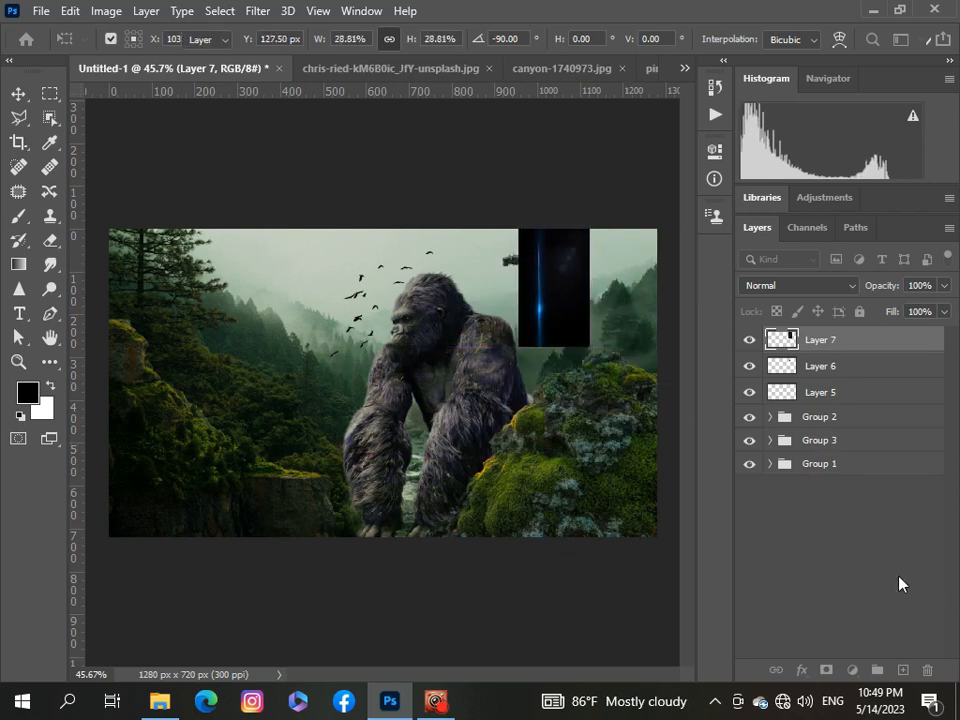
Step: Set the lens flare layer's blend mode to Screen
{"action": "left_click", "coordinate": [828, 285]}
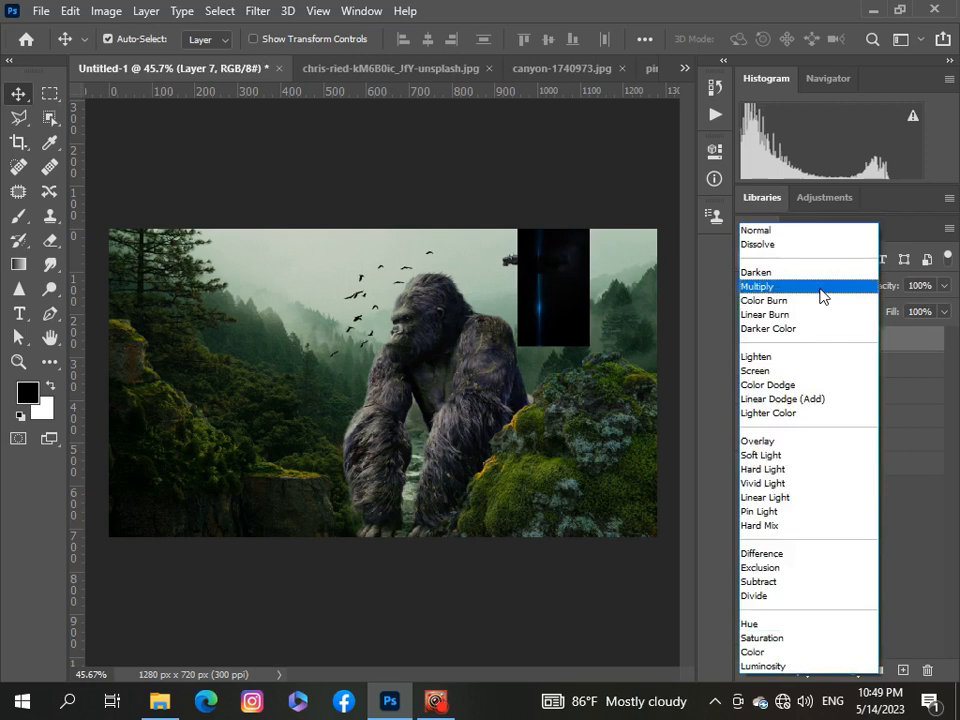
{"action": "left_click", "coordinate": [776, 373]}
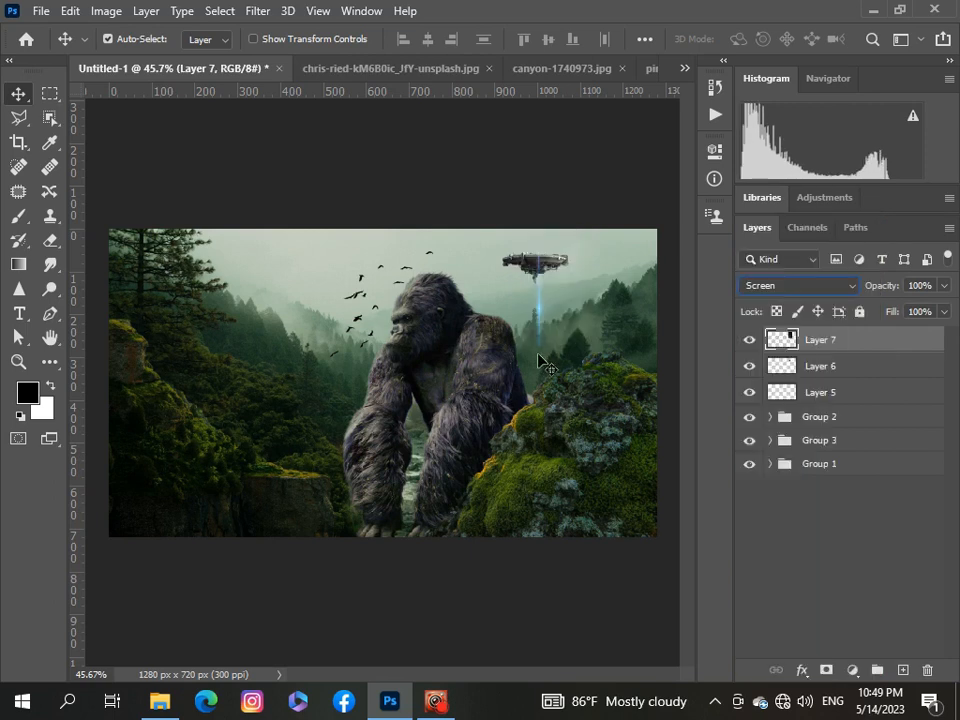
{"action": "left_click", "coordinate": [836, 540]}
Step: Move the light beam down and slightly left so it hangs from the spaceship's central spike
{"action": "left_click", "coordinate": [546, 298]}
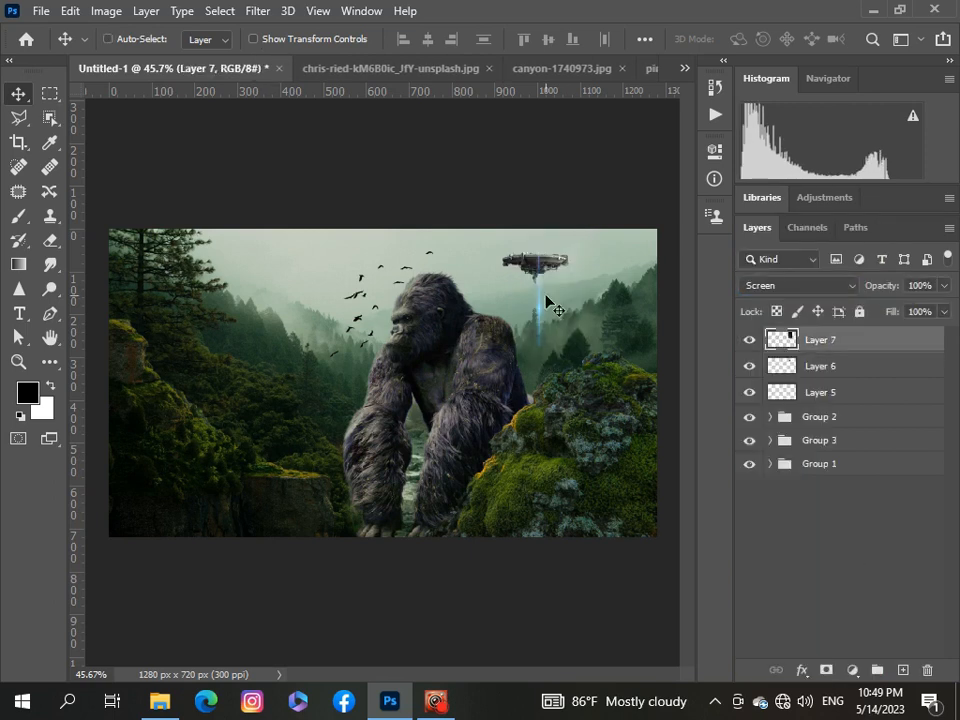
{"action": "key", "text": "ctrl+t"}
{"action": "scroll", "coordinate": [546, 302], "scroll_direction": "up", "scroll_amount": 5}
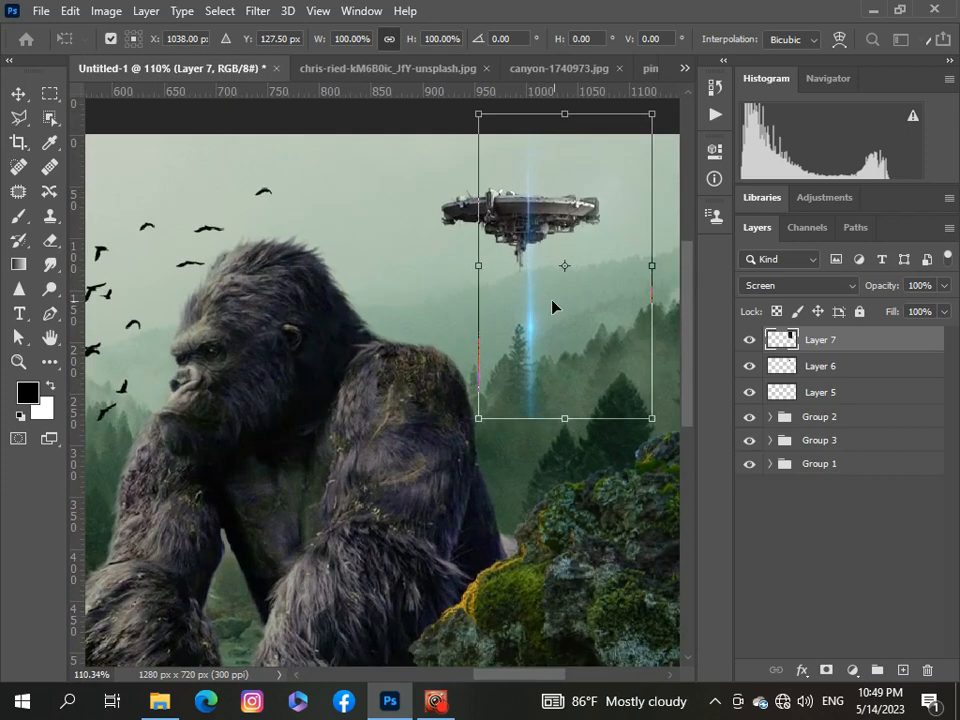
{"action": "left_click_drag", "start_coordinate": [552, 306], "coordinate": [541, 356]}
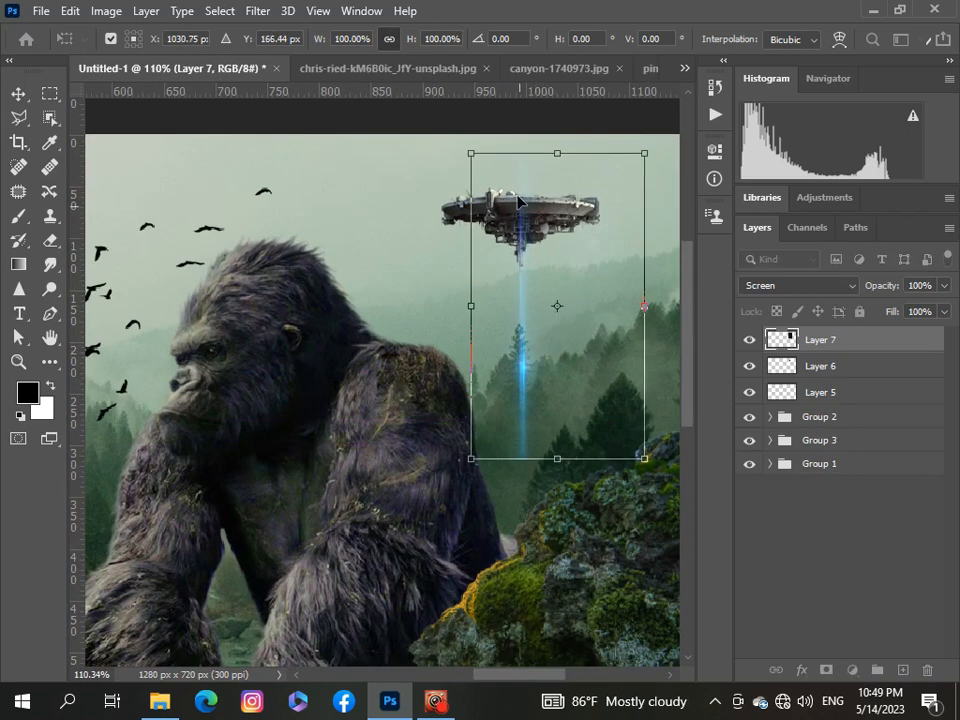
{"action": "left_click", "coordinate": [842, 558]}
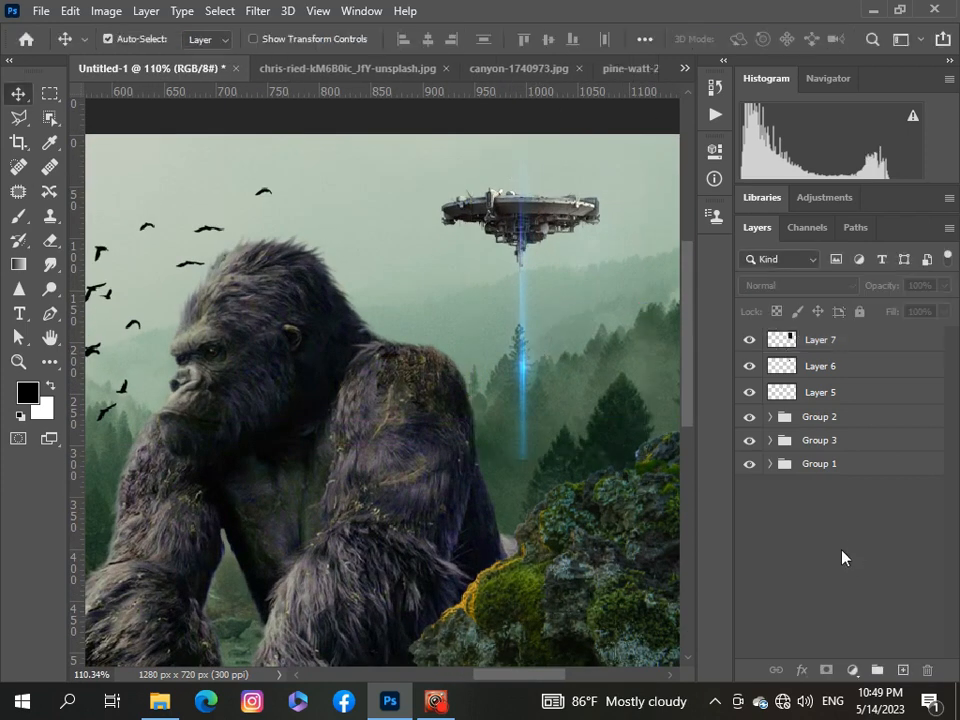
{"action": "left_click_drag", "start_coordinate": [536, 354], "coordinate": [531, 367]}
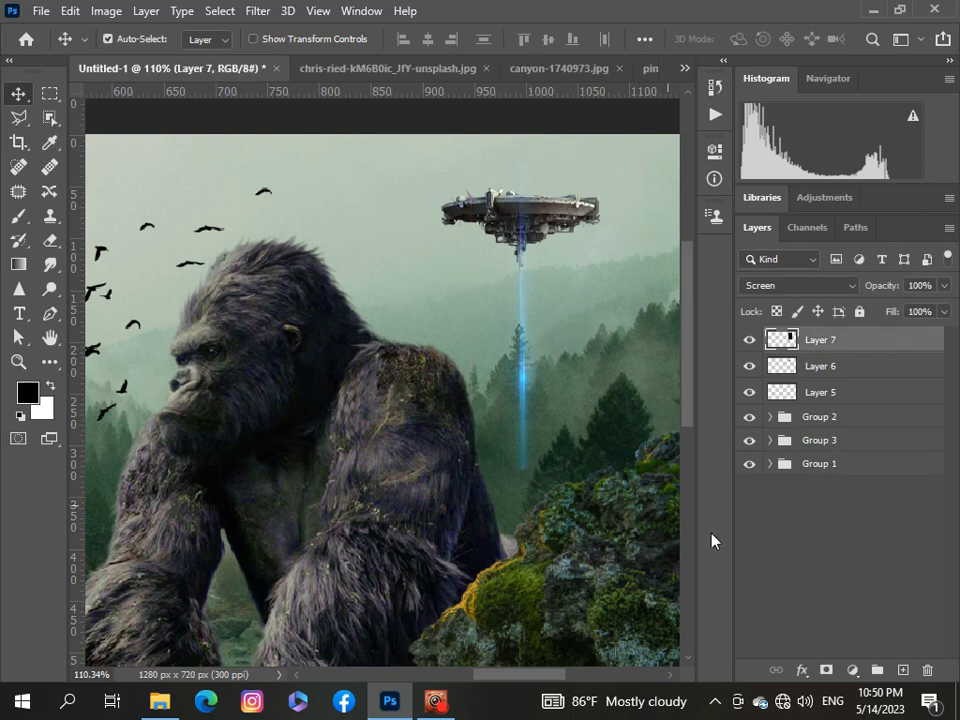
{"action": "left_click", "coordinate": [778, 553]}
Step: Duplicate the light beam layer twice to intensify the beam
{"action": "scroll", "coordinate": [407, 456], "scroll_direction": "down", "scroll_amount": 6}
{"action": "scroll", "coordinate": [407, 456], "scroll_direction": "up", "scroll_amount": 3}
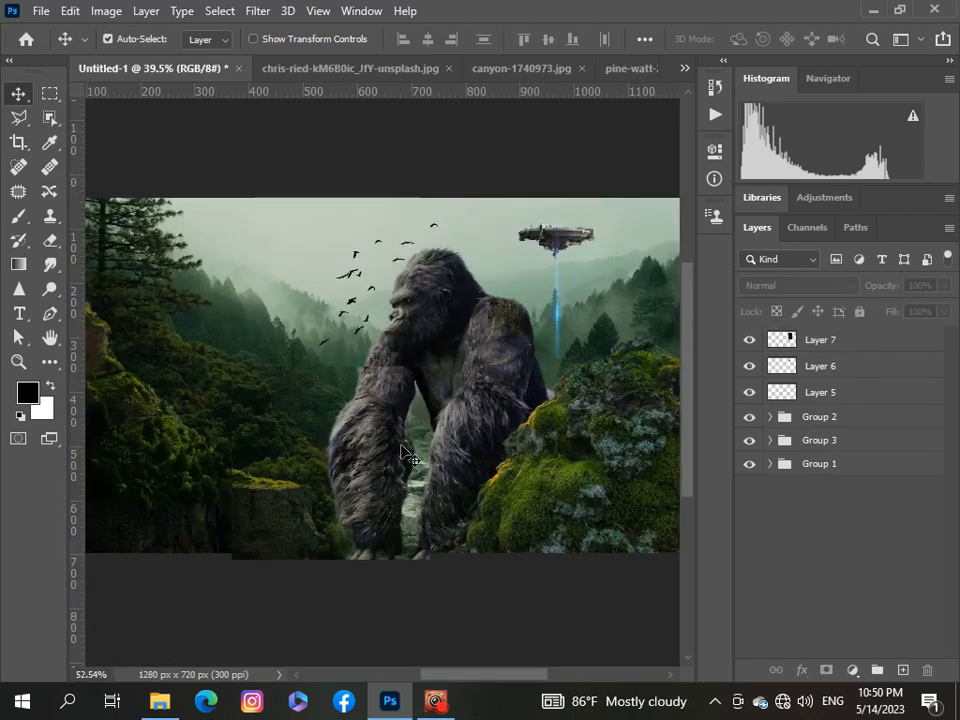
{"action": "left_click", "coordinate": [873, 343]}
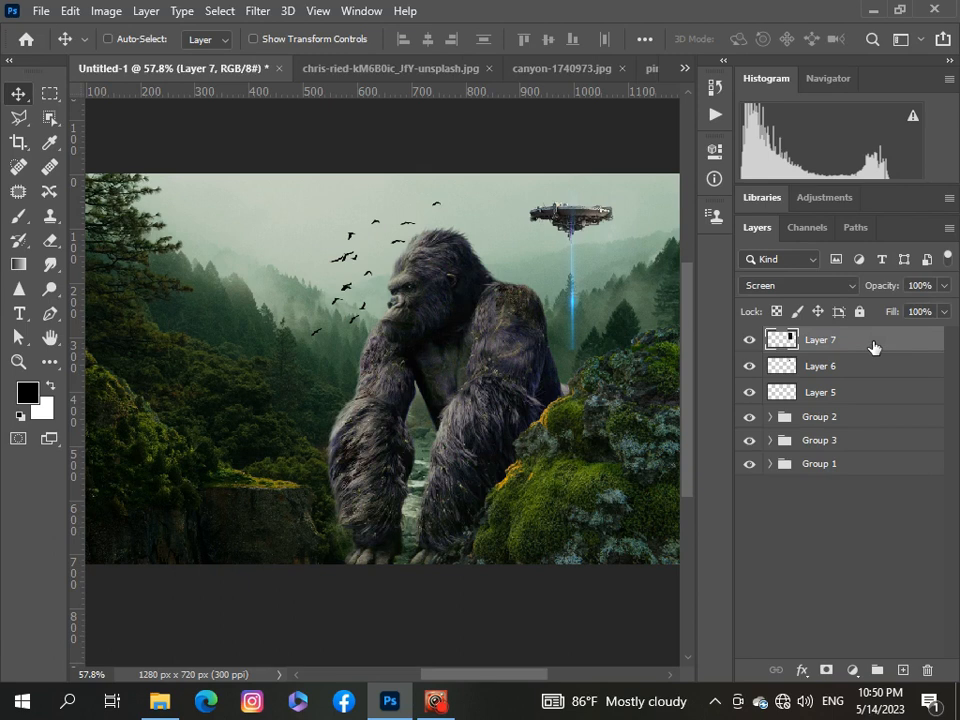
{"action": "key", "text": "ctrl+j"}
{"action": "key", "text": "ctrl+j"}
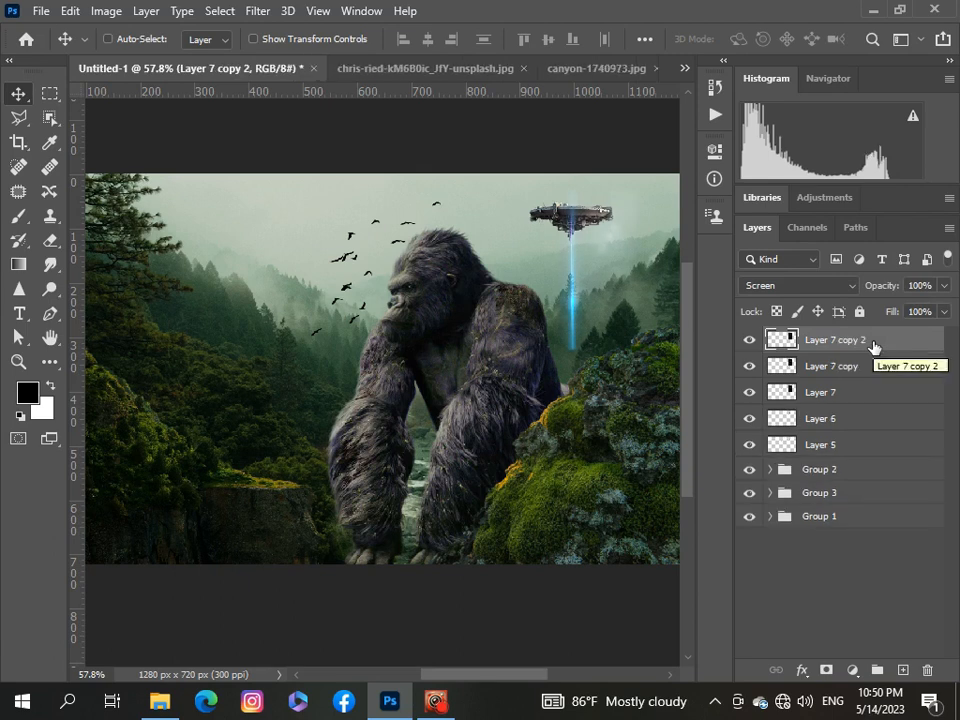
{"action": "scroll", "coordinate": [612, 385], "scroll_direction": "down", "scroll_amount": 3}
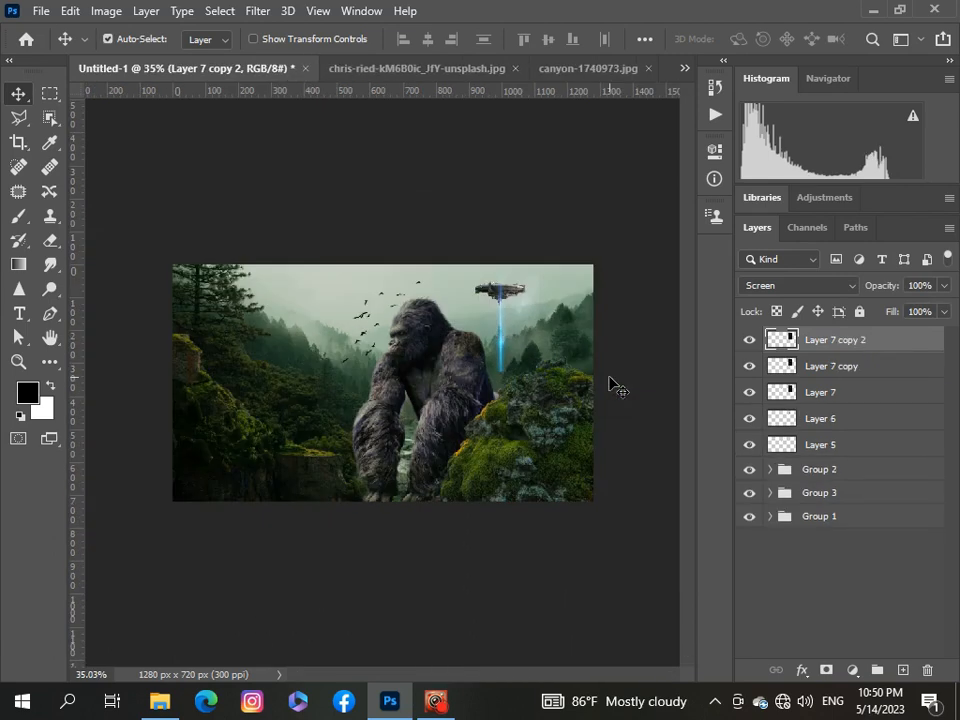
{"action": "scroll", "coordinate": [620, 385], "scroll_direction": "up", "scroll_amount": 3}
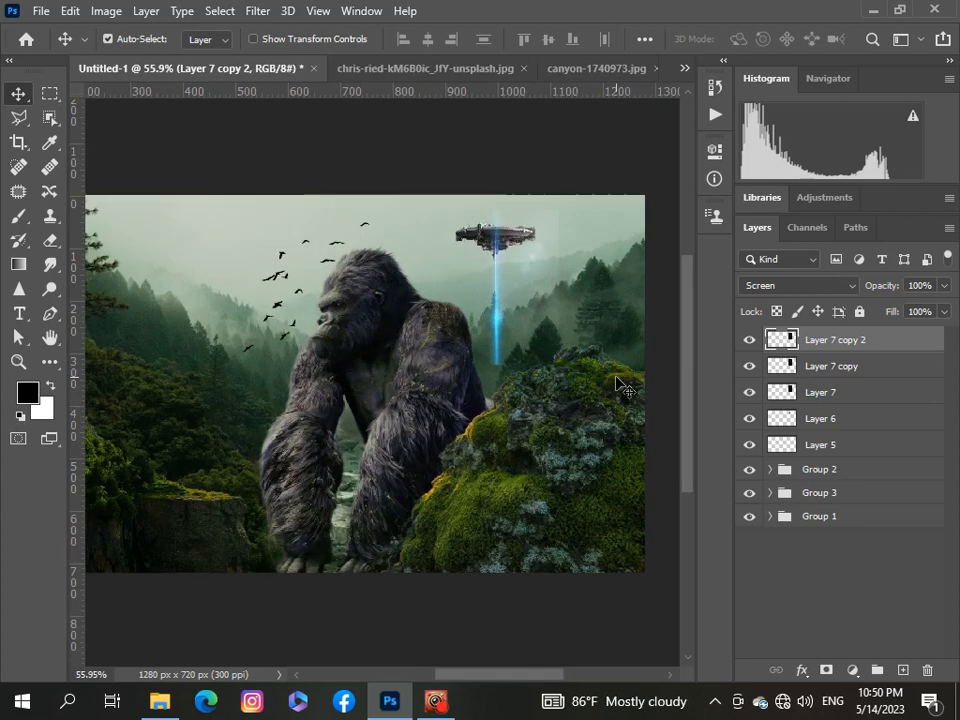
Step: Mask the topmost beam copy and brush away its haze beside the spaceship with a 25 px soft brush
{"action": "left_click", "coordinate": [826, 670]}
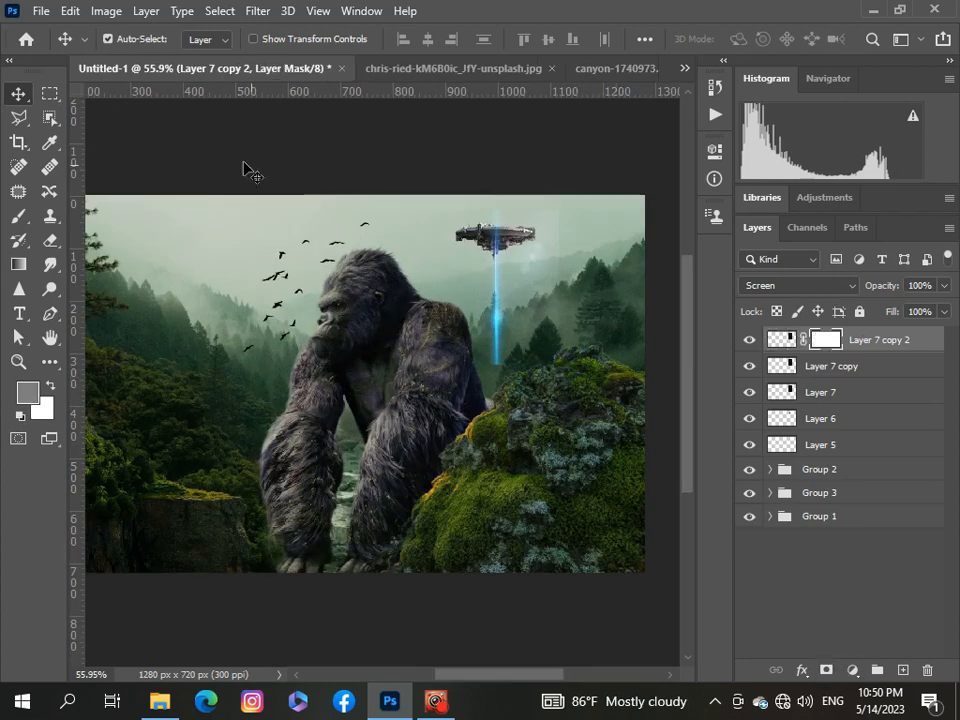
{"action": "left_click", "coordinate": [16, 214]}
{"action": "scroll", "coordinate": [546, 251], "scroll_direction": "up", "scroll_amount": 3}
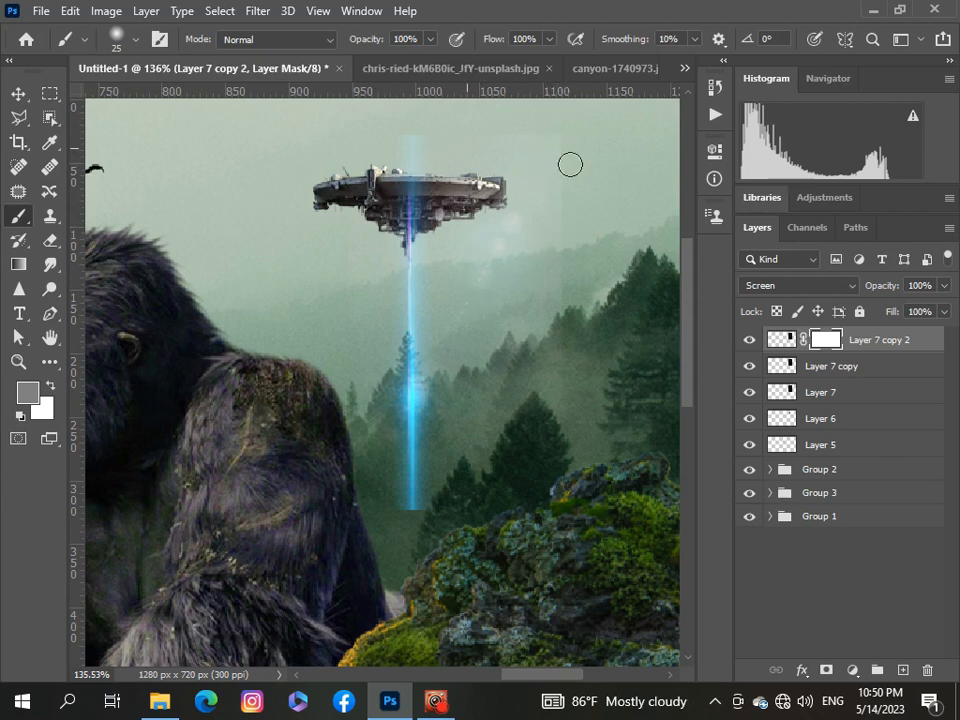
Step: Add masks to the two remaining beam layers and brush out their leftover haze around the beam
{"action": "left_click", "coordinate": [866, 370]}
{"action": "left_click", "coordinate": [827, 670]}
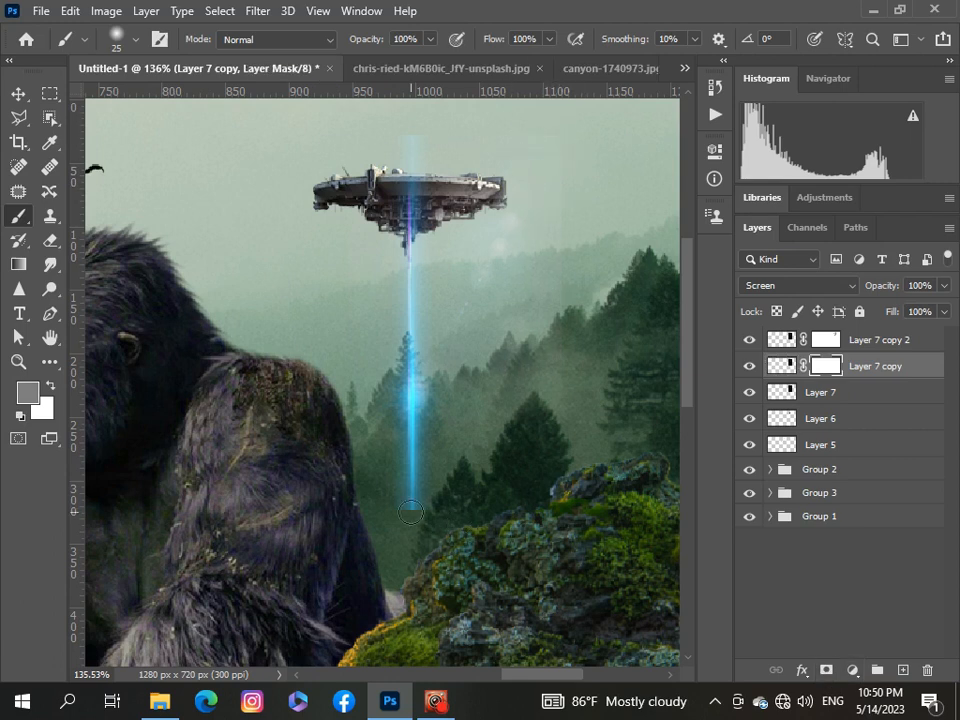
{"action": "left_click", "coordinate": [842, 393]}
{"action": "left_click", "coordinate": [827, 670]}
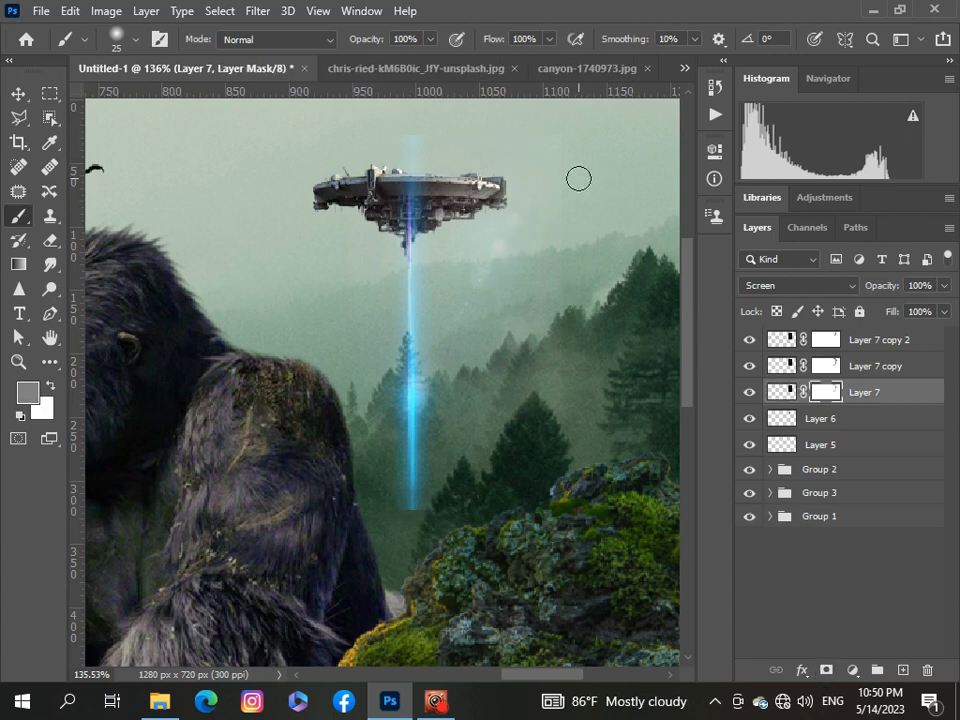
{"action": "scroll", "coordinate": [579, 270], "scroll_direction": "down", "scroll_amount": 5}
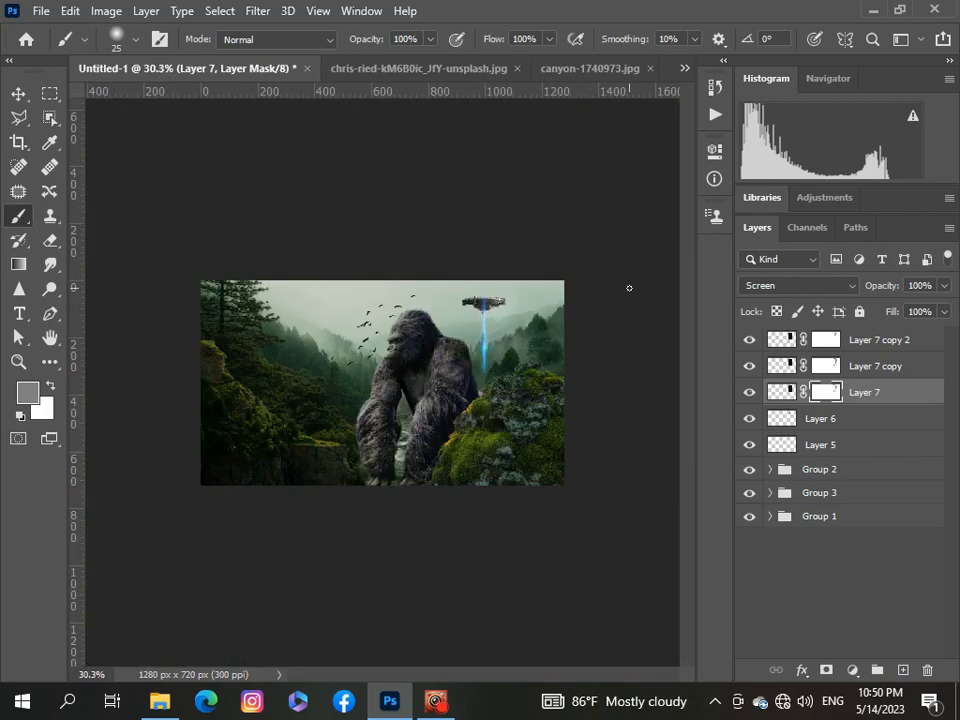
{"action": "scroll", "coordinate": [575, 327], "scroll_direction": "up", "scroll_amount": 2}
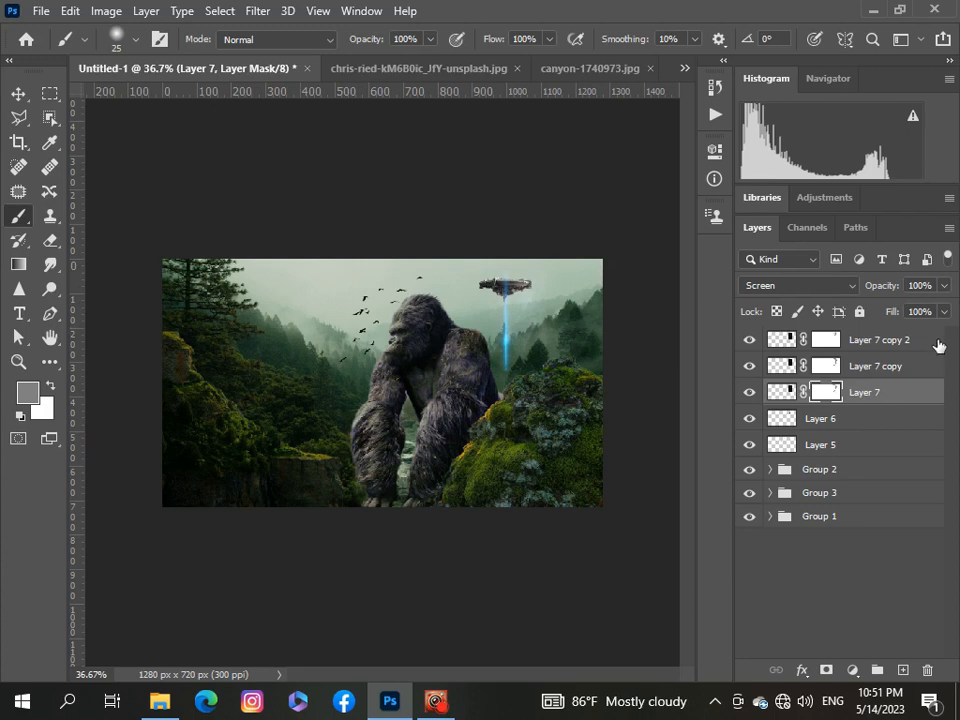
Step: Group the three masked light beam layers together
{"action": "left_click", "coordinate": [905, 340], "text": "shift"}
{"action": "key", "text": "ctrl+g"}
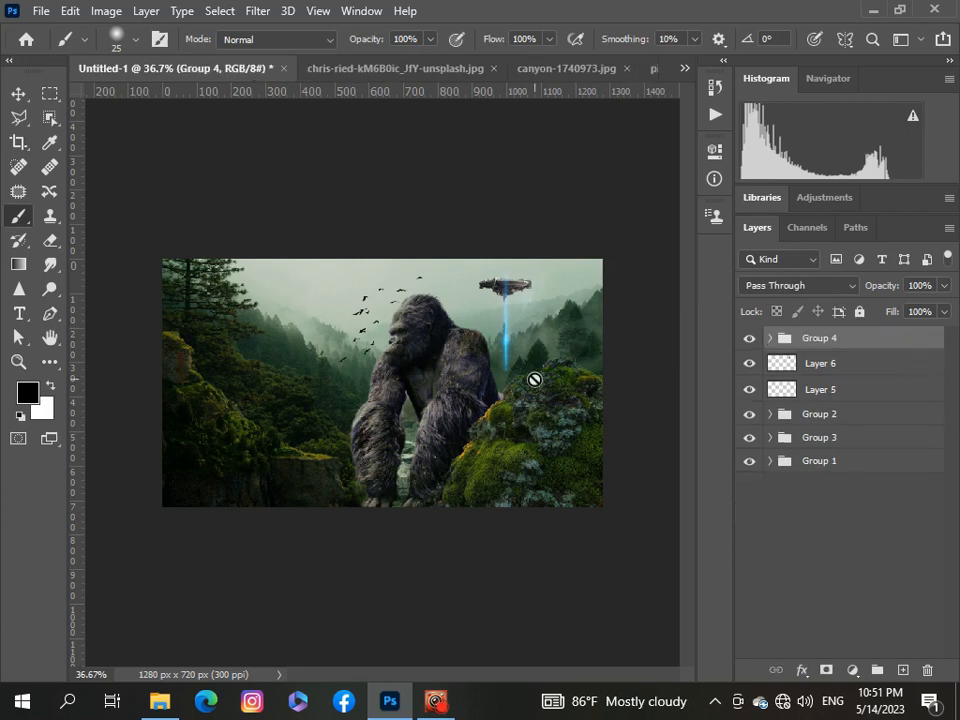
{"action": "scroll", "coordinate": [535, 382], "scroll_direction": "up", "scroll_amount": 2}
{"action": "scroll", "coordinate": [534, 378], "scroll_direction": "down", "scroll_amount": 2}
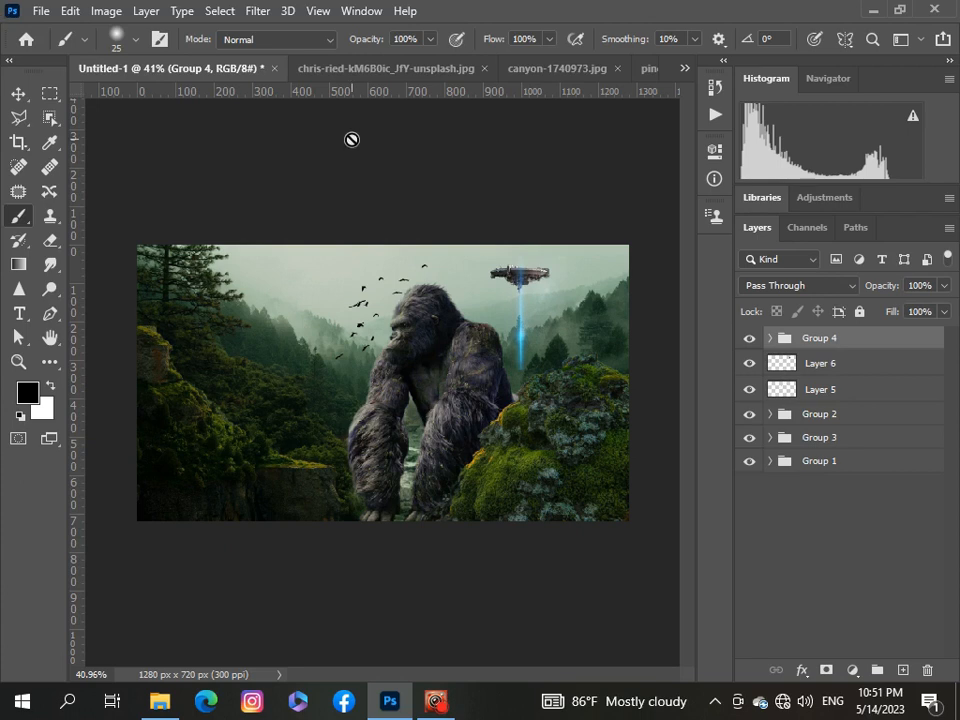
Step: Create a new layer above the beam group and set the foreground color to pale yellow f8f47e
{"action": "left_click", "coordinate": [903, 670]}
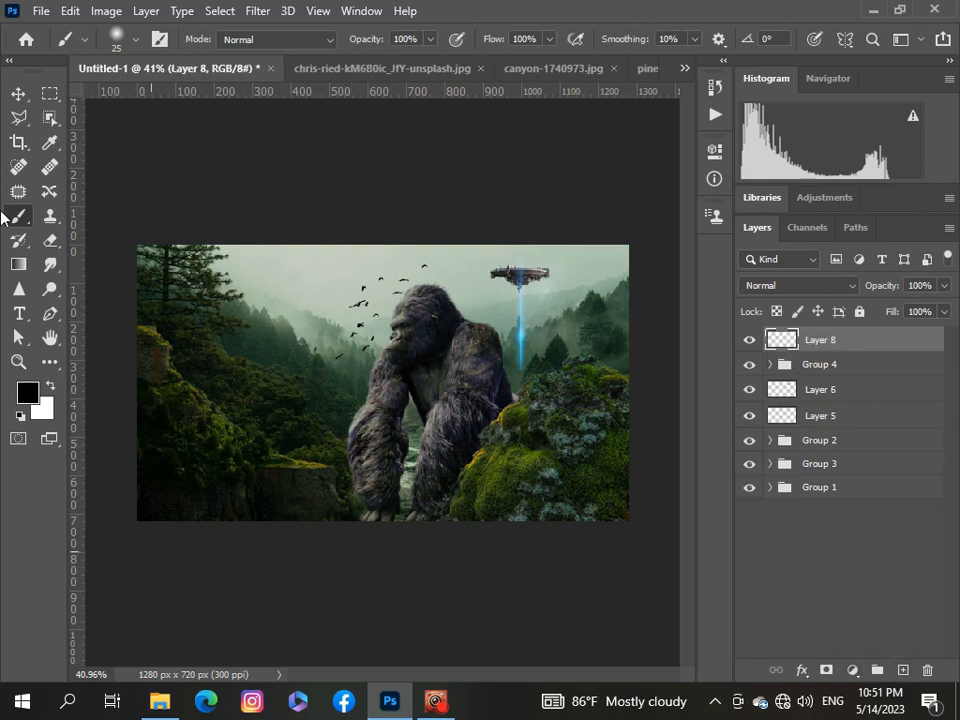
{"action": "left_click", "coordinate": [27, 395]}
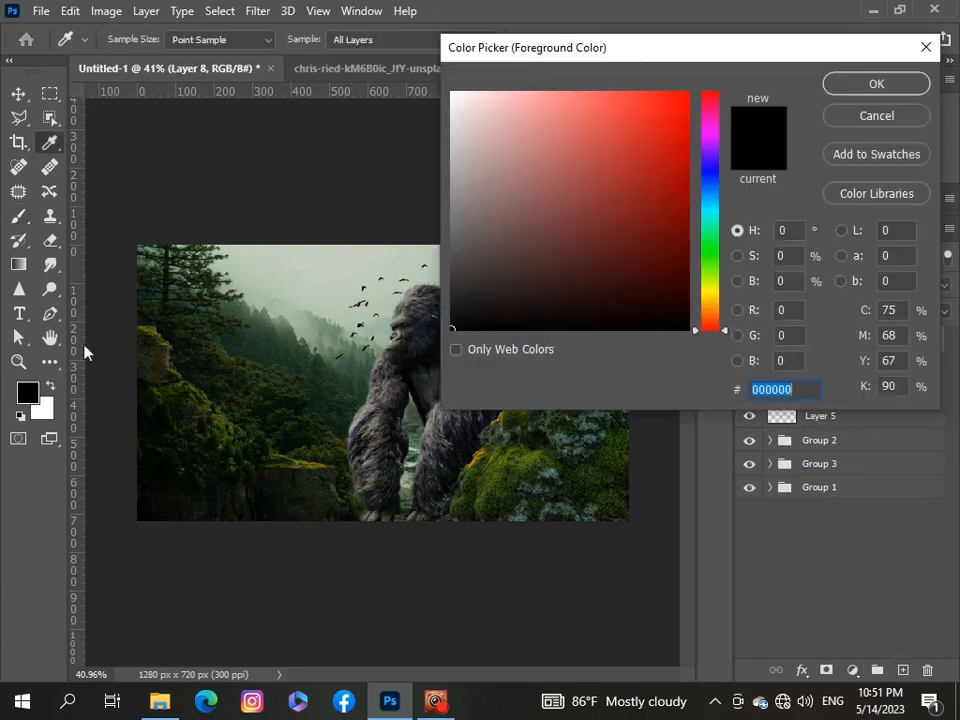
{"action": "mouse_move", "coordinate": [710, 292]}
{"action": "left_mouse_down"}
{"action": "mouse_move", "coordinate": [722, 281]}
{"action": "mouse_move", "coordinate": [729, 306]}
{"action": "mouse_move", "coordinate": [726, 298]}
{"action": "left_mouse_up"}
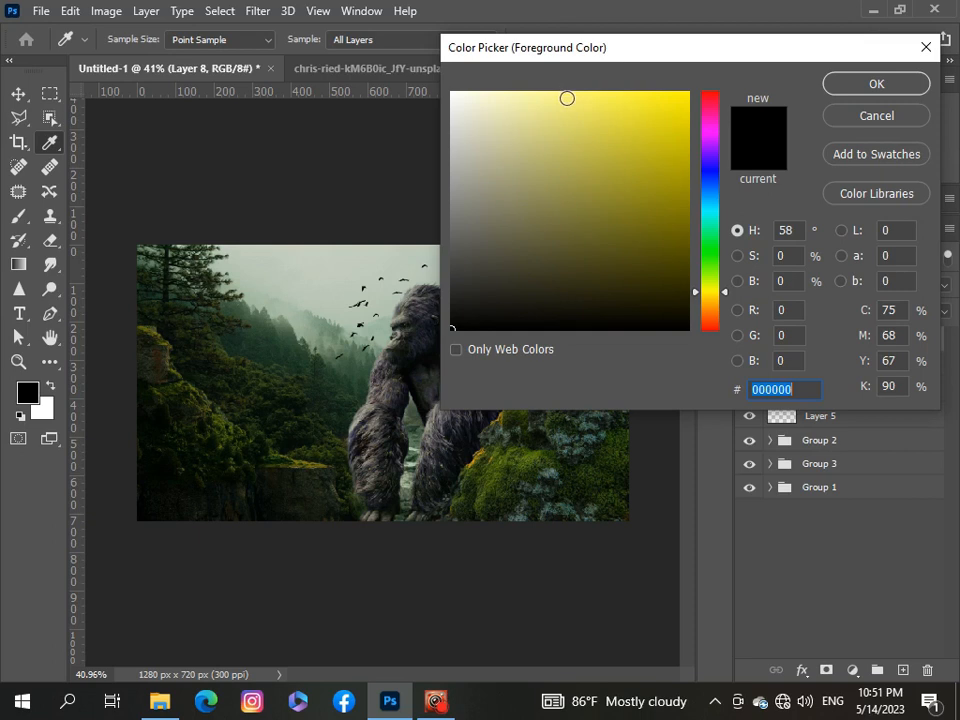
{"action": "left_click", "coordinate": [567, 98]}
{"action": "left_click", "coordinate": [876, 84]}
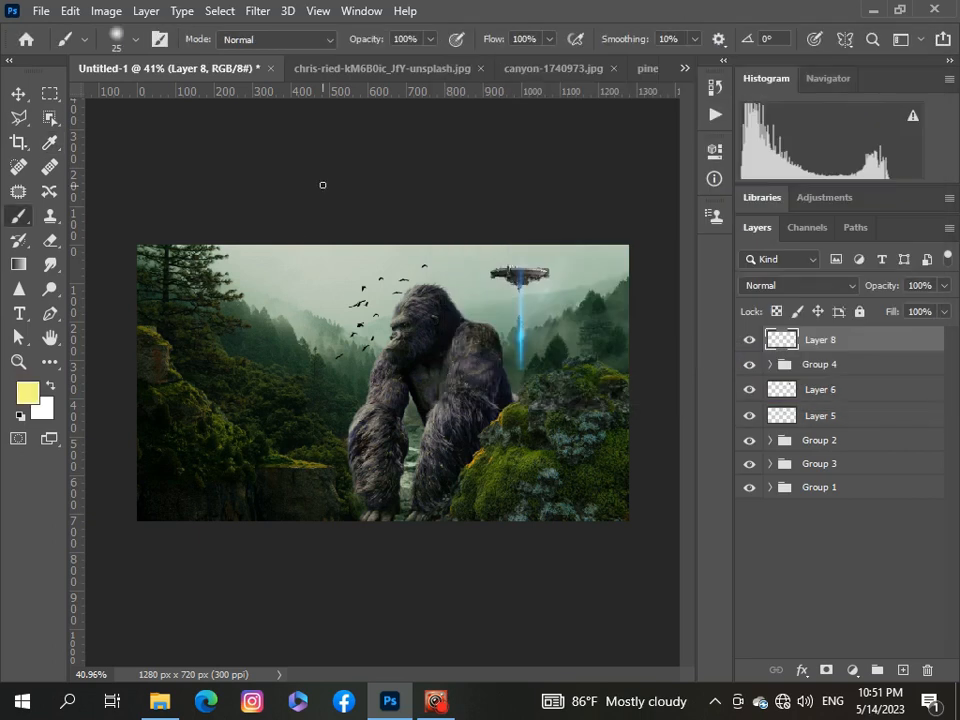
Step: Enlarge the soft brush to 401 px and dab yellow along the sky's upper edge
{"action": "left_click", "coordinate": [136, 42]}
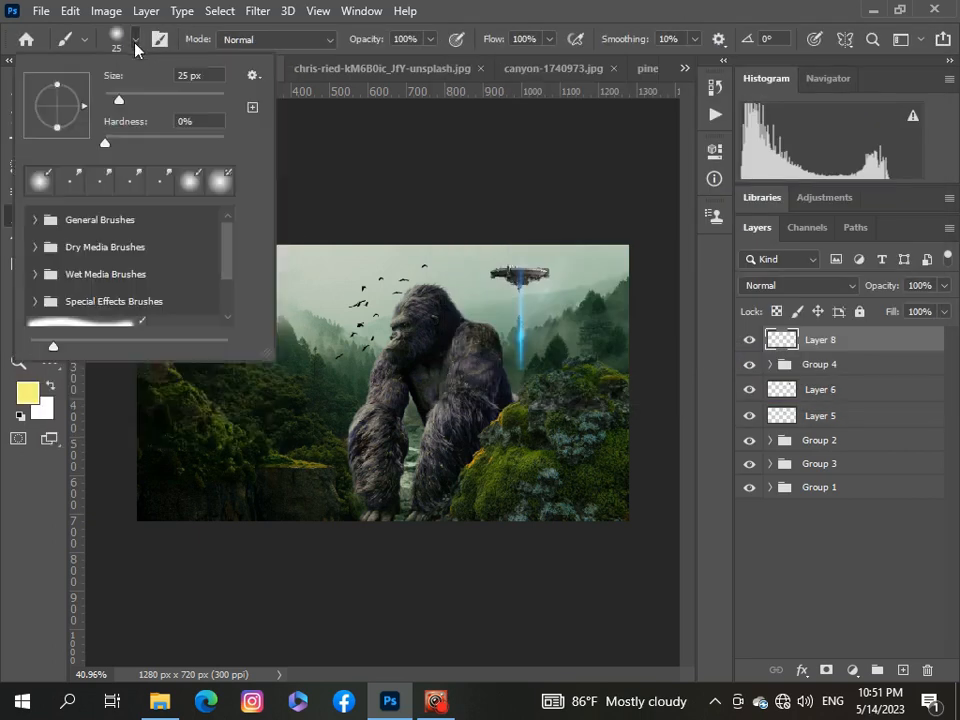
{"action": "left_click", "coordinate": [185, 100]}
{"action": "left_click_drag", "start_coordinate": [221, 105], "coordinate": [209, 110]}
{"action": "left_click_drag", "start_coordinate": [216, 104], "coordinate": [207, 104]}
{"action": "left_click", "coordinate": [347, 182]}
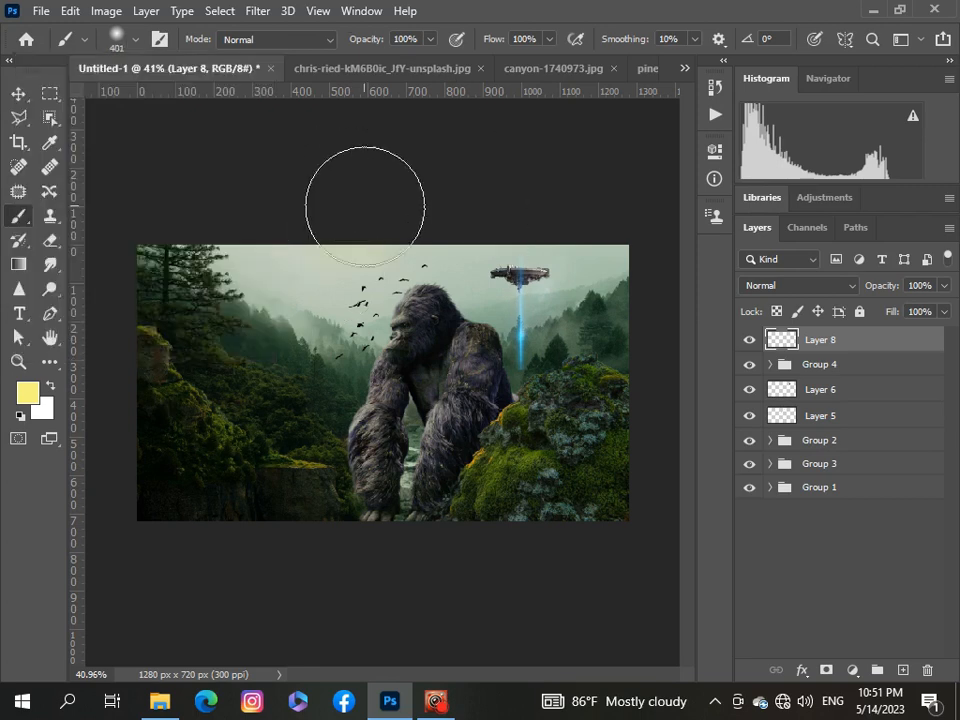
Step: Set the yellow layer to Overlay and paint a warm glow across the upper sky at 64% brush opacity
{"action": "left_click", "coordinate": [845, 290]}
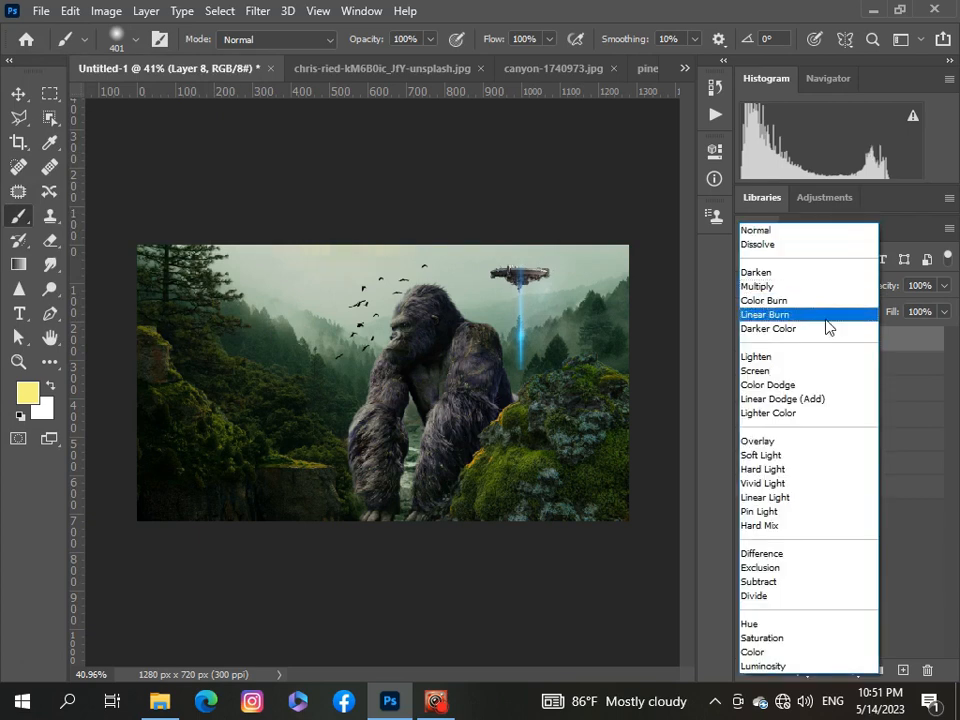
{"action": "left_click", "coordinate": [780, 442]}
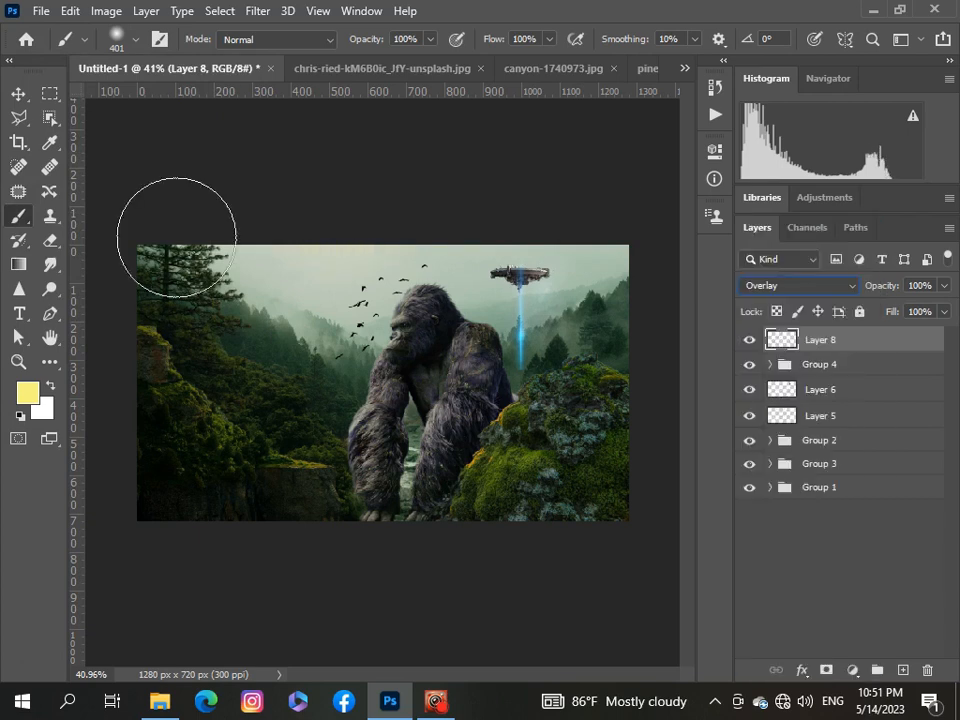
{"action": "left_click", "coordinate": [242, 223]}
{"action": "key", "text": "ctrl+z"}
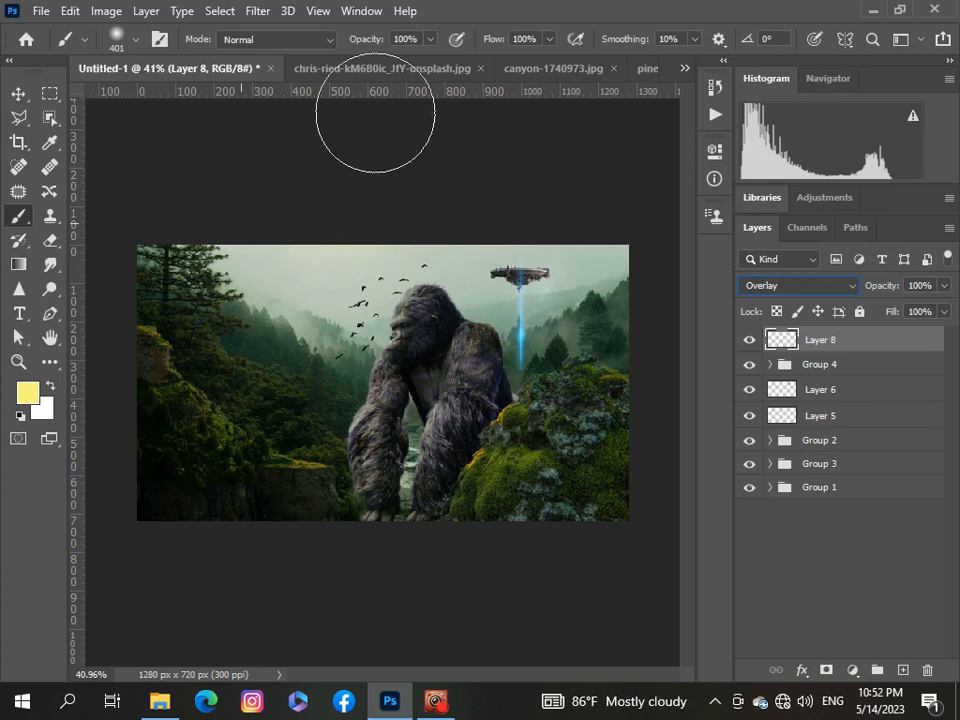
{"action": "mouse_move", "coordinate": [169, 245]}
{"action": "left_mouse_down"}
{"action": "mouse_move", "coordinate": [163, 240]}
{"action": "mouse_move", "coordinate": [347, 219]}
{"action": "mouse_move", "coordinate": [472, 226]}
{"action": "left_mouse_up"}
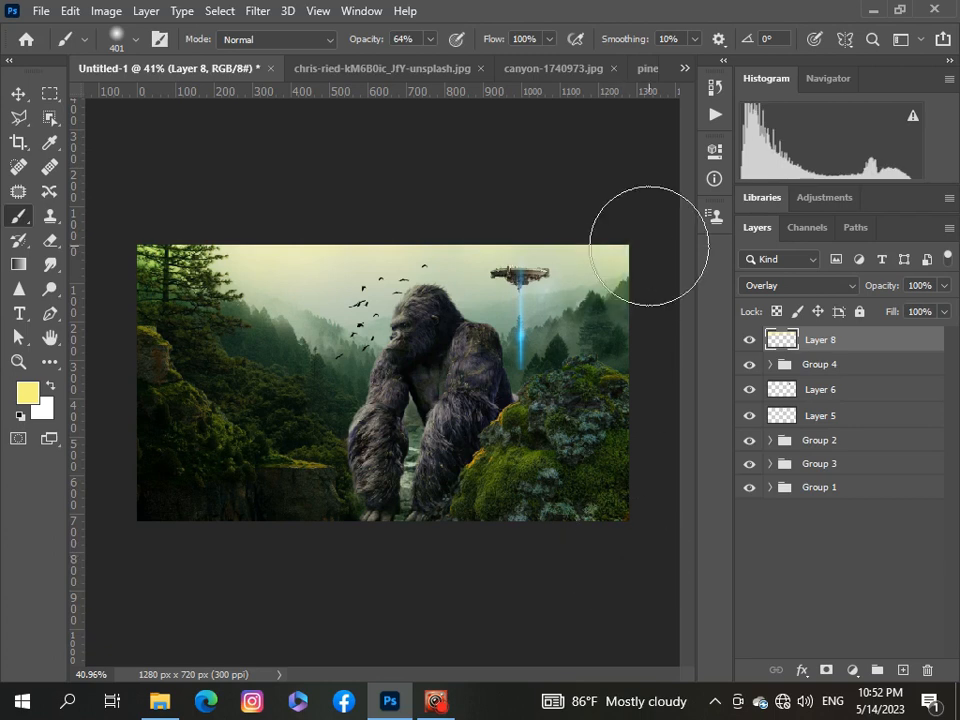
Step: Create another new layer on top and set the foreground color to near-black 080808
{"action": "scroll", "coordinate": [650, 240], "scroll_direction": "down", "scroll_amount": 2}
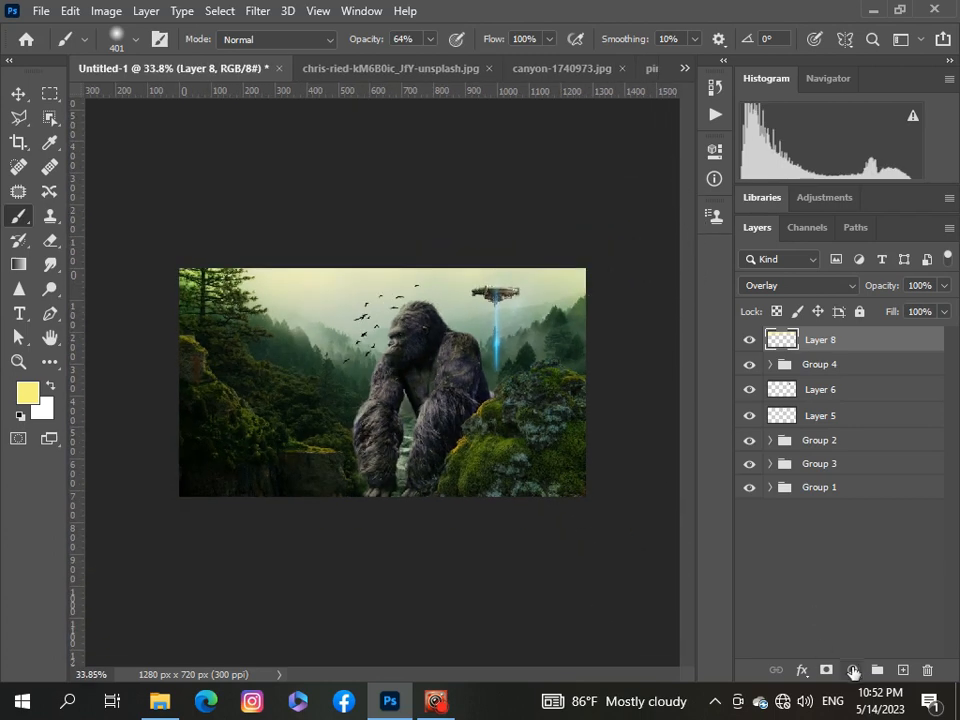
{"action": "left_click", "coordinate": [900, 670]}
{"action": "left_click", "coordinate": [22, 394]}
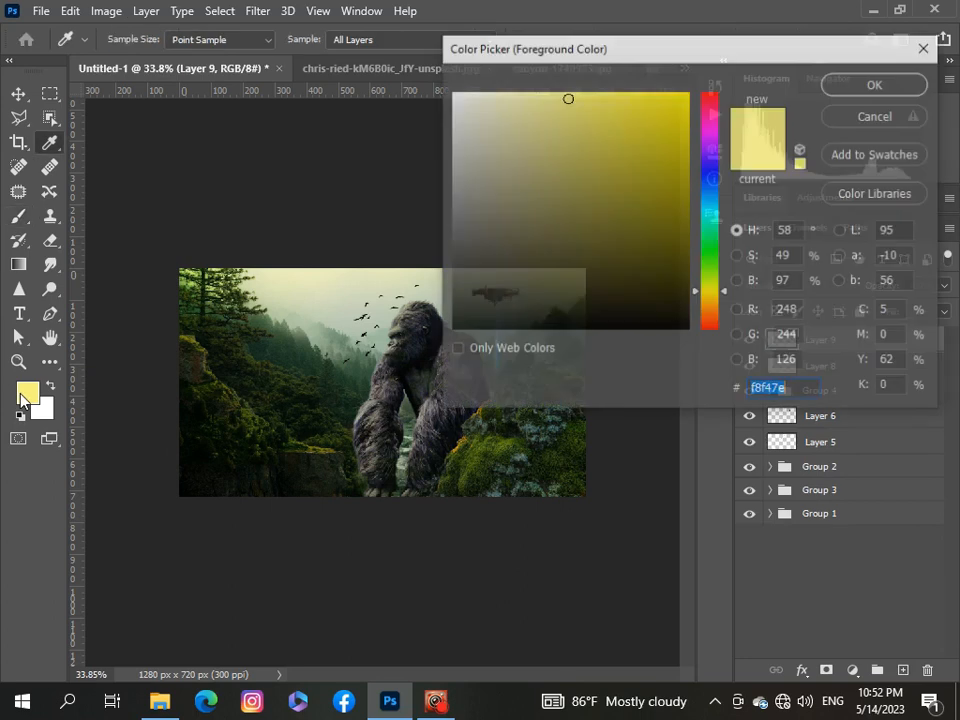
{"action": "left_click", "coordinate": [454, 323]}
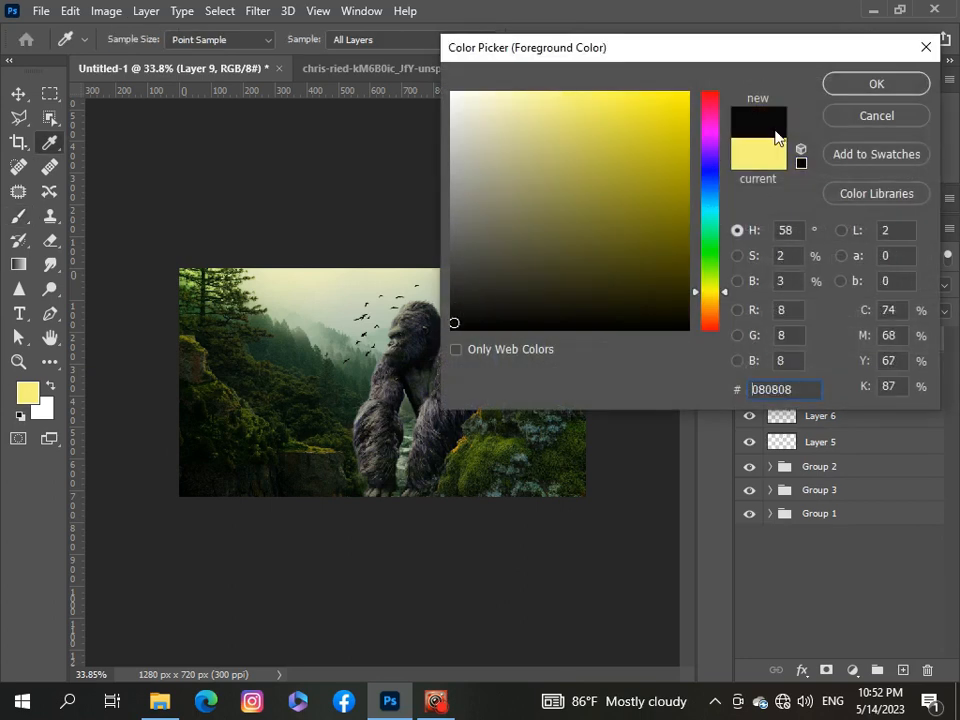
{"action": "left_click", "coordinate": [856, 86]}
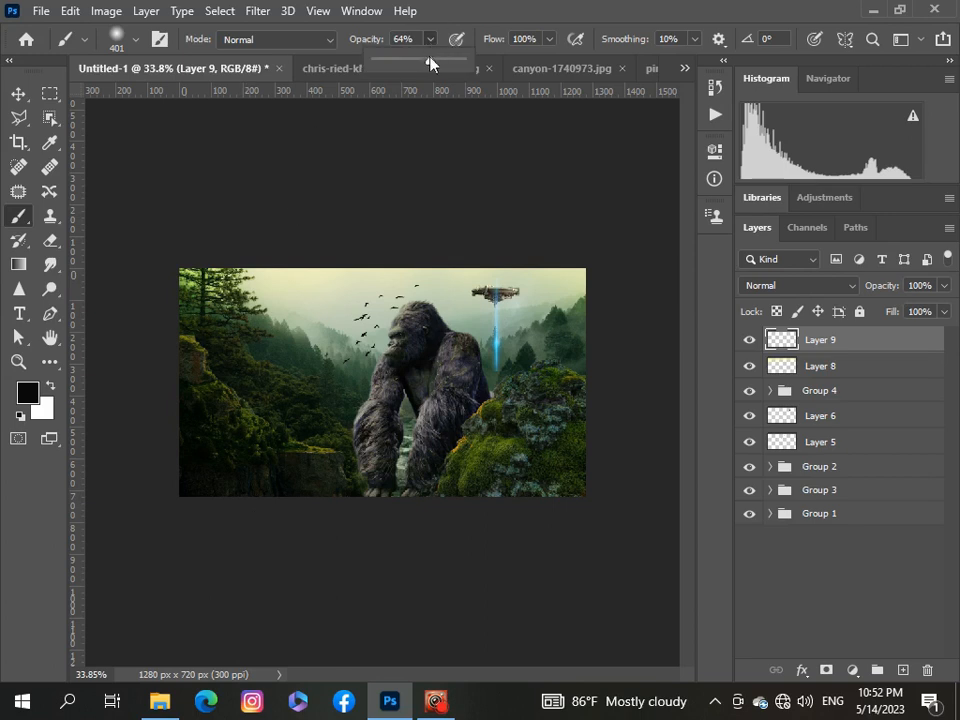
Step: Darken the mossy rocks and the image's lower edge at 23% brush opacity, reducing the soft brush to 161 px
{"action": "mouse_move", "coordinate": [314, 488]}
{"action": "left_mouse_down"}
{"action": "mouse_move", "coordinate": [384, 509]}
{"action": "mouse_move", "coordinate": [568, 507]}
{"action": "mouse_move", "coordinate": [588, 474]}
{"action": "left_mouse_up"}
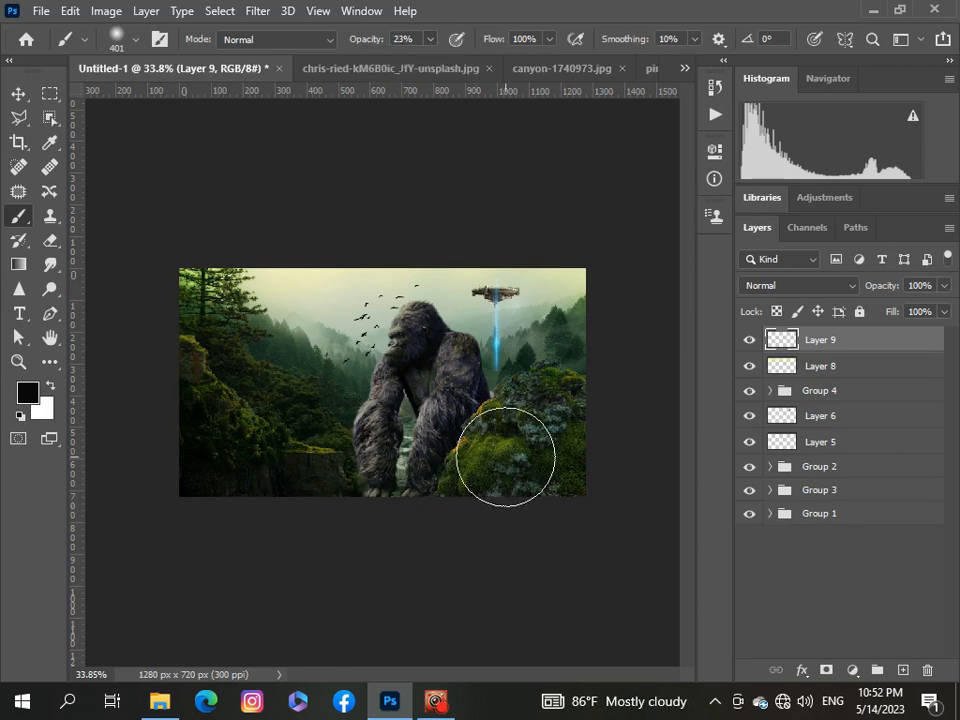
{"action": "left_click", "coordinate": [132, 42]}
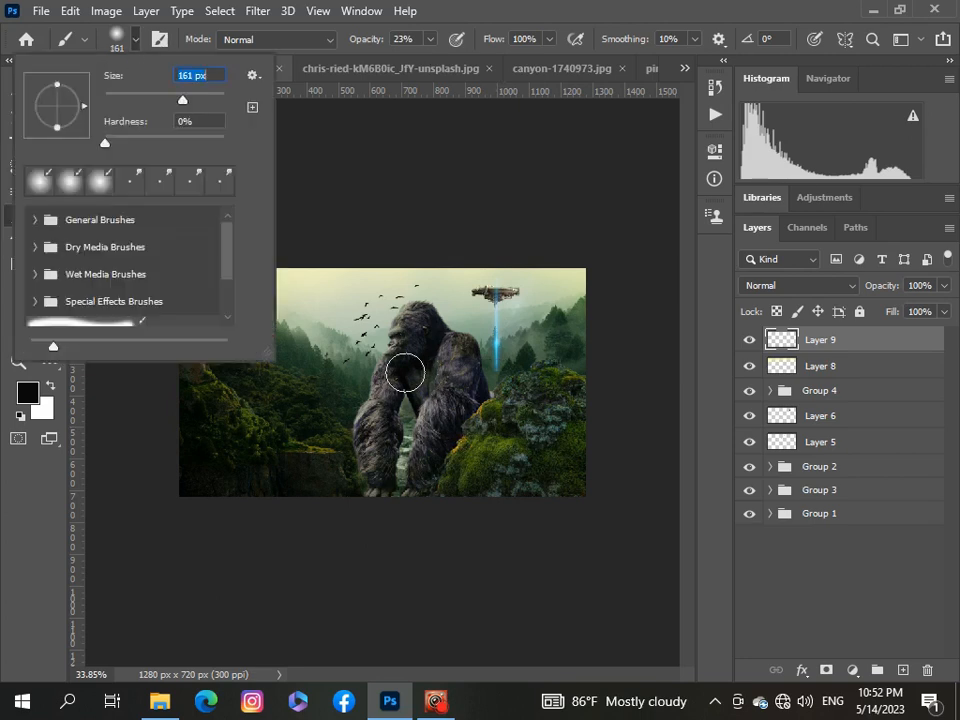
{"action": "key", "text": "Return"}
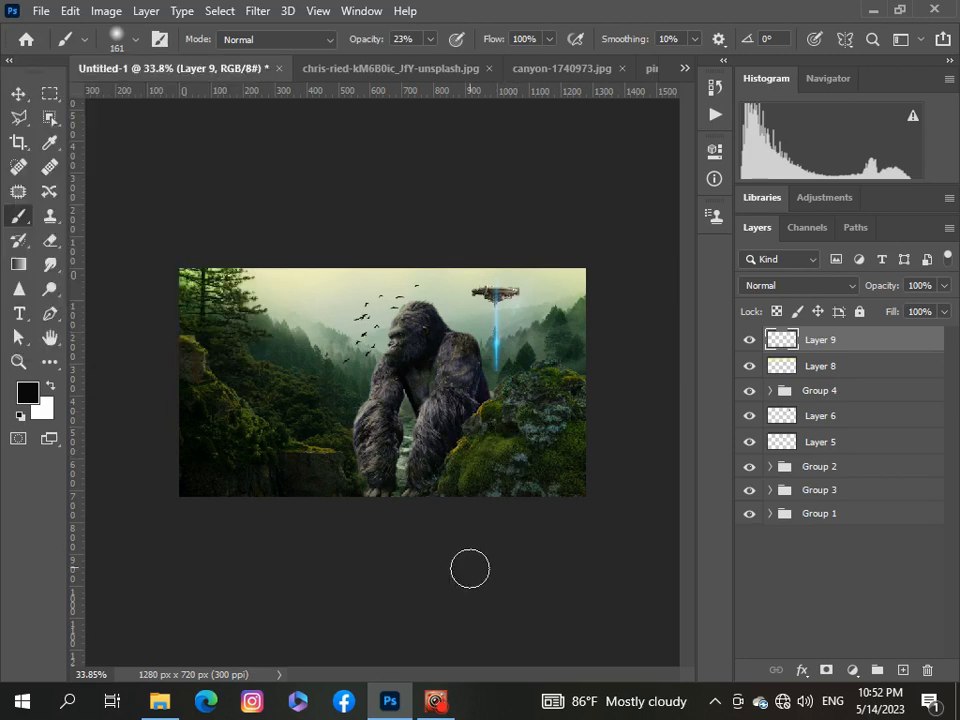
{"action": "scroll", "coordinate": [456, 543], "scroll_direction": "up", "scroll_amount": 3}
{"action": "scroll", "coordinate": [456, 543], "scroll_direction": "down", "scroll_amount": 4}
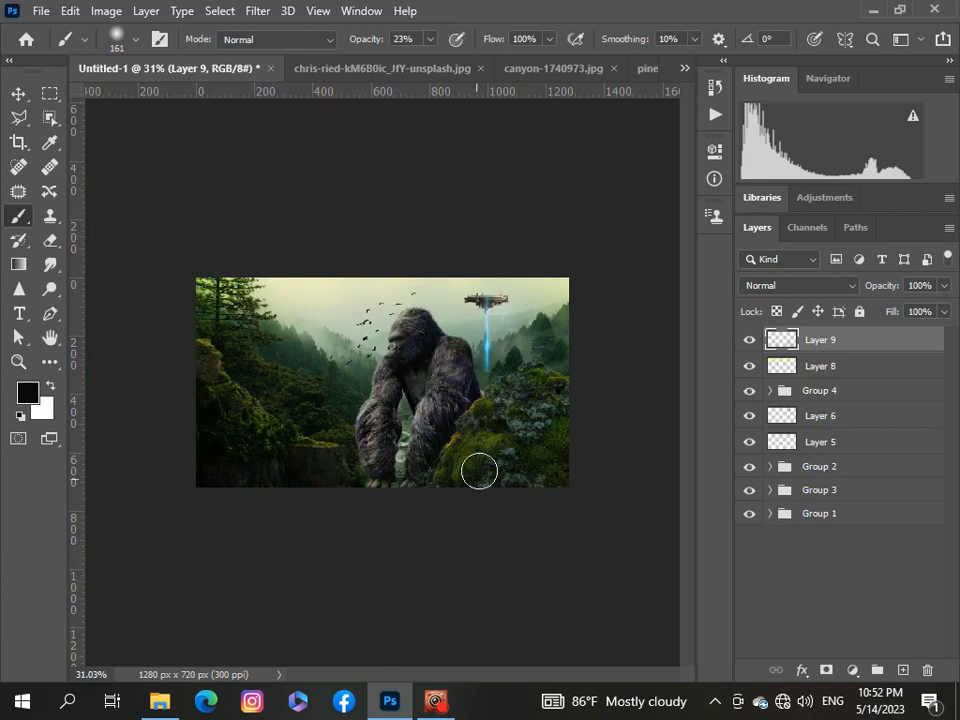
{"action": "scroll", "coordinate": [479, 471], "scroll_direction": "up", "scroll_amount": 1}
{"action": "scroll", "coordinate": [565, 445], "scroll_direction": "down", "scroll_amount": 2}
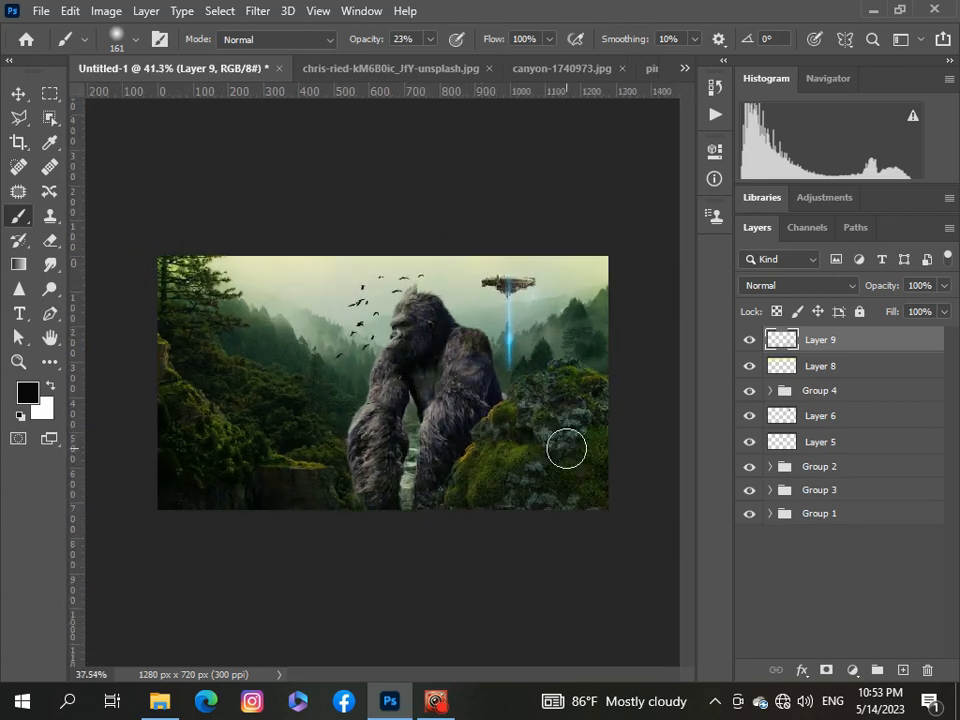
{"action": "scroll", "coordinate": [566, 448], "scroll_direction": "up", "scroll_amount": 1}
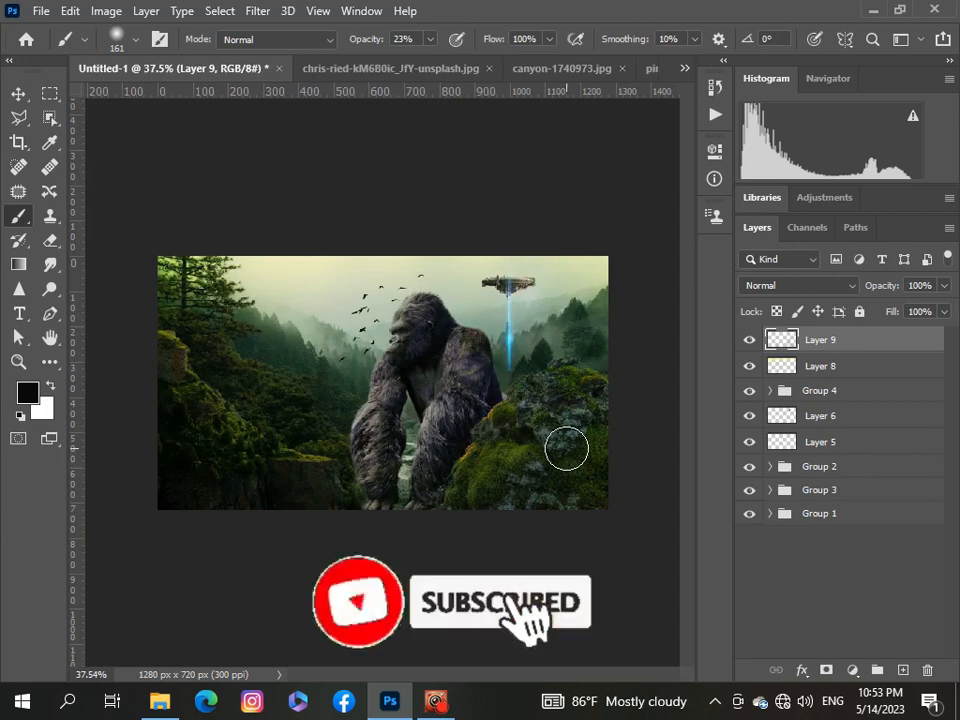